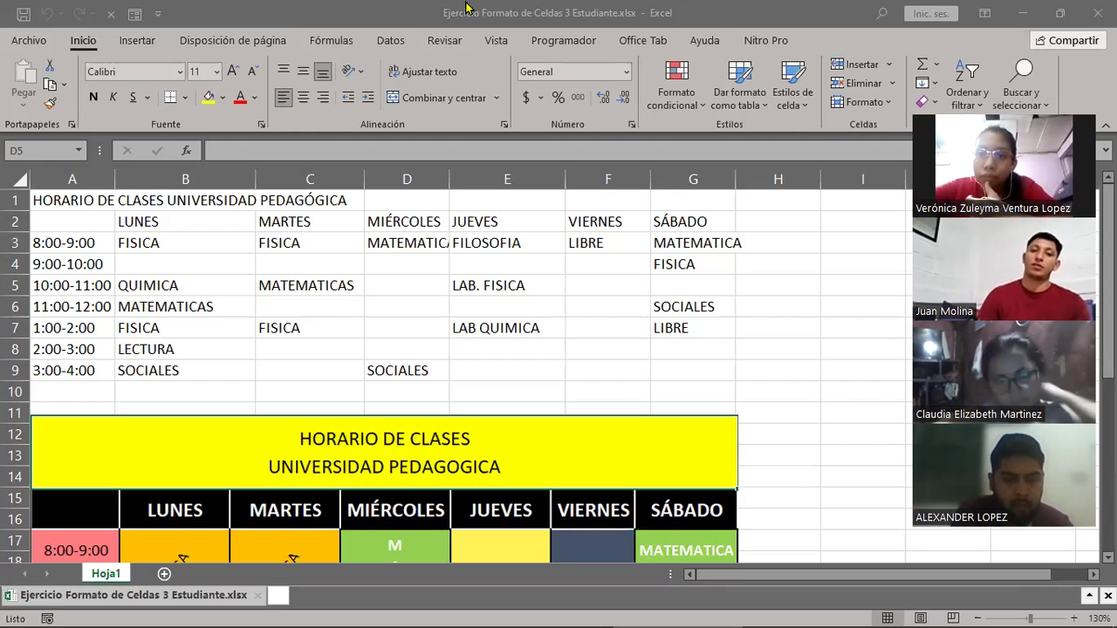
Step: Select the schedule data in A1:G9, then return to cell A1
{"action": "left_click", "coordinate": [441, 16]}
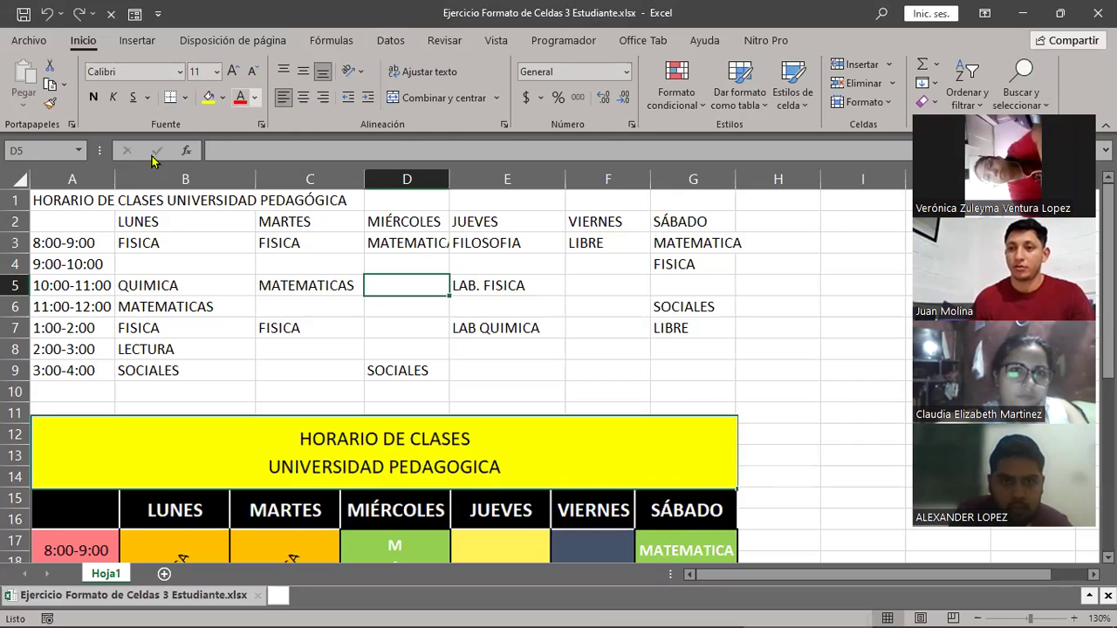
{"action": "left_click_drag", "start_coordinate": [87, 201], "coordinate": [685, 368]}
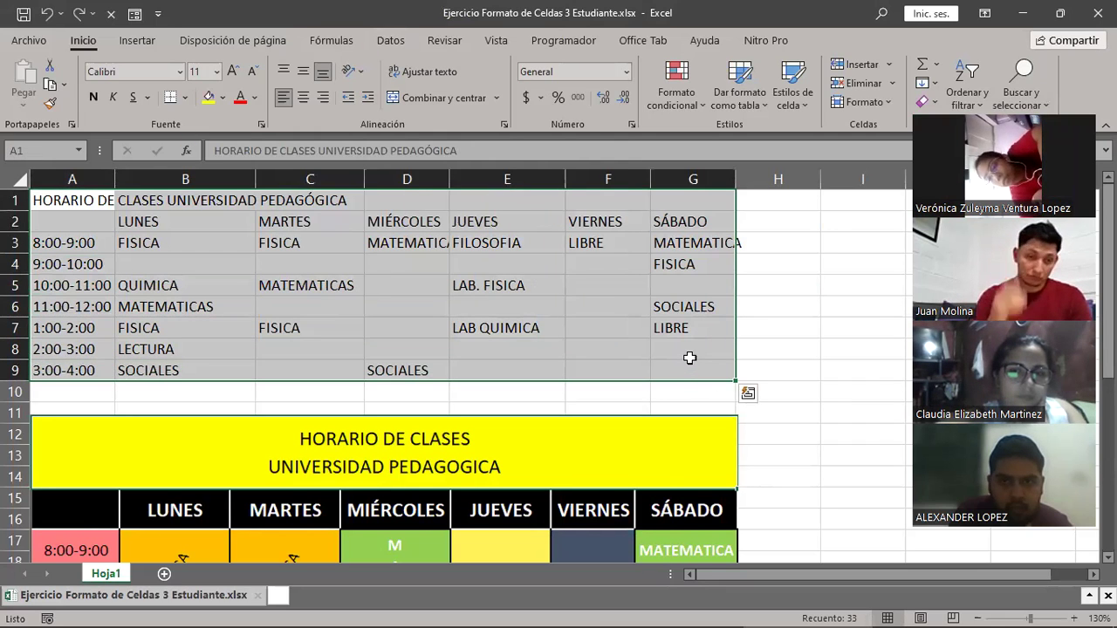
{"action": "left_click", "coordinate": [260, 200]}
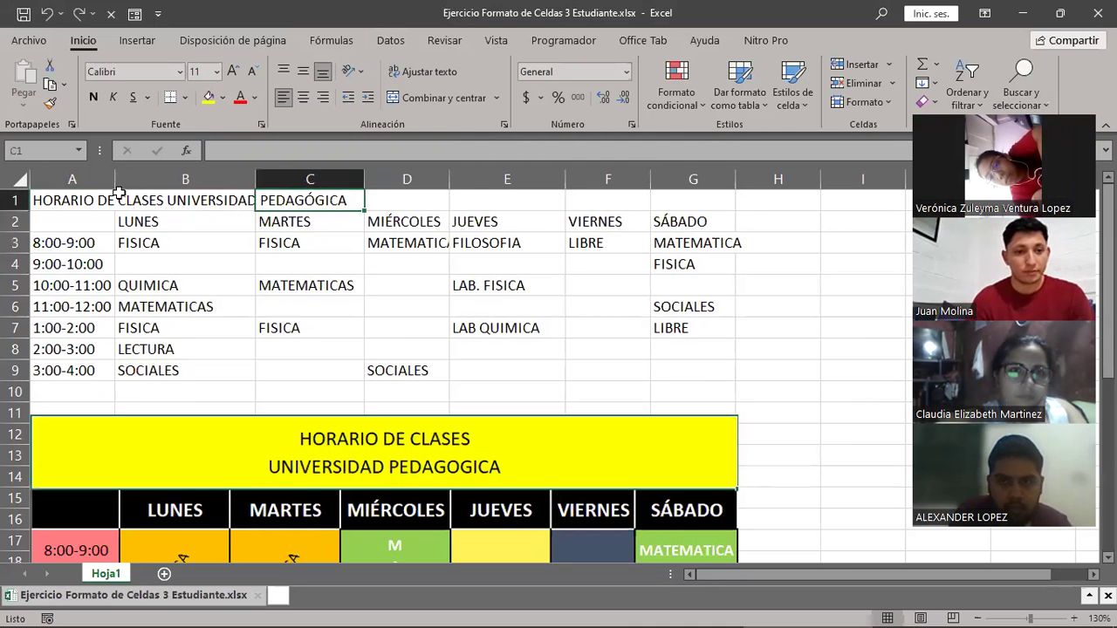
{"action": "left_click", "coordinate": [84, 200]}
{"action": "scroll", "coordinate": [672, 329], "scroll_direction": "down", "scroll_amount": 3}
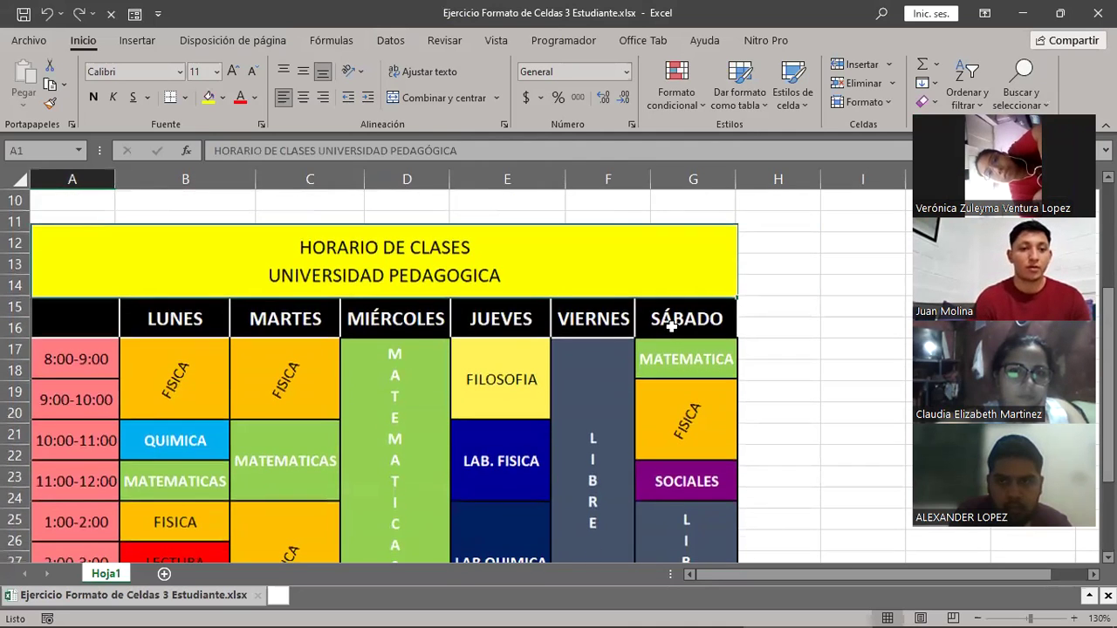
Step: Move the reference timetable picture down so its top sits at row 13, undoing one stray move
{"action": "left_click_drag", "start_coordinate": [413, 346], "coordinate": [398, 374]}
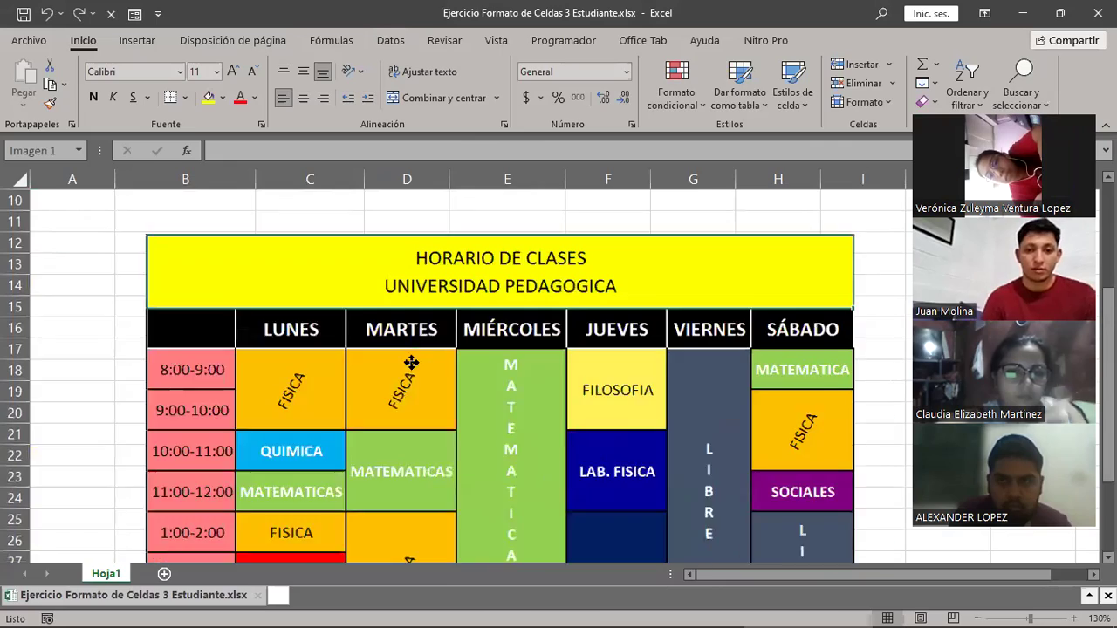
{"action": "key", "text": "ctrl+z"}
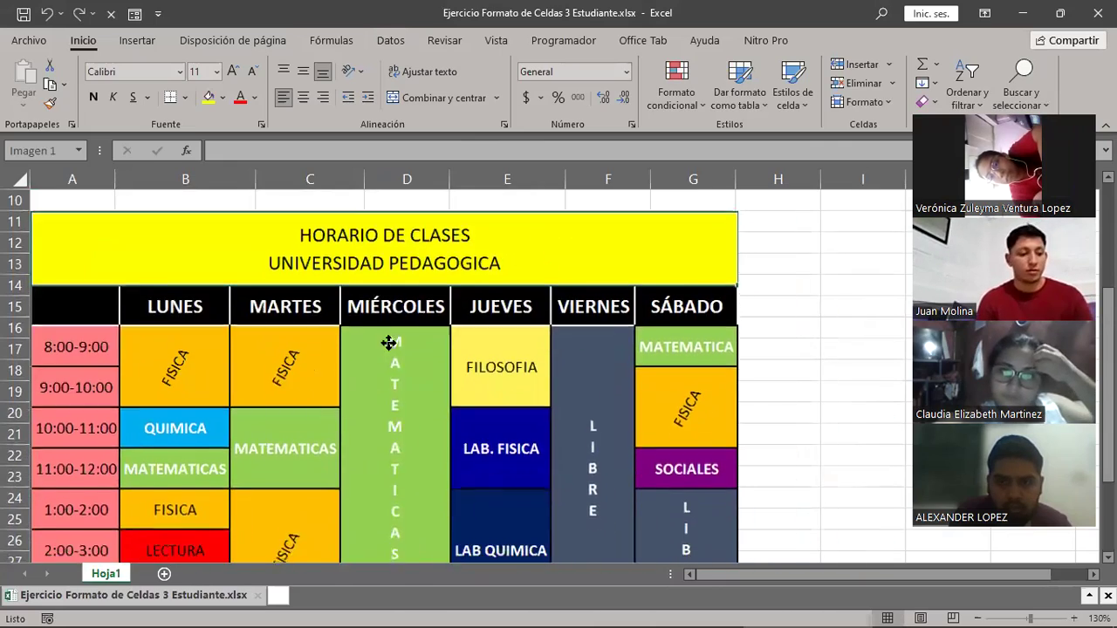
{"action": "left_click_drag", "start_coordinate": [430, 341], "coordinate": [413, 304]}
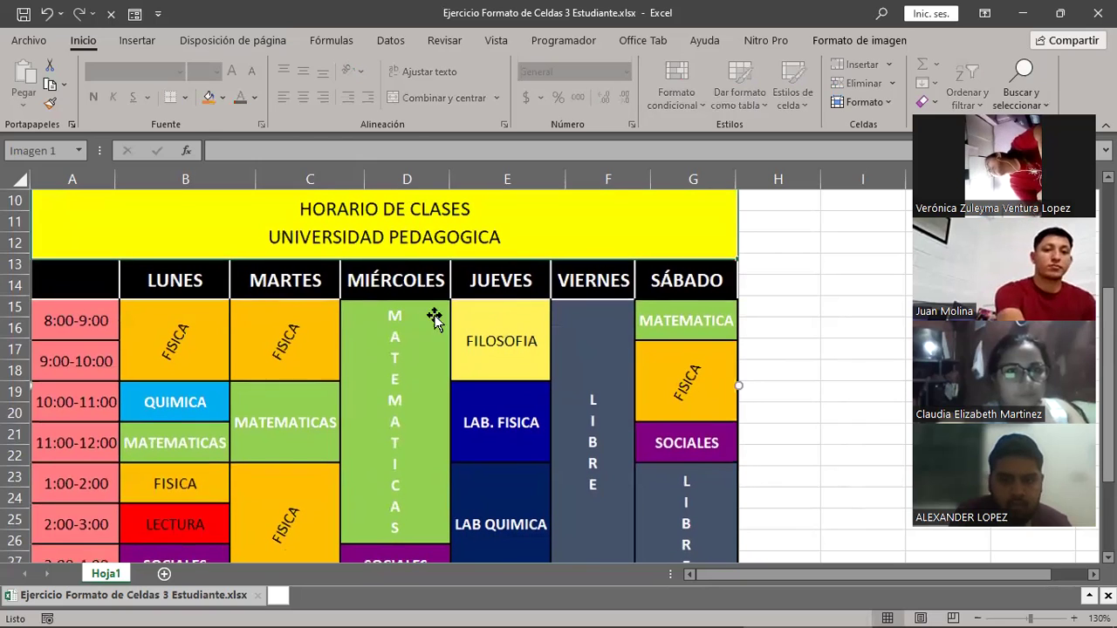
{"action": "scroll", "coordinate": [567, 410], "scroll_direction": "up", "scroll_amount": 2}
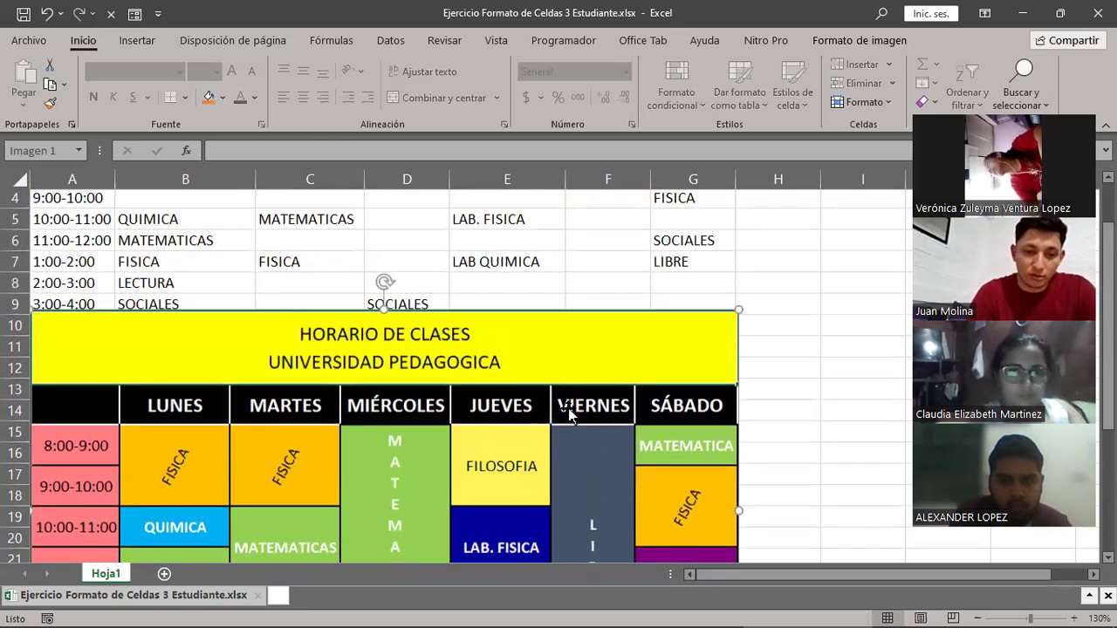
{"action": "left_click_drag", "start_coordinate": [511, 426], "coordinate": [673, 478]}
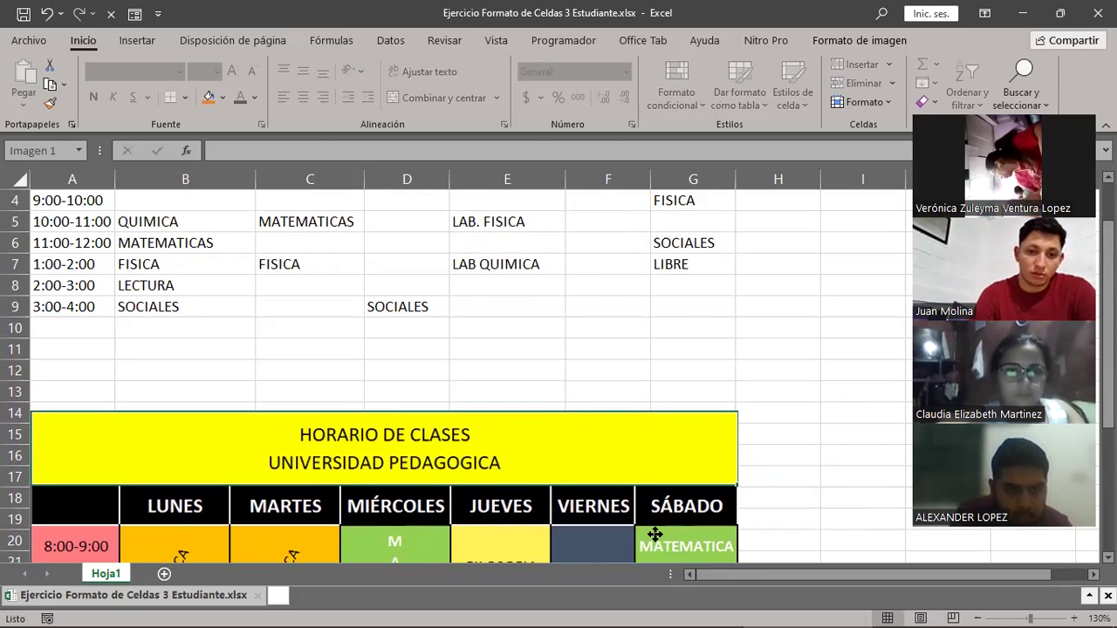
{"action": "left_click_drag", "start_coordinate": [673, 478], "coordinate": [655, 493]}
Step: Select the schedule range A1:G10 and check it against the picture below
{"action": "scroll", "coordinate": [379, 338], "scroll_direction": "up", "scroll_amount": 1}
{"action": "mouse_move", "coordinate": [88, 201]}
{"action": "left_mouse_down"}
{"action": "mouse_move", "coordinate": [623, 394]}
{"action": "mouse_move", "coordinate": [730, 390]}
{"action": "left_mouse_up"}
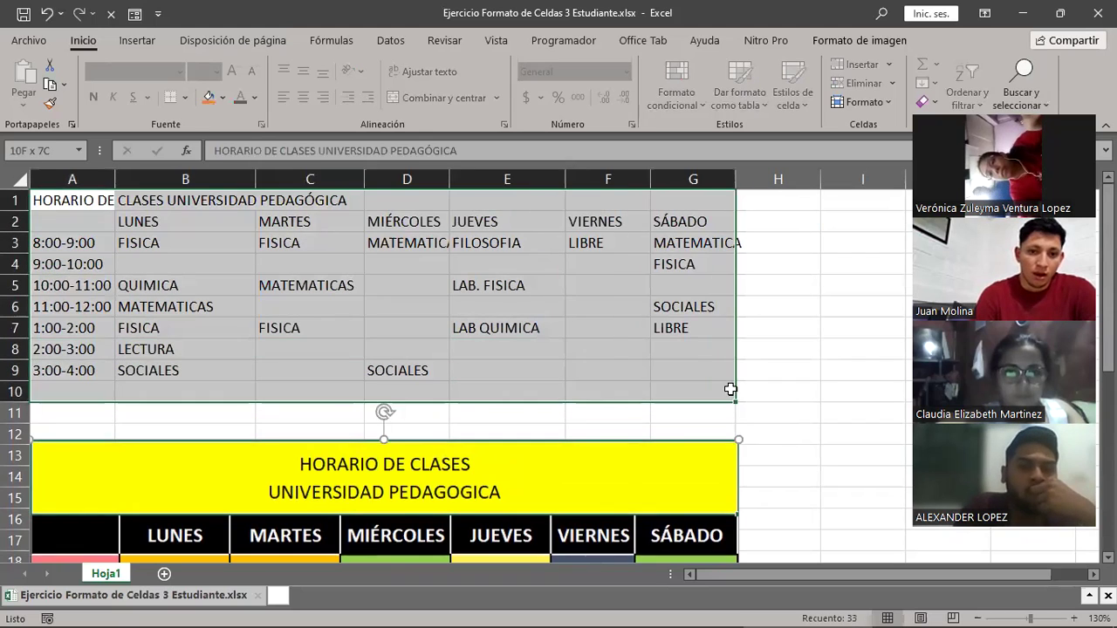
{"action": "scroll", "coordinate": [728, 366], "scroll_direction": "down", "scroll_amount": 1}
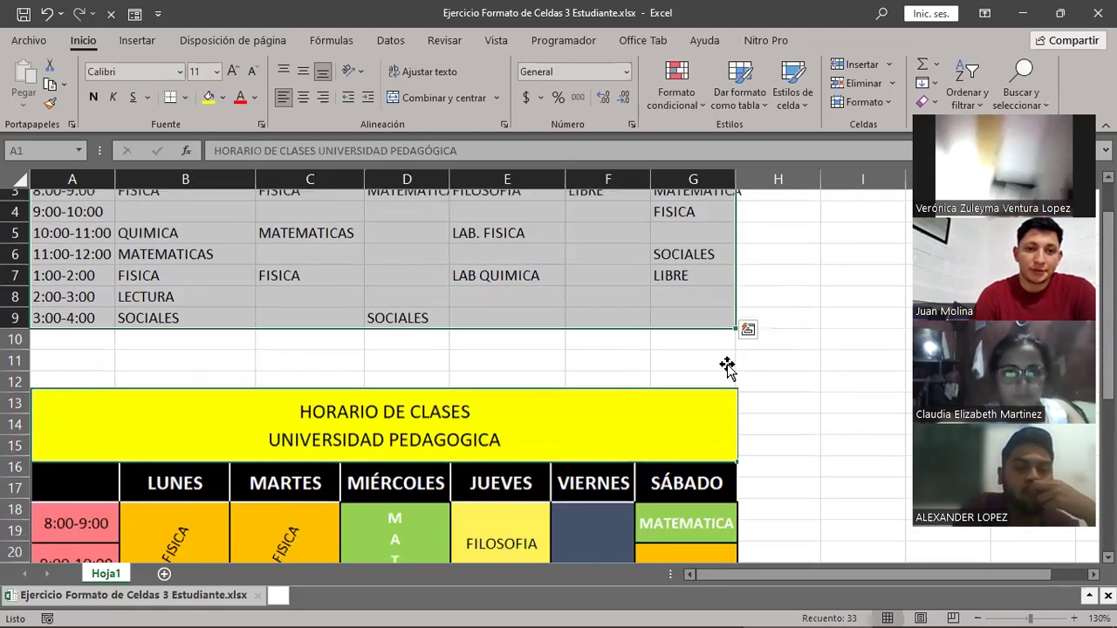
{"action": "scroll", "coordinate": [729, 368], "scroll_direction": "down", "scroll_amount": 2}
{"action": "scroll", "coordinate": [728, 368], "scroll_direction": "up", "scroll_amount": 3}
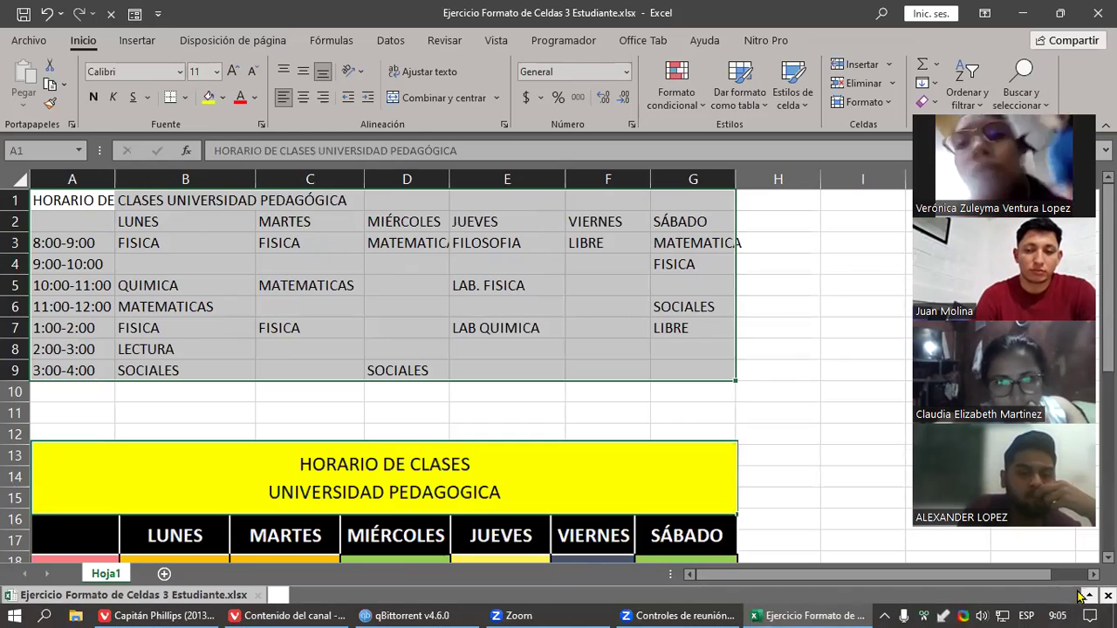
Step: Zoom the sheet in to 160% using the status-bar plus button and deselect the range
{"action": "left_click", "coordinate": [1074, 617]}
{"action": "left_click", "coordinate": [1074, 617]}
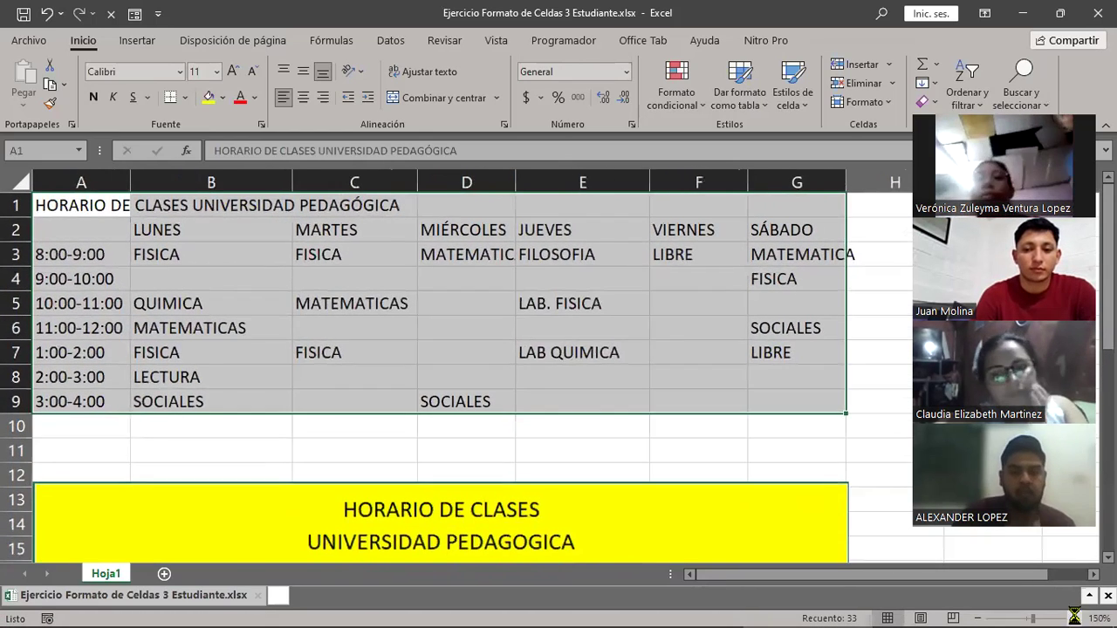
{"action": "left_click", "coordinate": [1074, 618]}
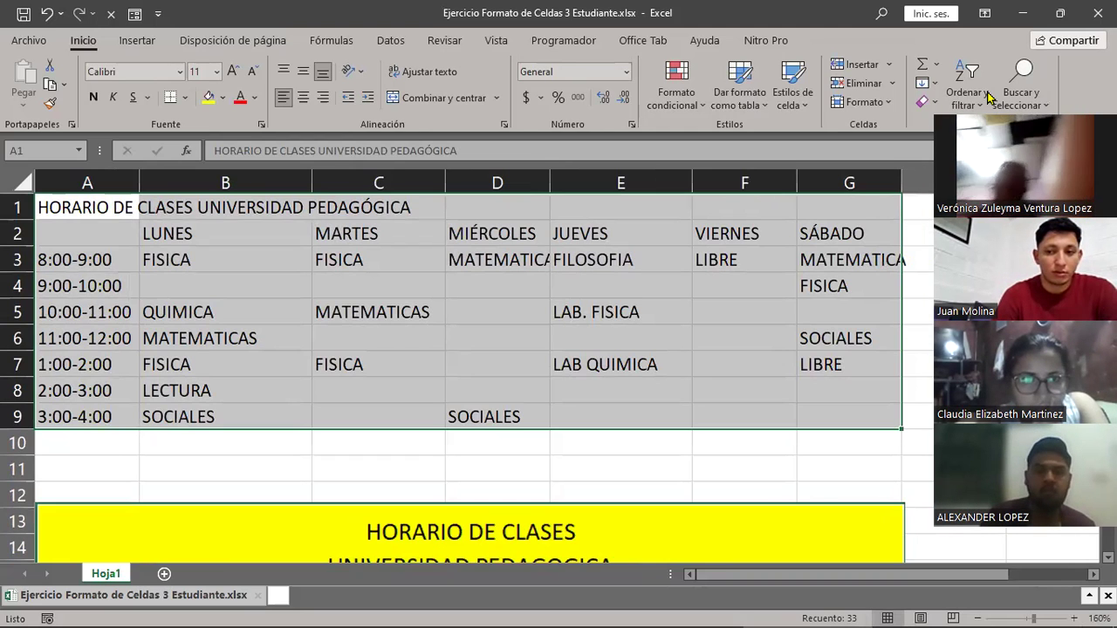
{"action": "scroll", "coordinate": [773, 492], "scroll_direction": "down", "scroll_amount": 3}
{"action": "scroll", "coordinate": [773, 492], "scroll_direction": "up", "scroll_amount": 1}
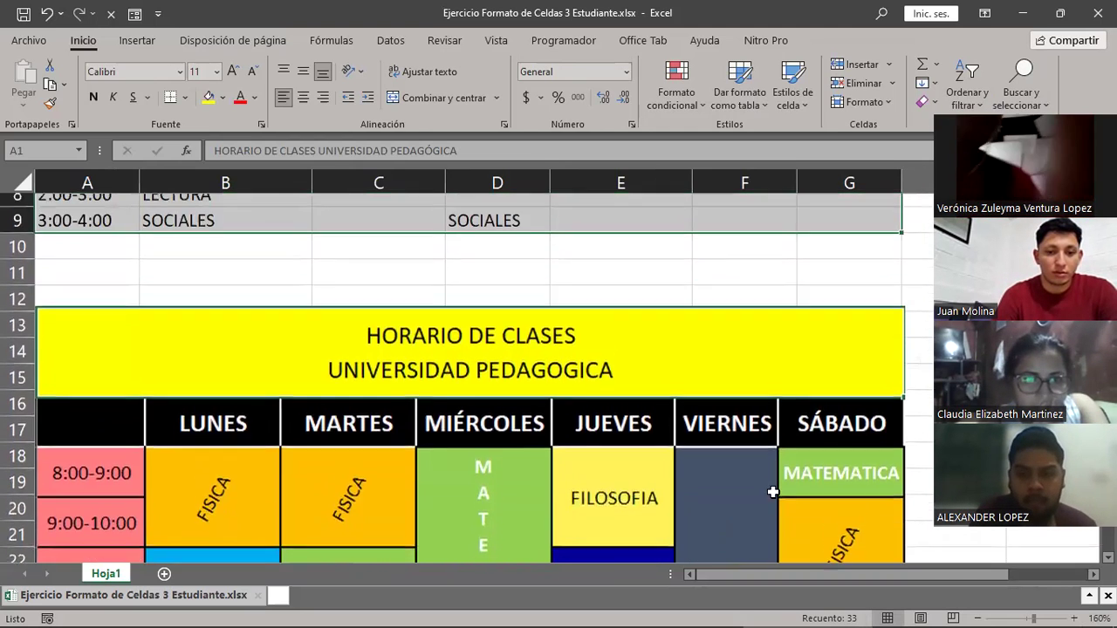
{"action": "scroll", "coordinate": [773, 492], "scroll_direction": "up", "scroll_amount": 2}
{"action": "left_click", "coordinate": [348, 289]}
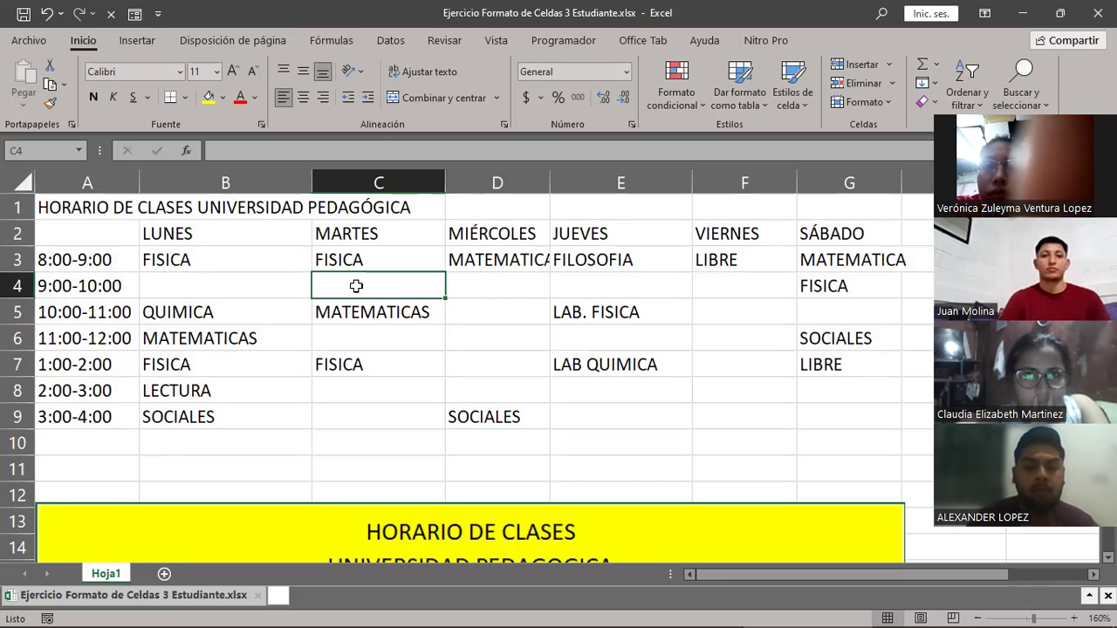
{"action": "scroll", "coordinate": [356, 286], "scroll_direction": "down", "scroll_amount": 1}
{"action": "scroll", "coordinate": [356, 285], "scroll_direction": "down", "scroll_amount": 2}
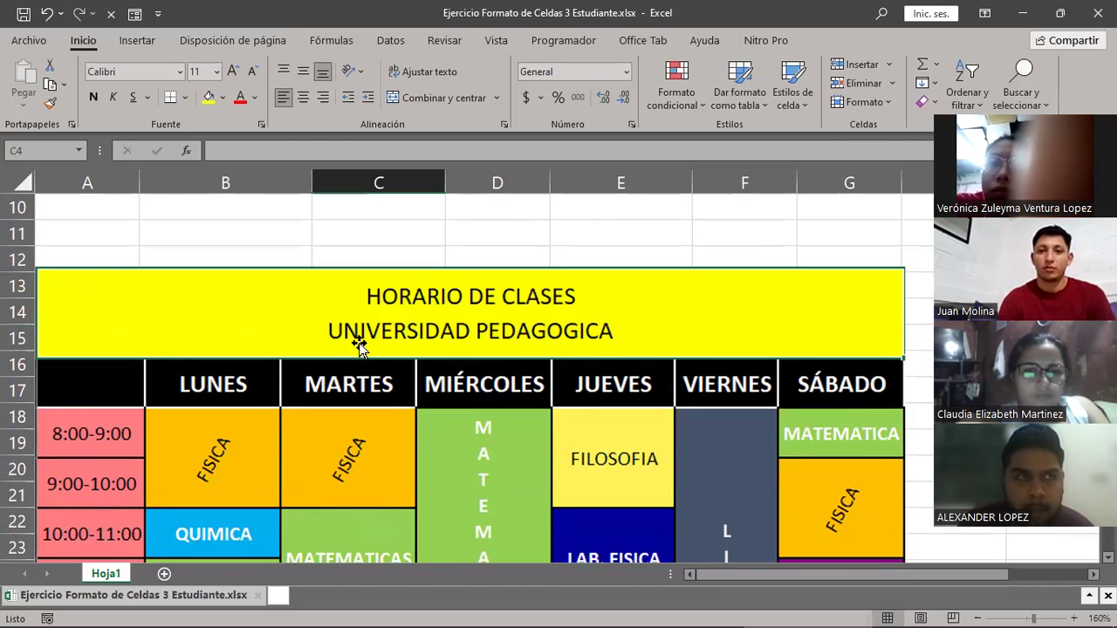
{"action": "scroll", "coordinate": [358, 342], "scroll_direction": "up", "scroll_amount": 3}
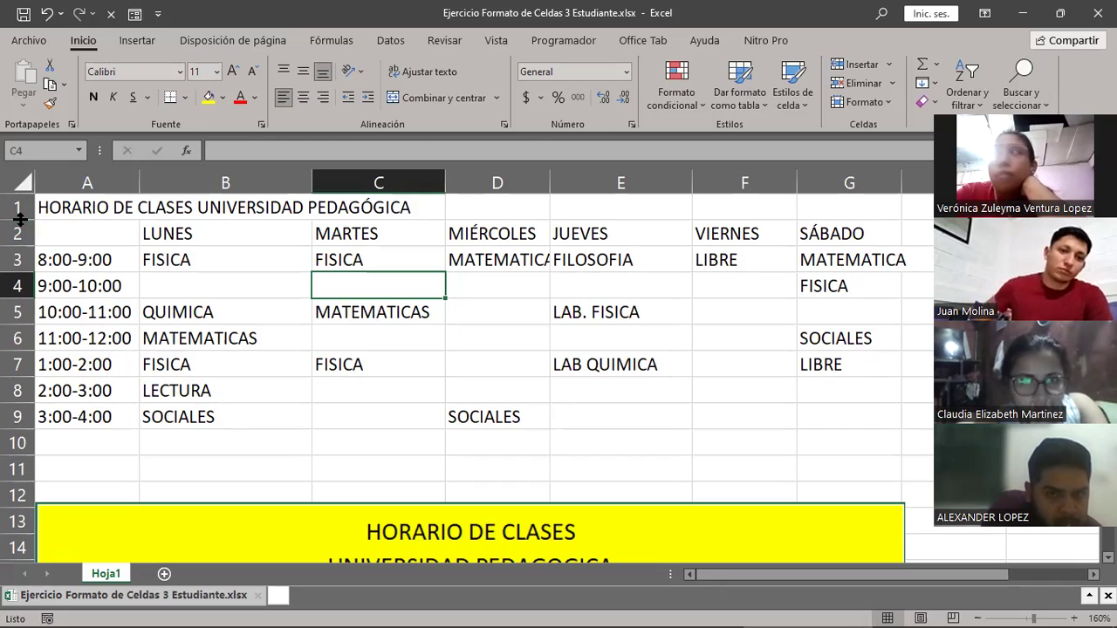
Step: Heighten row 1, nudge the reference picture slightly, and zoom out from 160% to 150%
{"action": "left_click_drag", "start_coordinate": [19, 219], "coordinate": [21, 280]}
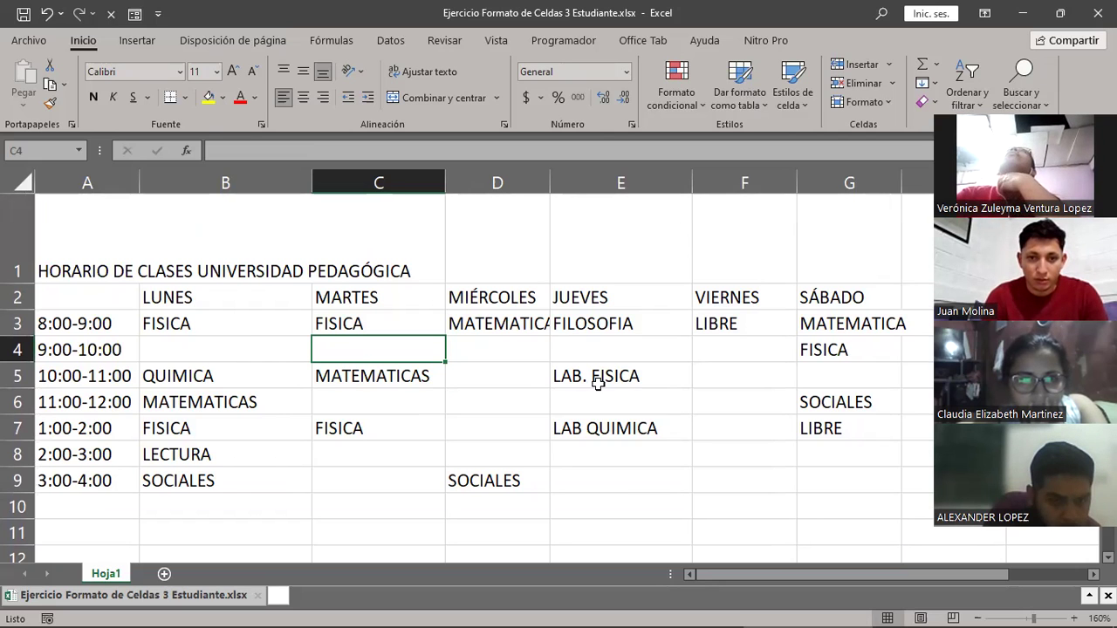
{"action": "scroll", "coordinate": [384, 377], "scroll_direction": "down", "scroll_amount": 3}
{"action": "mouse_move", "coordinate": [73, 295]}
{"action": "left_mouse_down"}
{"action": "mouse_move", "coordinate": [98, 302]}
{"action": "mouse_move", "coordinate": [74, 297]}
{"action": "left_mouse_up"}
{"action": "scroll", "coordinate": [369, 308], "scroll_direction": "up", "scroll_amount": 3}
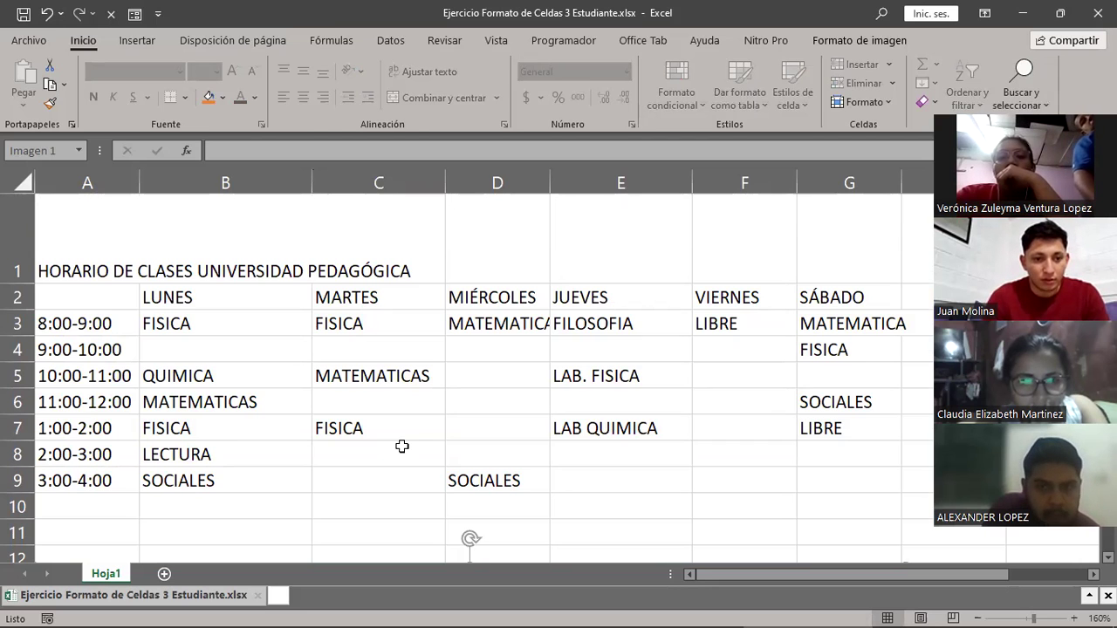
{"action": "left_click", "coordinate": [978, 617]}
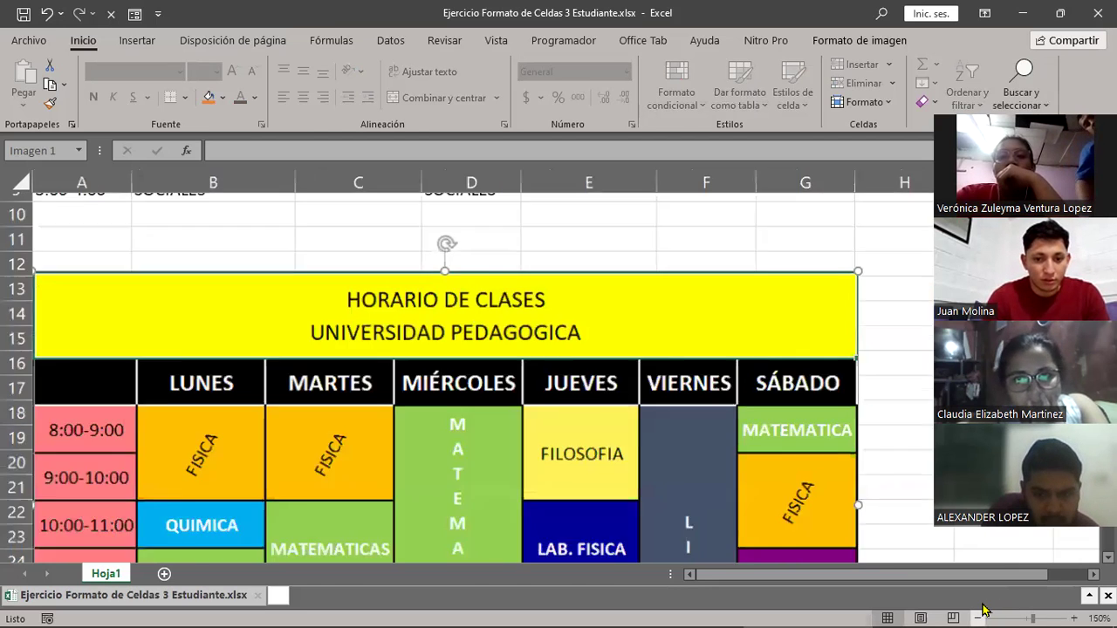
{"action": "scroll", "coordinate": [583, 445], "scroll_direction": "up", "scroll_amount": 4}
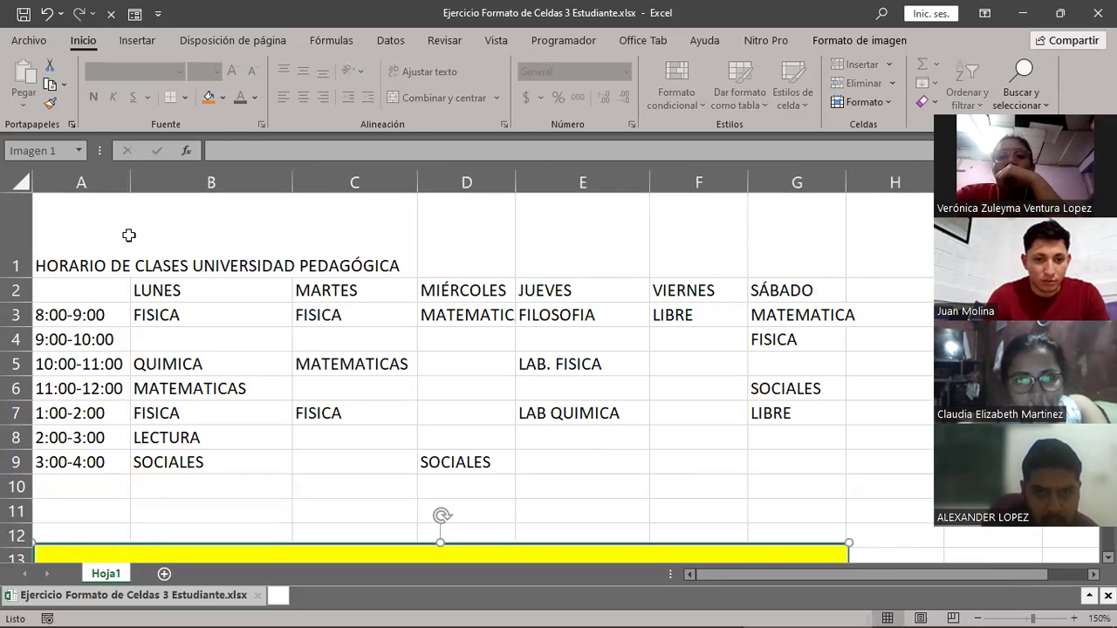
Step: Select the title row from A1 to G1
{"action": "left_click", "coordinate": [68, 224]}
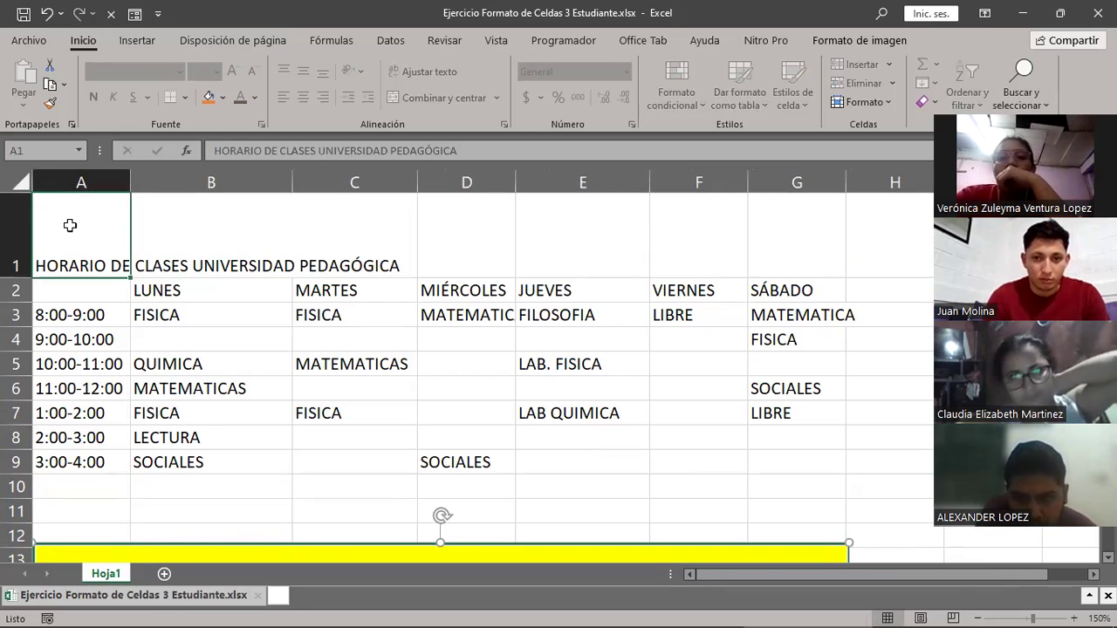
{"action": "mouse_move", "coordinate": [70, 225]}
{"action": "left_mouse_down"}
{"action": "mouse_move", "coordinate": [709, 224]}
{"action": "mouse_move", "coordinate": [792, 239]}
{"action": "left_mouse_up"}
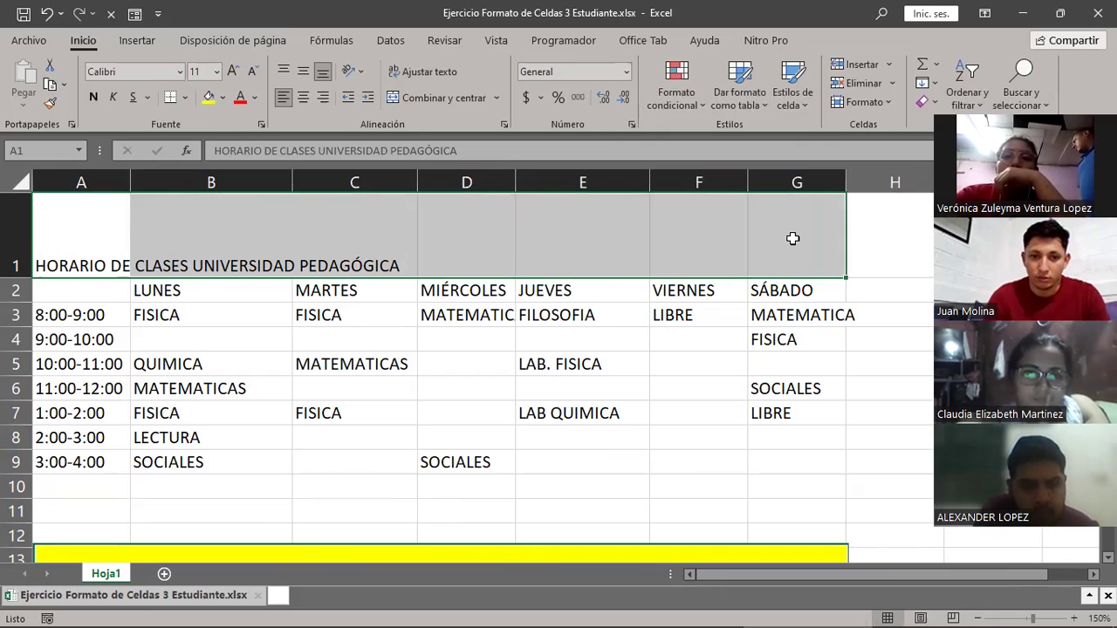
{"action": "scroll", "coordinate": [792, 238], "scroll_direction": "down", "scroll_amount": 2}
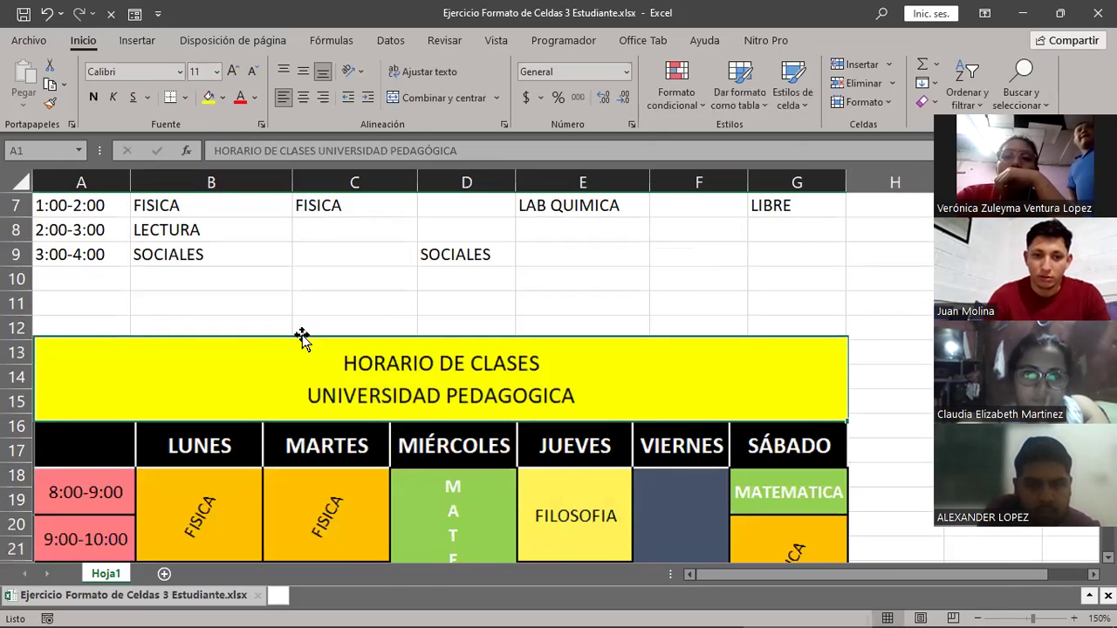
{"action": "scroll", "coordinate": [192, 384], "scroll_direction": "up", "scroll_amount": 2}
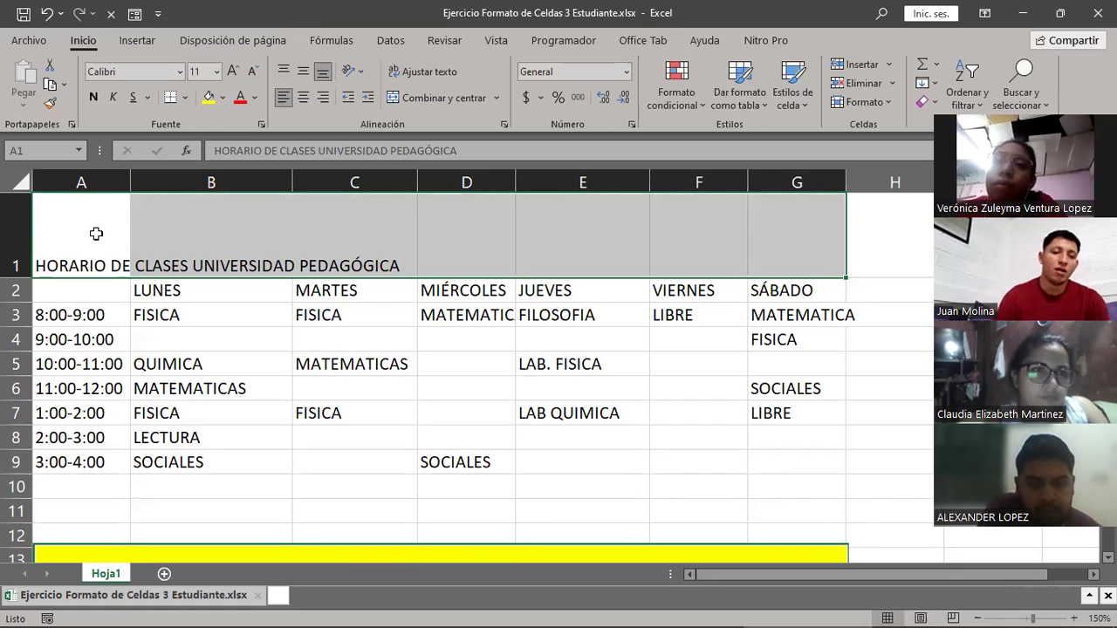
{"action": "left_click_drag", "start_coordinate": [96, 233], "coordinate": [803, 244]}
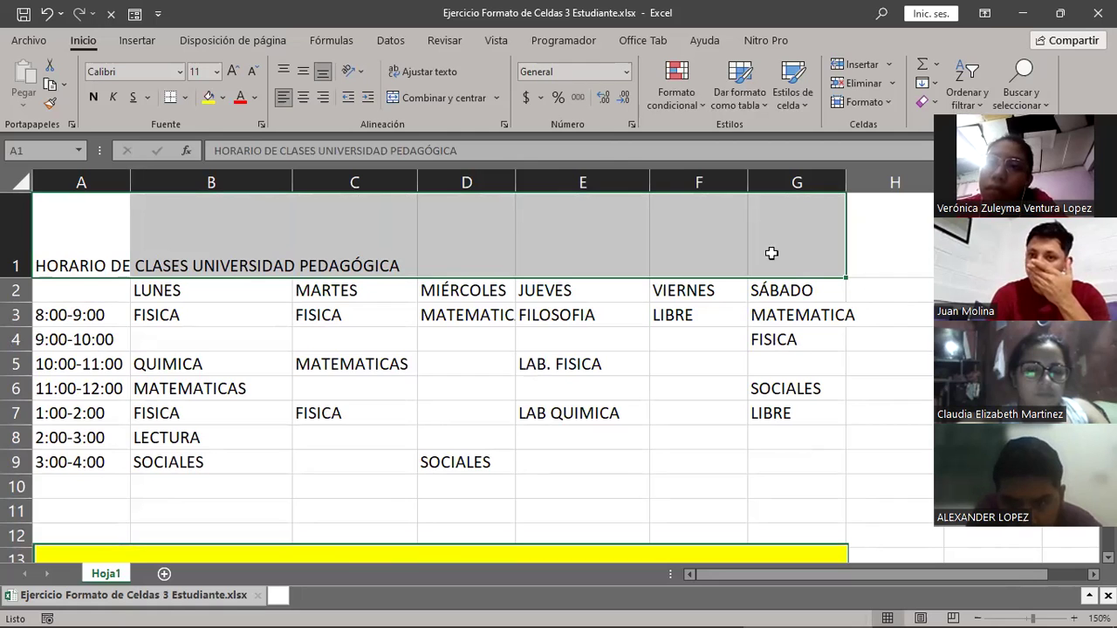
{"action": "left_click_drag", "start_coordinate": [117, 236], "coordinate": [807, 258]}
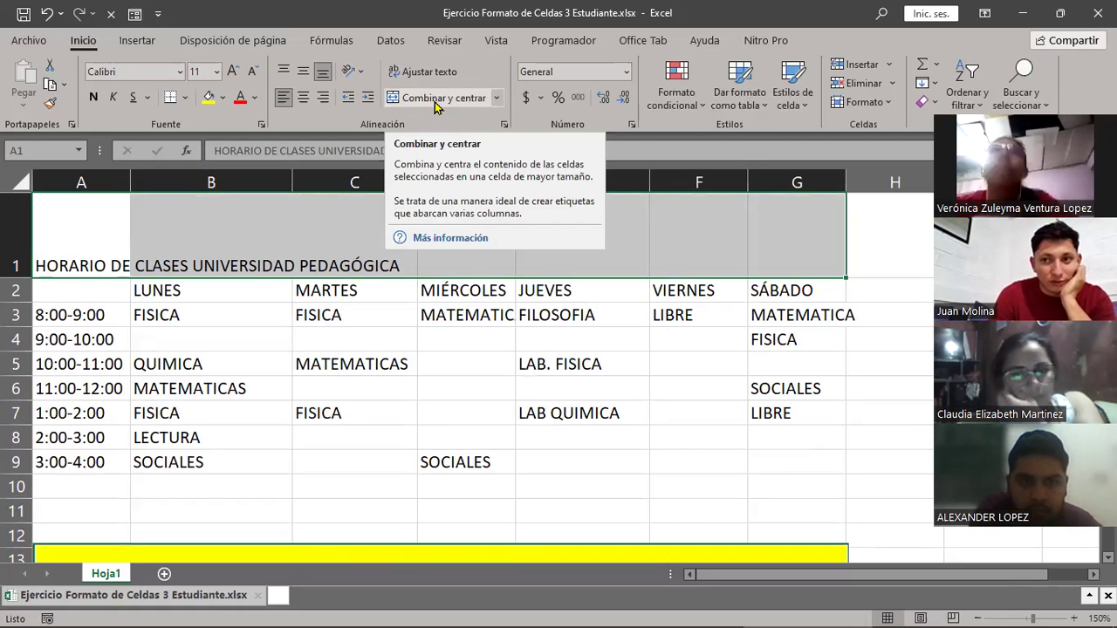
Step: Launch the Painter Mouse click highlighter from Start and minimise its window
{"action": "key", "text": "super"}
{"action": "left_click", "coordinate": [414, 462]}
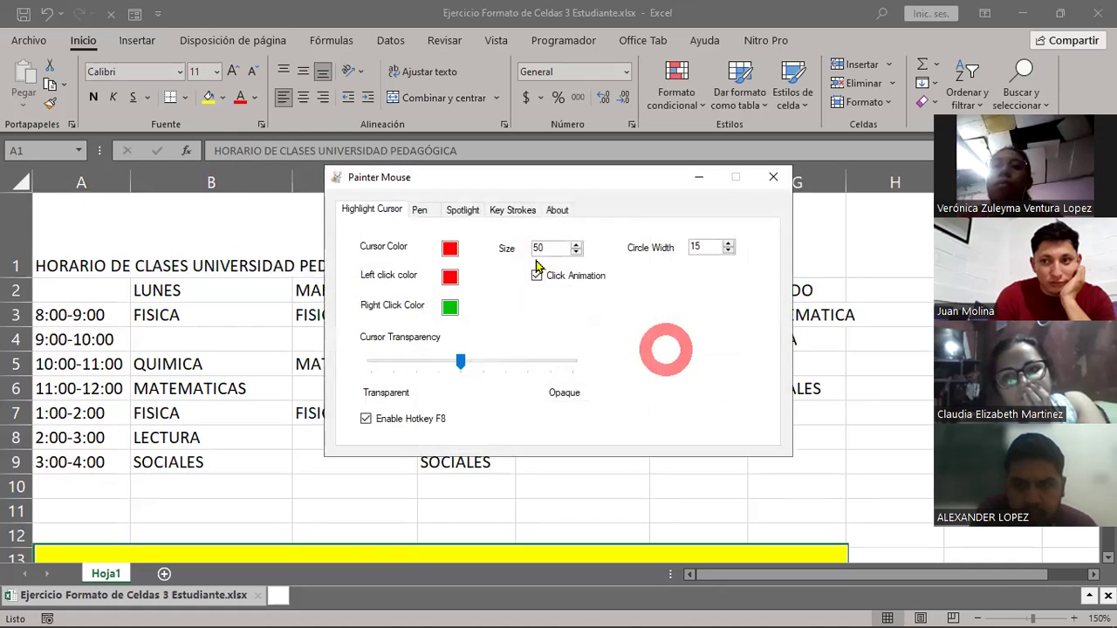
{"action": "left_click", "coordinate": [698, 182]}
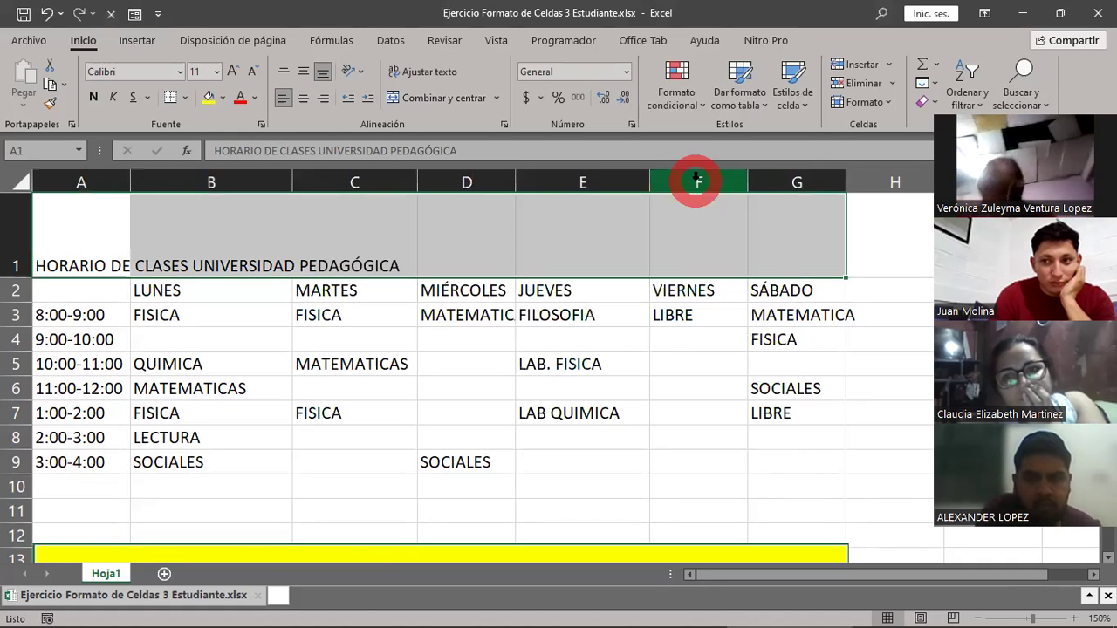
{"action": "left_click_drag", "start_coordinate": [100, 235], "coordinate": [831, 255]}
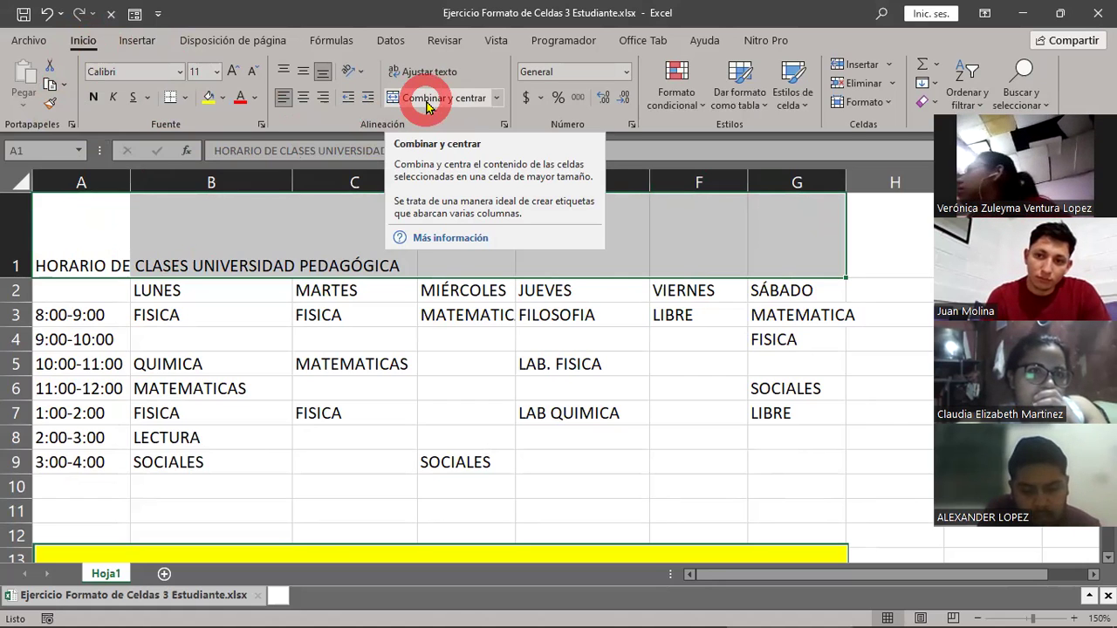
Step: Merge A1:G1 and centre the title with Combinar y centrar
{"action": "left_click", "coordinate": [434, 102]}
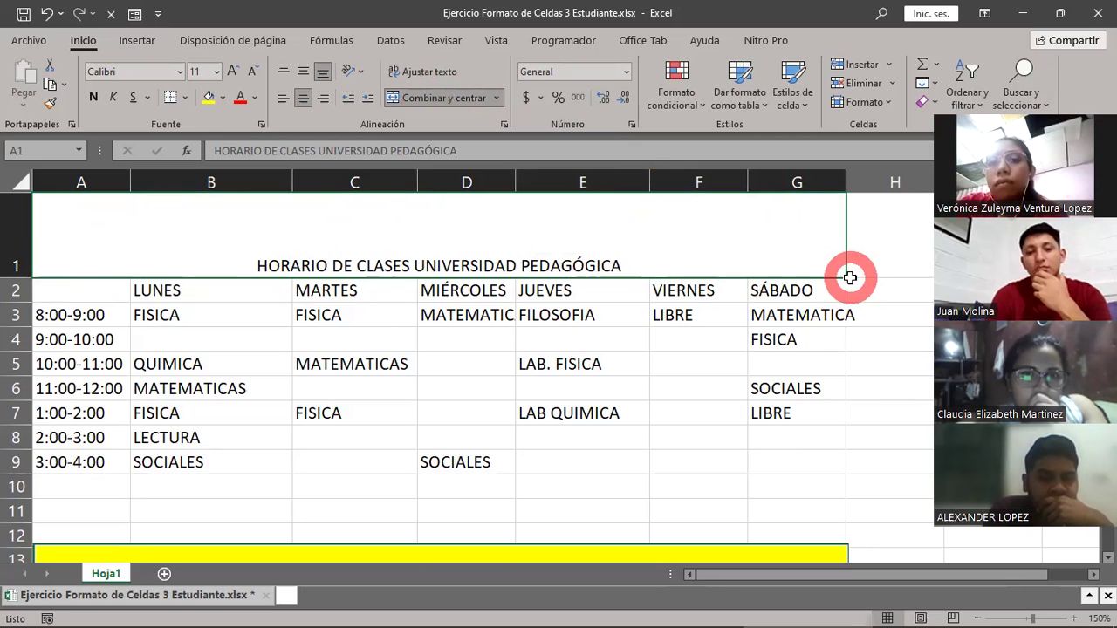
{"action": "scroll", "coordinate": [811, 341], "scroll_direction": "down", "scroll_amount": 3}
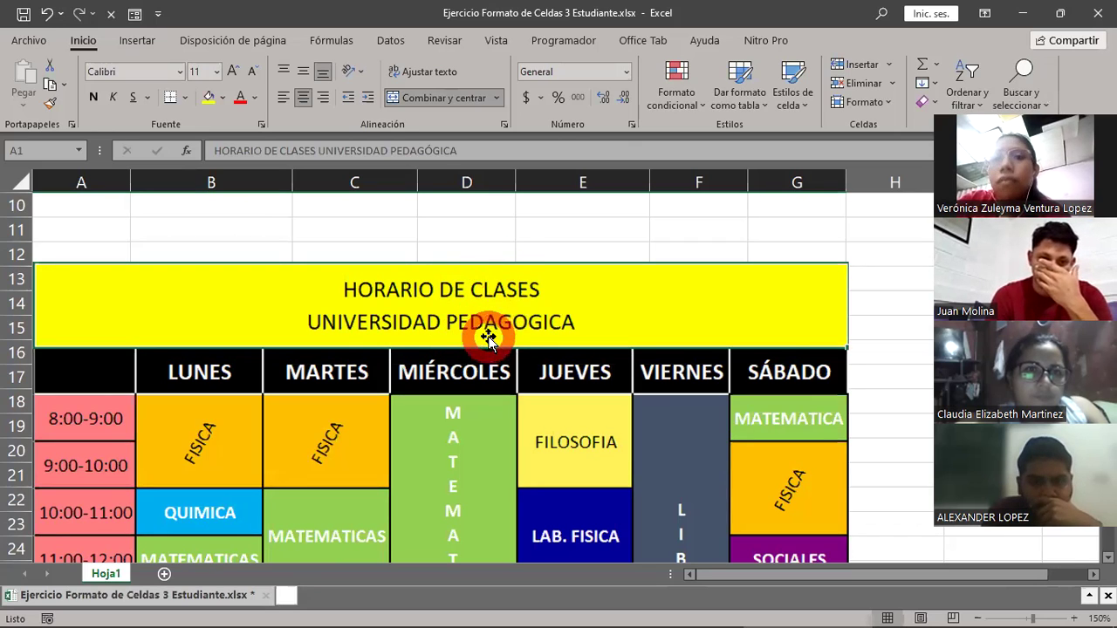
{"action": "scroll", "coordinate": [490, 336], "scroll_direction": "up", "scroll_amount": 3}
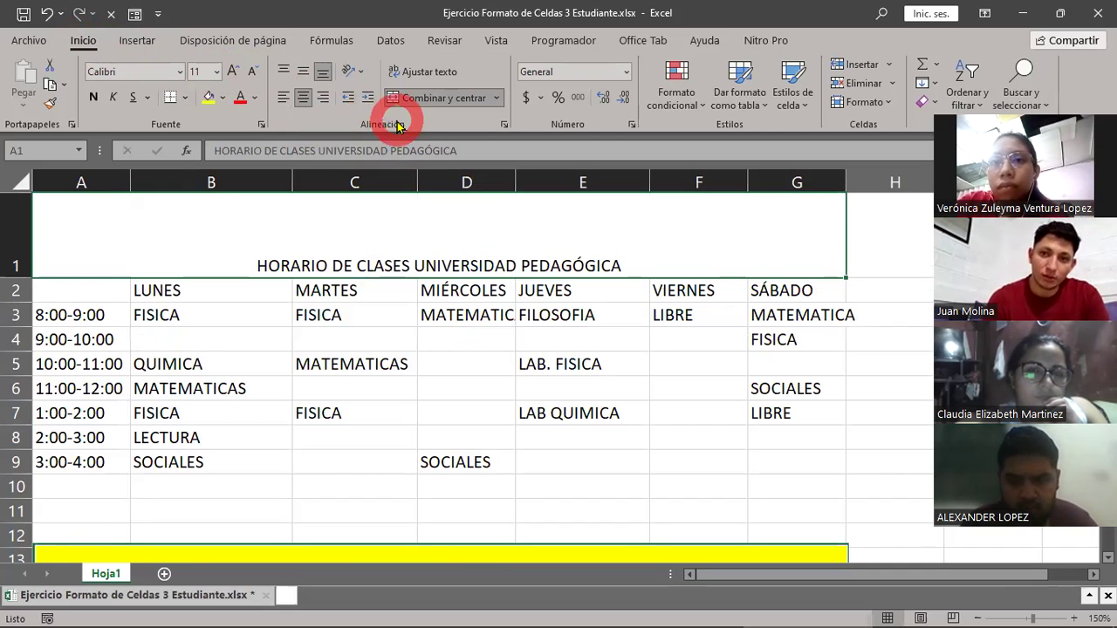
Step: Centre the merged title vertically in row 1 with Alinear en el medio
{"action": "left_click", "coordinate": [303, 72]}
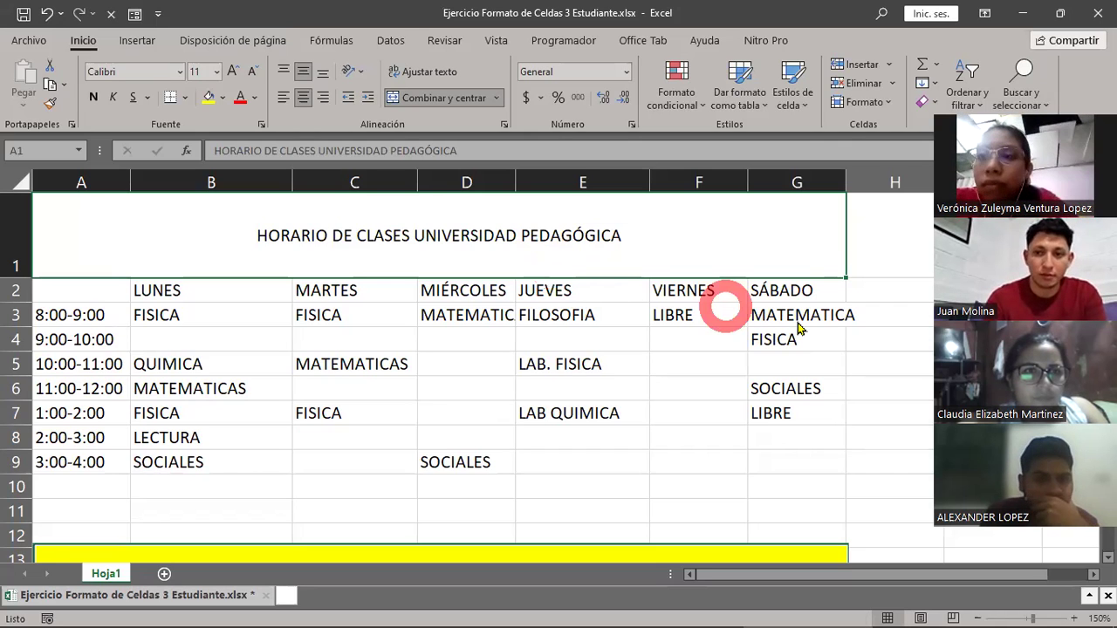
{"action": "left_click", "coordinate": [1045, 528]}
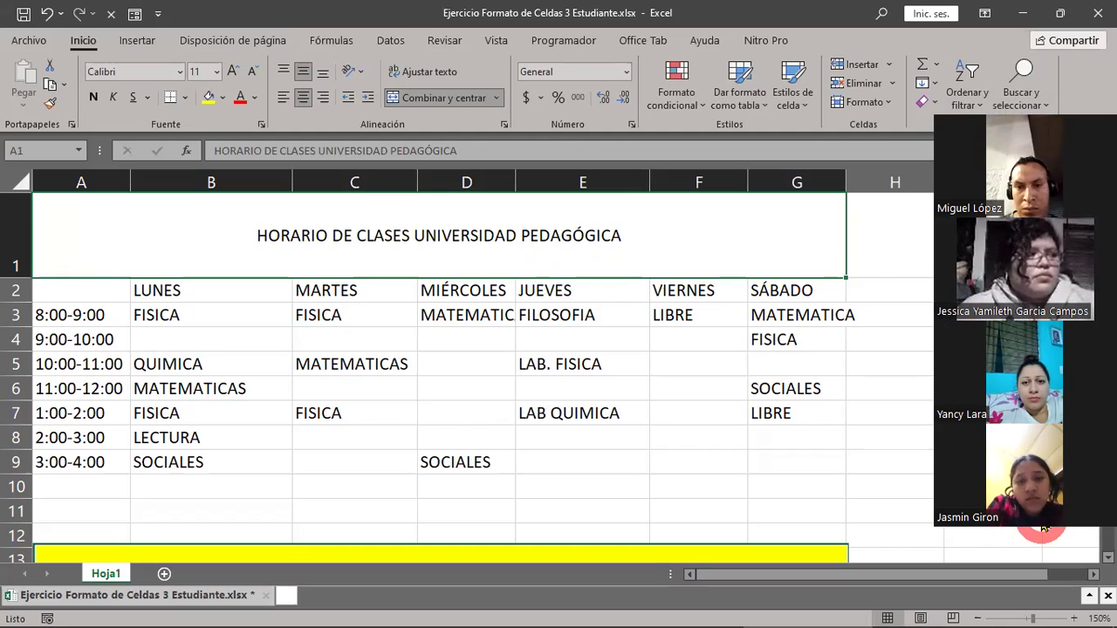
Step: Scroll the sheet to review the merged, centred title above the weekday headings
{"action": "scroll", "coordinate": [718, 424], "scroll_direction": "down", "scroll_amount": 2}
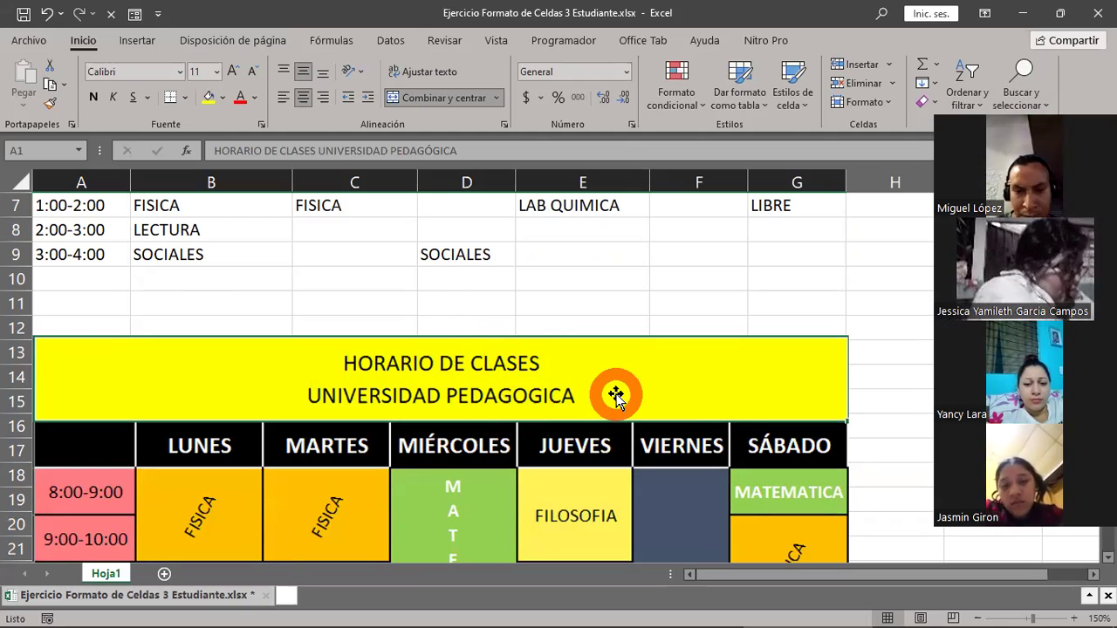
{"action": "scroll", "coordinate": [616, 396], "scroll_direction": "up", "scroll_amount": 2}
{"action": "scroll", "coordinate": [616, 397], "scroll_direction": "up", "scroll_amount": 1}
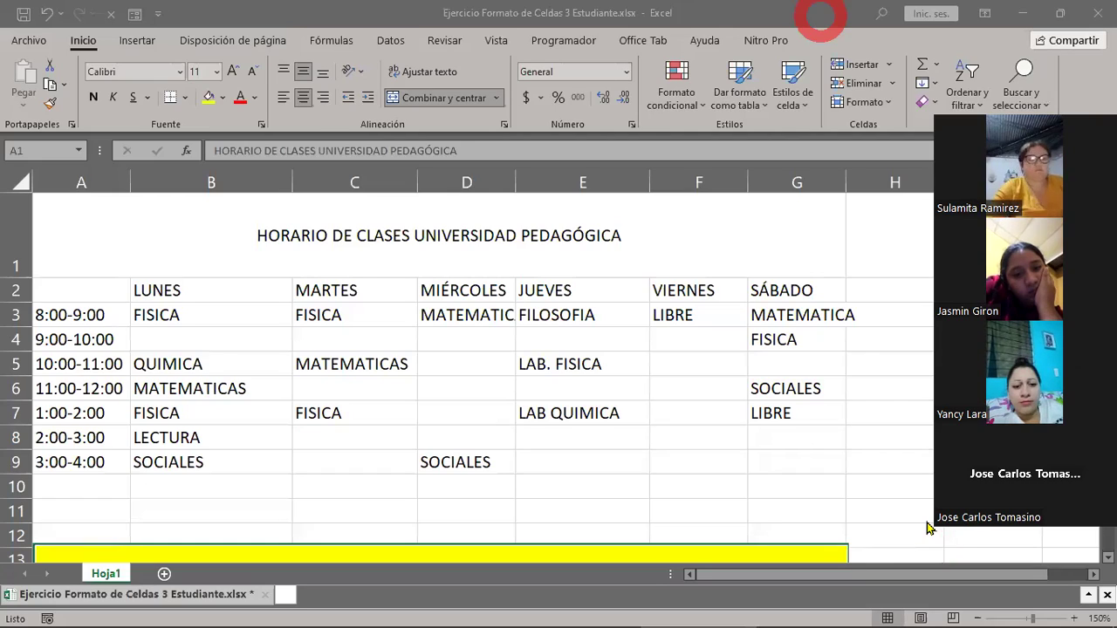
Step: Select the merged title cell and undo its middle alignment and the A1:G1 merge
{"action": "left_click", "coordinate": [812, 214]}
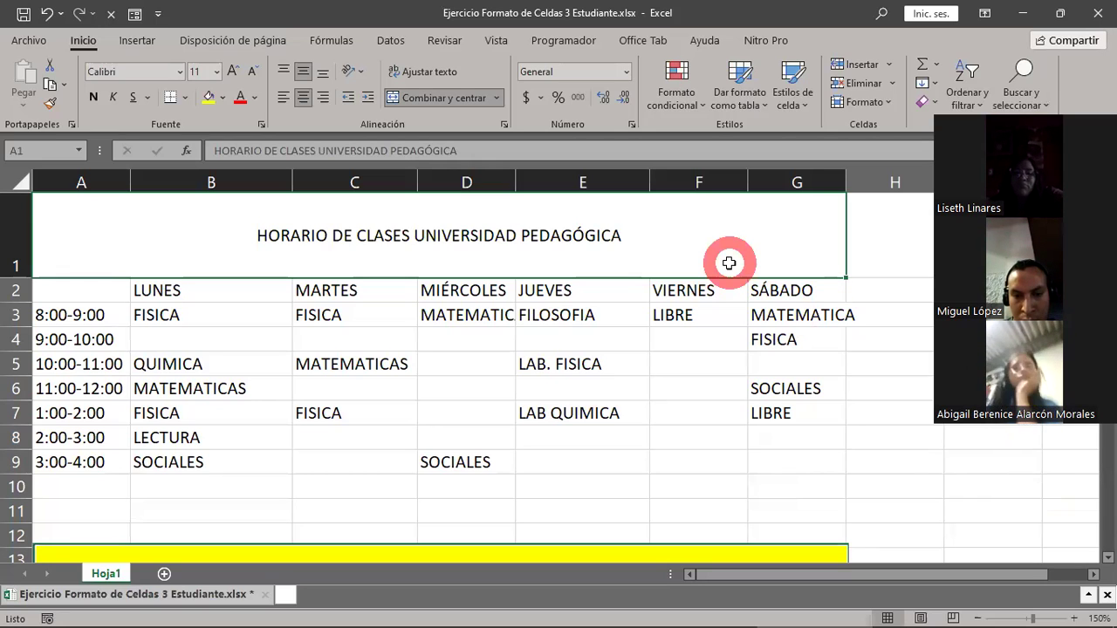
{"action": "left_click", "coordinate": [43, 15]}
{"action": "left_click", "coordinate": [43, 14]}
{"action": "left_click", "coordinate": [43, 15]}
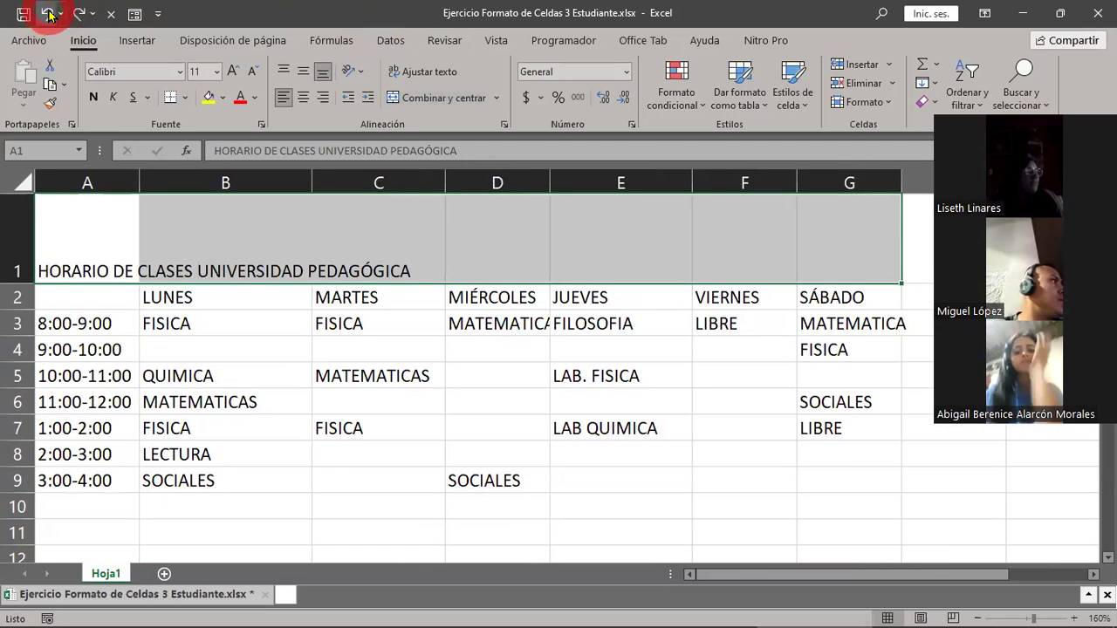
{"action": "left_click", "coordinate": [76, 15]}
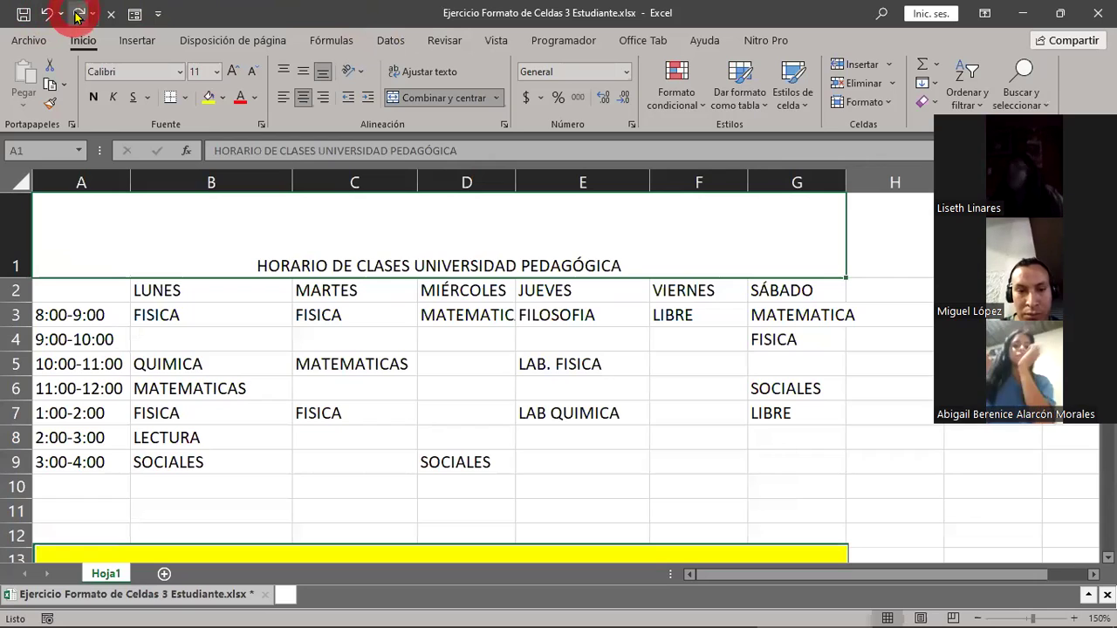
{"action": "left_click", "coordinate": [77, 15]}
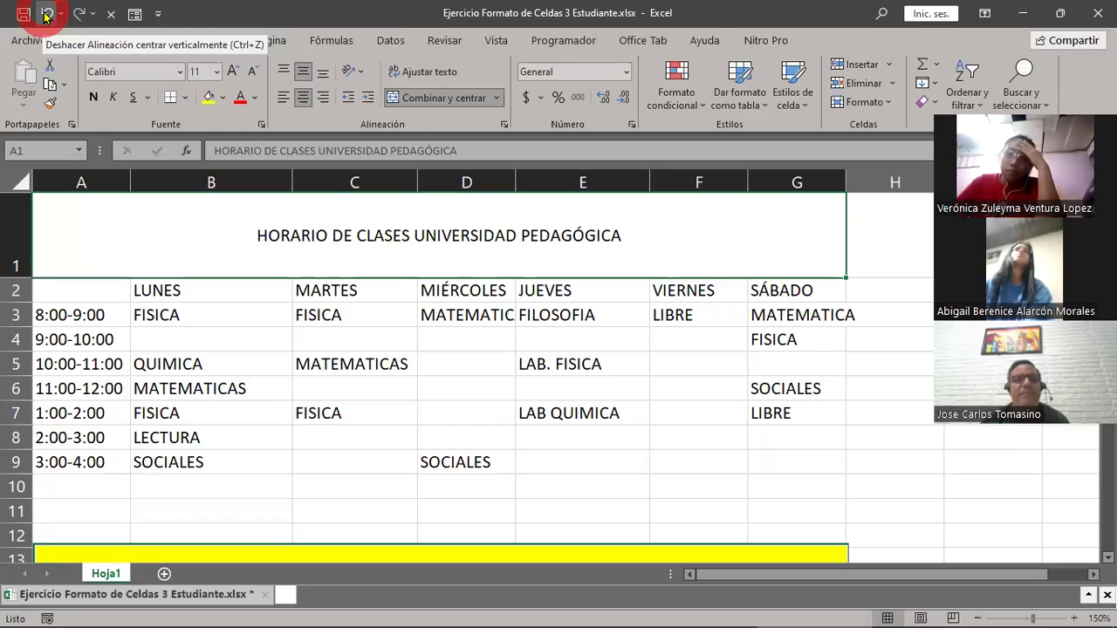
{"action": "left_click", "coordinate": [48, 15]}
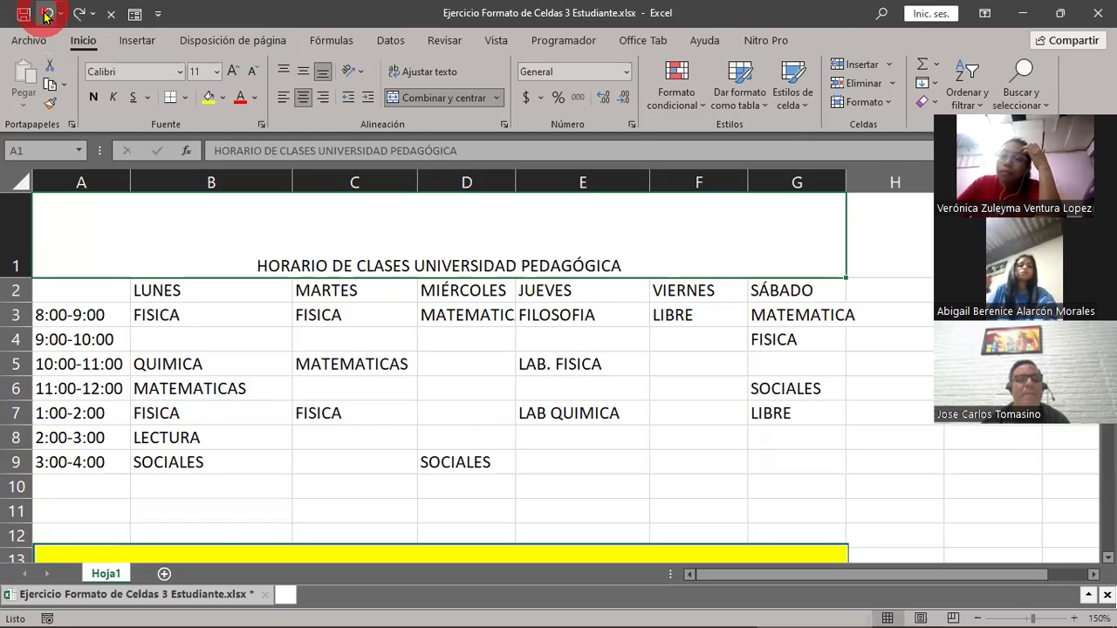
{"action": "left_click", "coordinate": [47, 15]}
{"action": "left_click", "coordinate": [48, 15]}
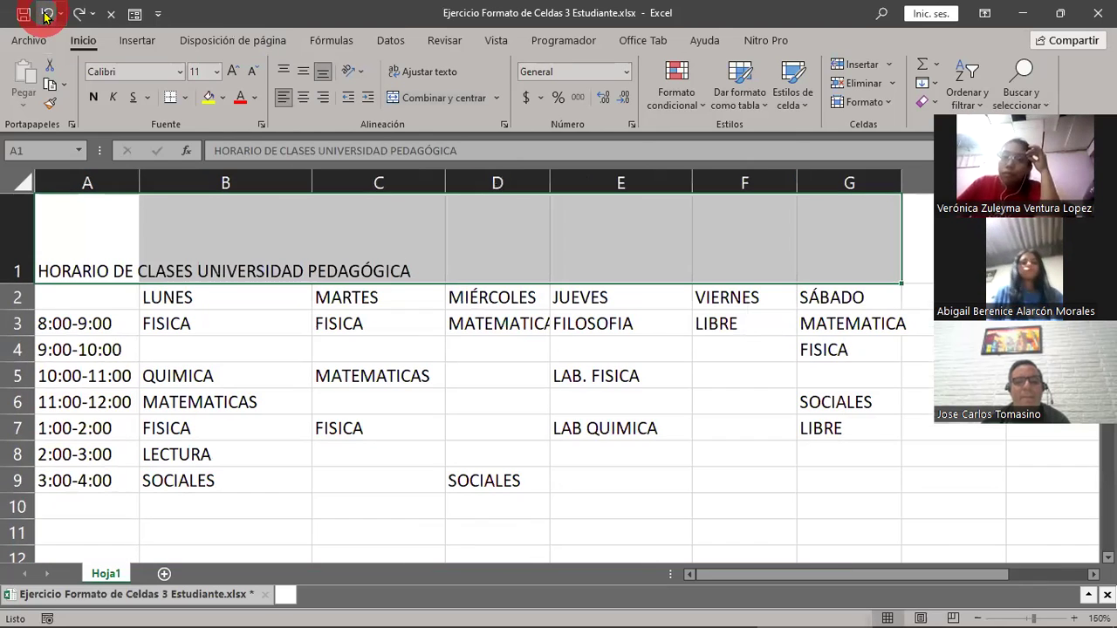
{"action": "left_click", "coordinate": [48, 15]}
Step: Undo the row 1 height change, select A1:G1, and check the reference timetable at row 13
{"action": "left_click", "coordinate": [47, 15]}
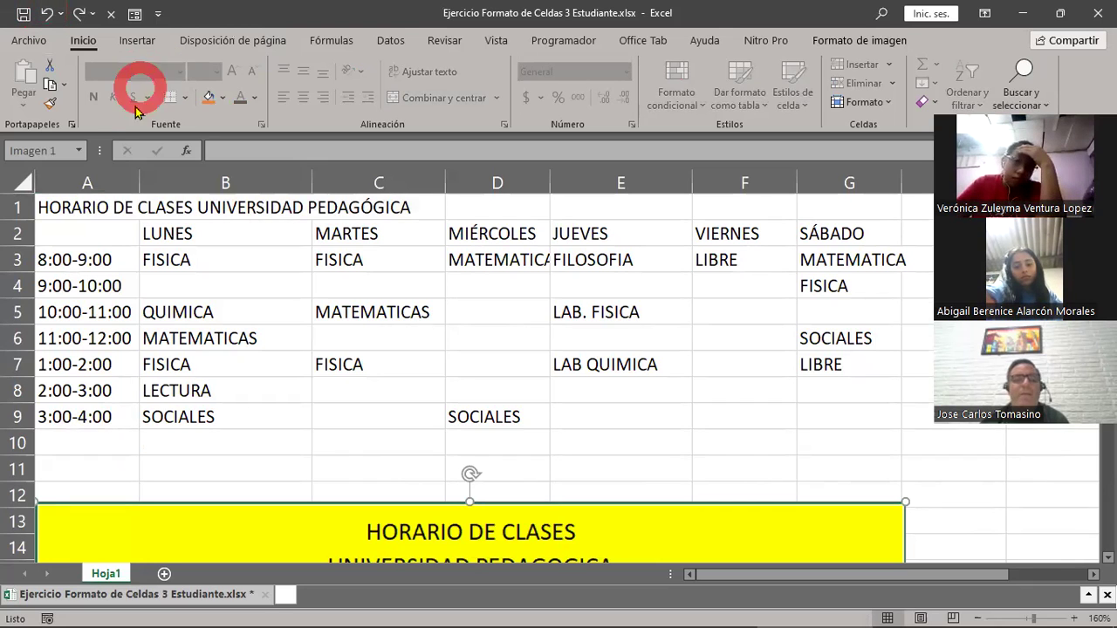
{"action": "left_click", "coordinate": [80, 207]}
{"action": "mouse_move", "coordinate": [80, 208]}
{"action": "left_mouse_down"}
{"action": "mouse_move", "coordinate": [818, 204]}
{"action": "mouse_move", "coordinate": [93, 206]}
{"action": "left_mouse_up"}
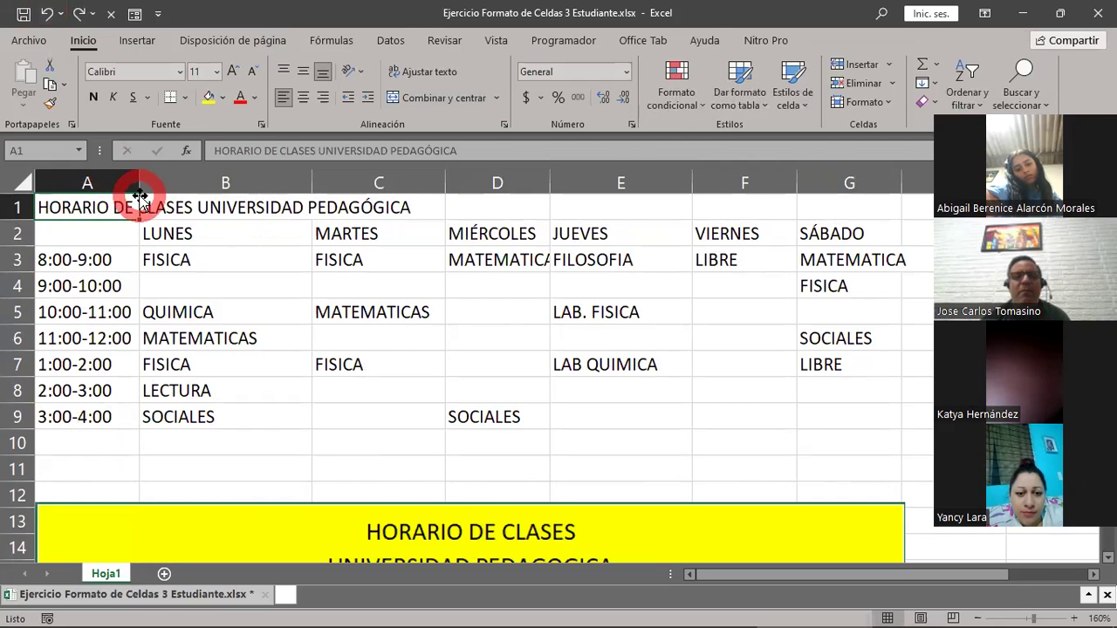
{"action": "scroll", "coordinate": [139, 192], "scroll_direction": "down", "scroll_amount": 3}
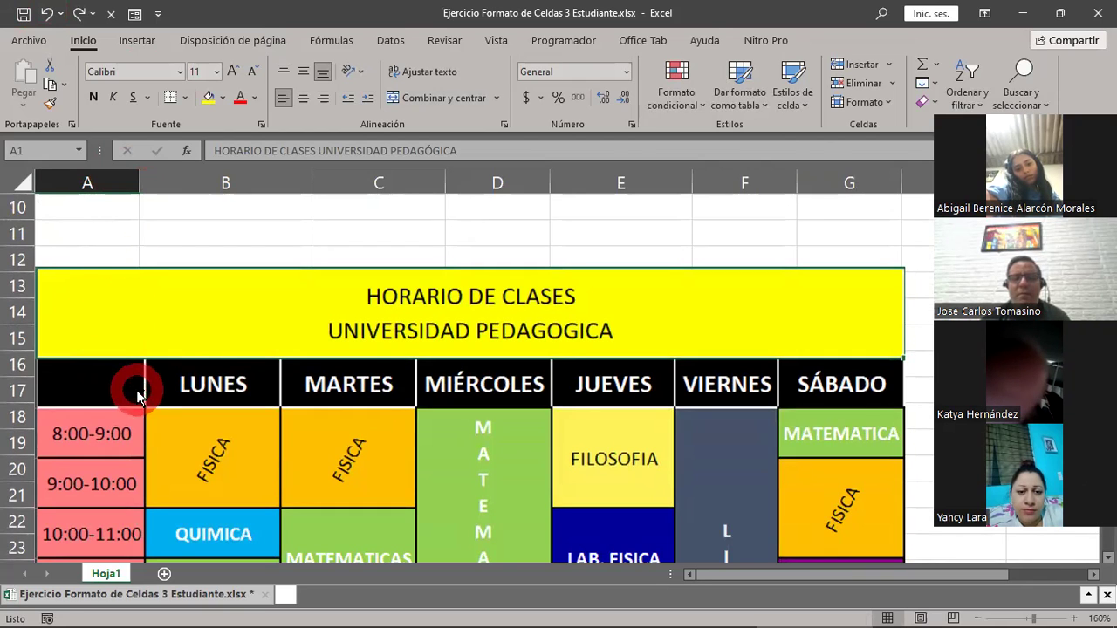
{"action": "scroll", "coordinate": [131, 379], "scroll_direction": "up", "scroll_amount": 3}
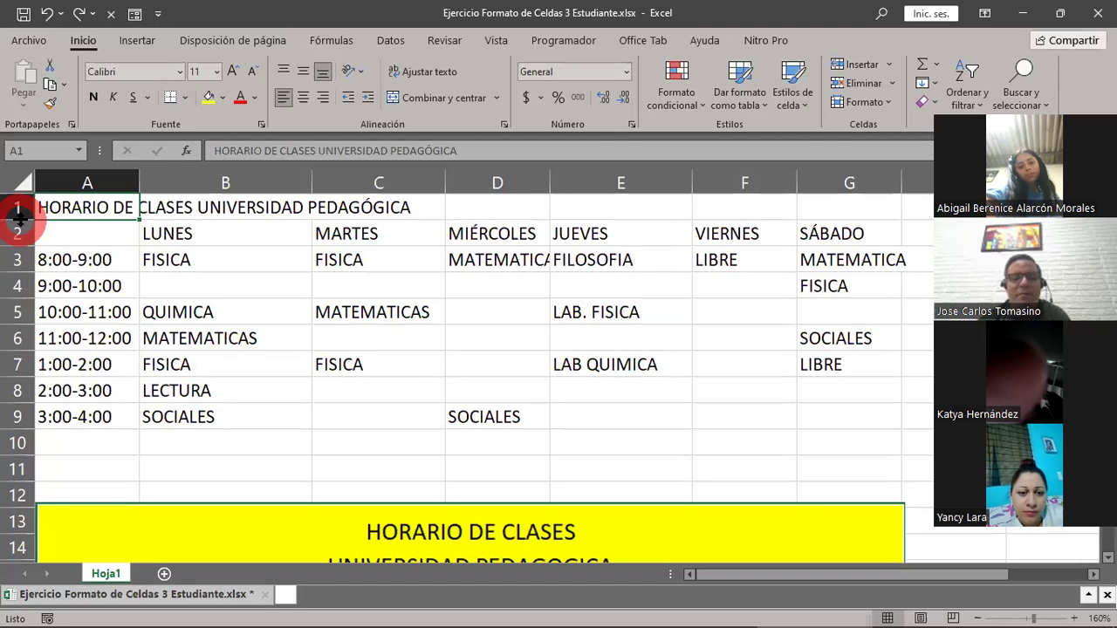
Step: Drag row 1 taller to a height of about 40.50 points
{"action": "left_click_drag", "start_coordinate": [19, 220], "coordinate": [11, 271]}
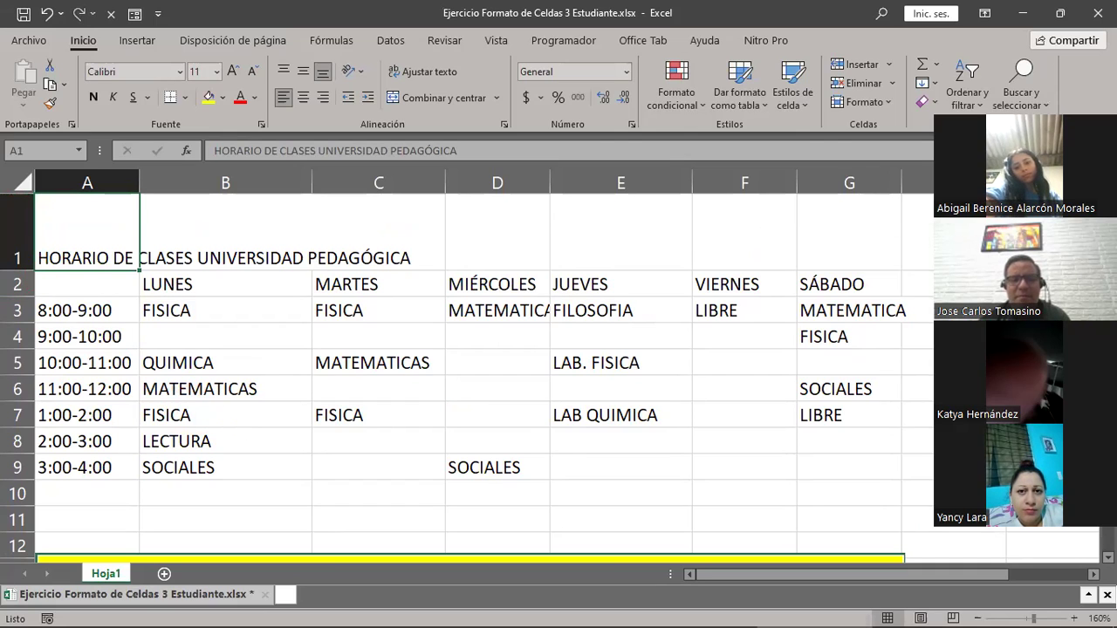
{"action": "left_click", "coordinate": [1045, 528]}
{"action": "left_click", "coordinate": [1044, 526]}
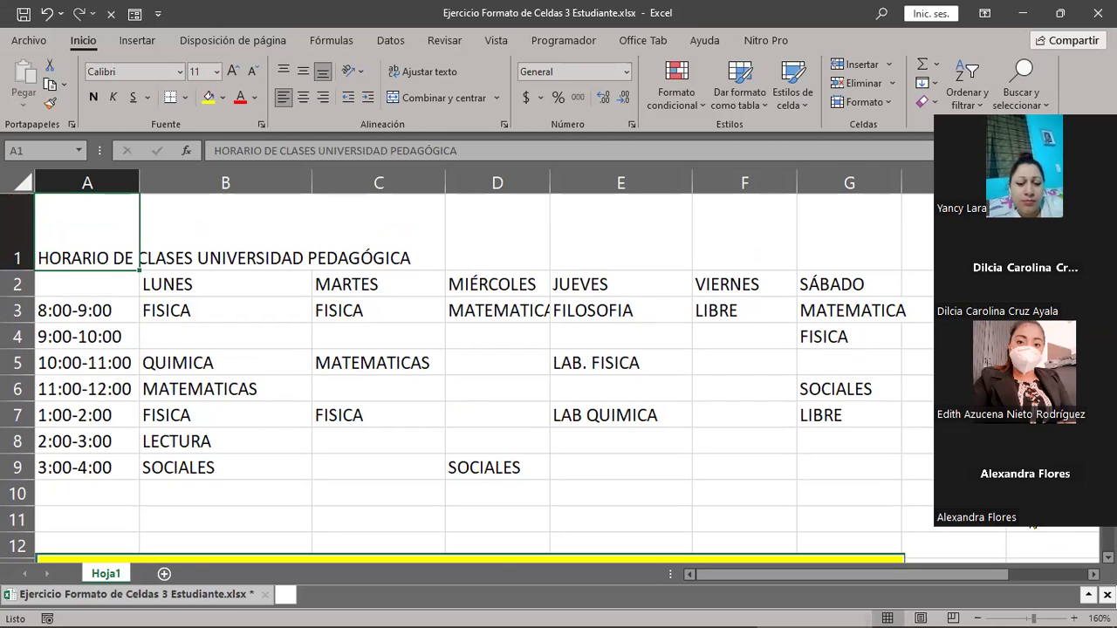
{"action": "left_click", "coordinate": [1044, 108]}
{"action": "left_click", "coordinate": [1044, 108]}
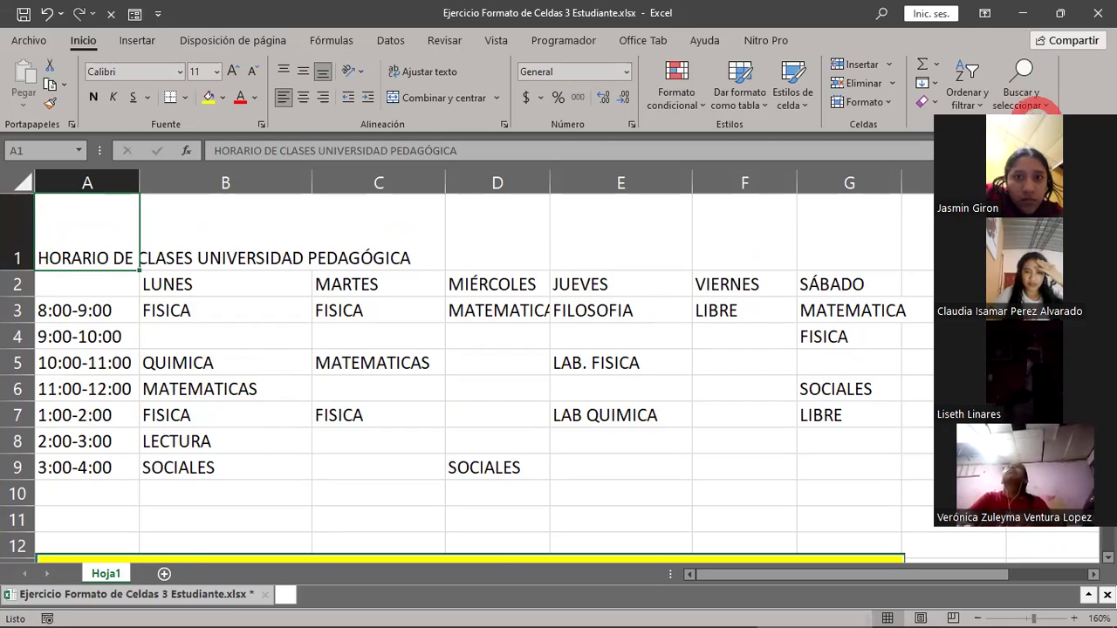
{"action": "left_click", "coordinate": [1044, 108]}
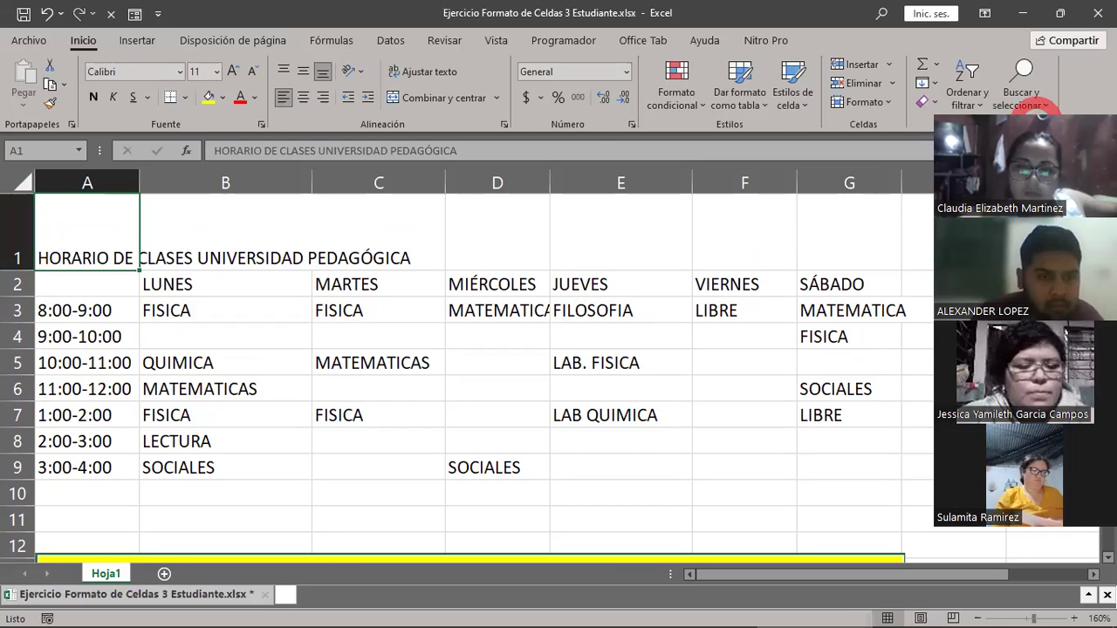
{"action": "left_click", "coordinate": [1044, 108]}
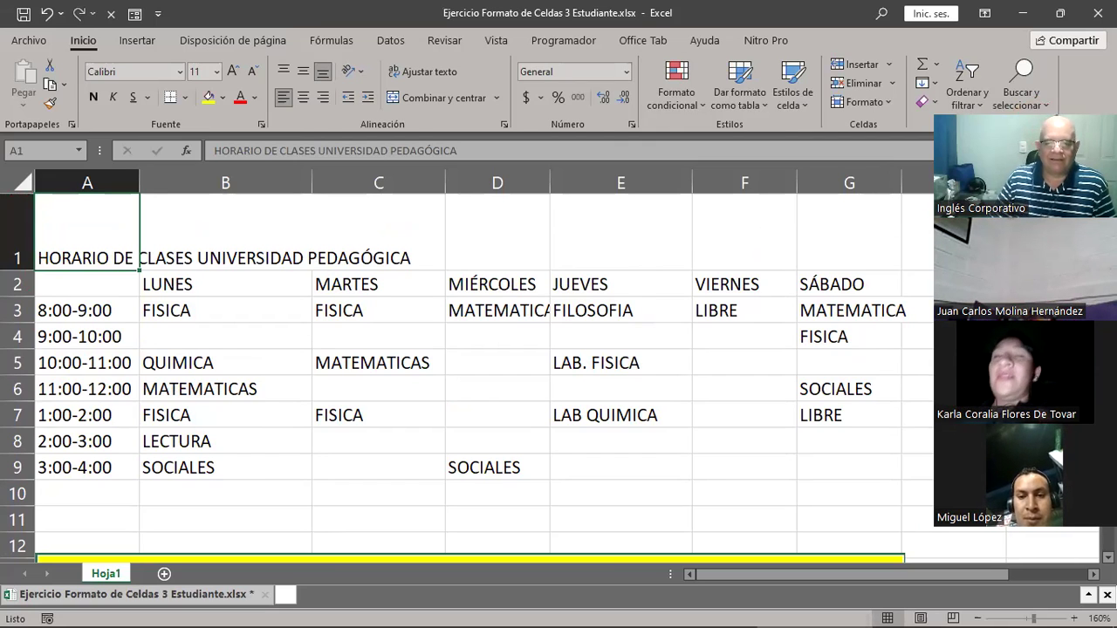
{"action": "left_click", "coordinate": [945, 544]}
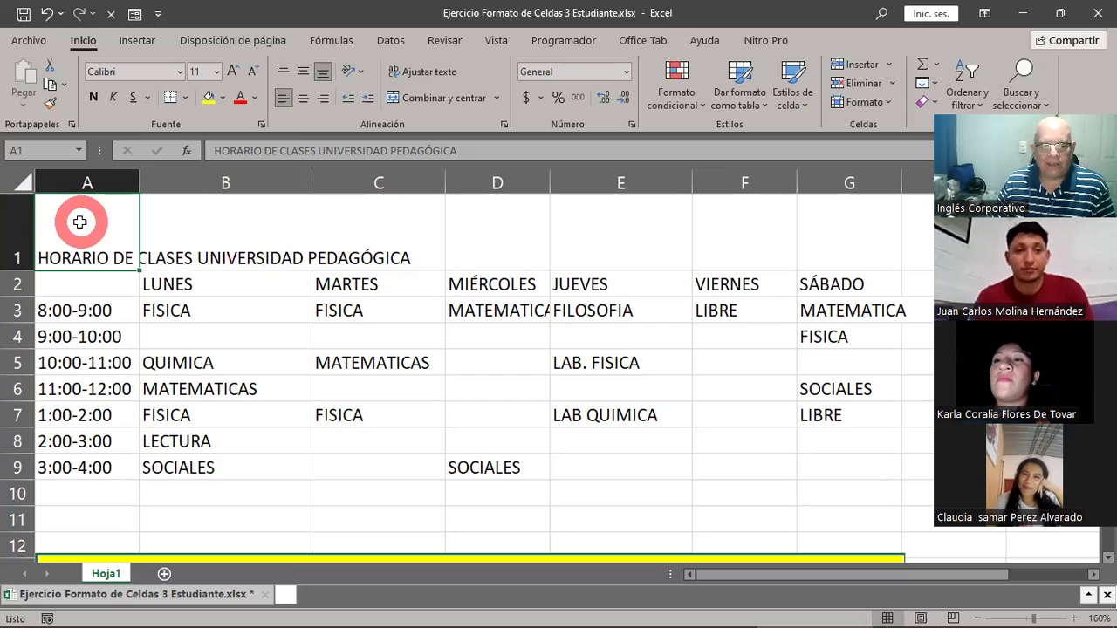
Step: Merge and centre the title HORARIO DE CLASES UNIVERSIDAD PEDAGÓGICA across A1:G1
{"action": "left_click_drag", "start_coordinate": [80, 222], "coordinate": [851, 227]}
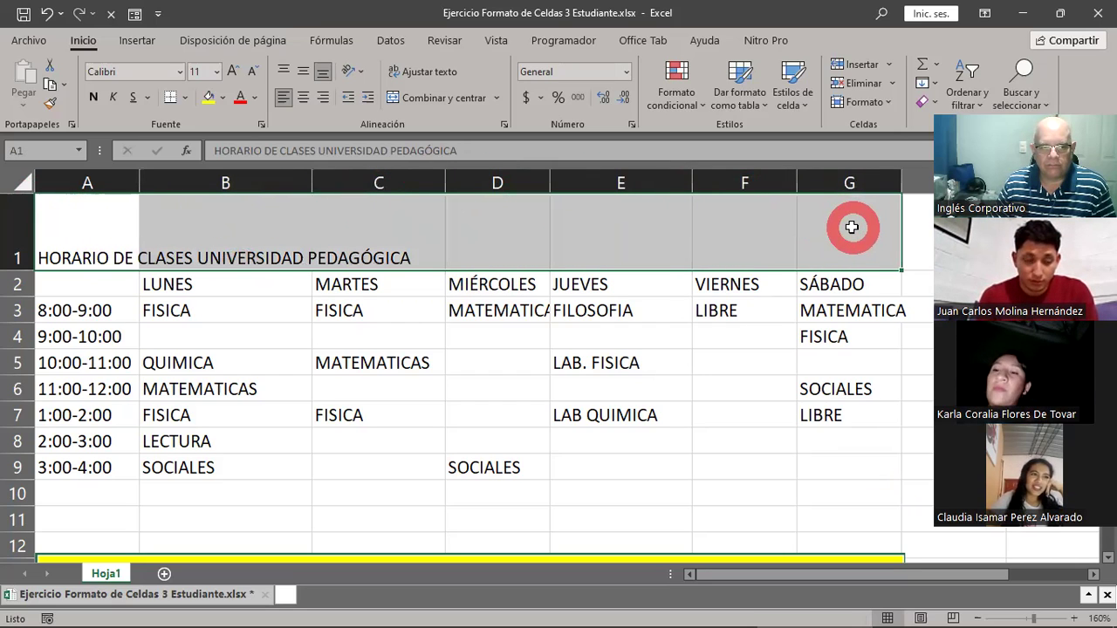
{"action": "mouse_move", "coordinate": [116, 232]}
{"action": "left_mouse_down"}
{"action": "mouse_move", "coordinate": [855, 284]}
{"action": "mouse_move", "coordinate": [850, 254]}
{"action": "left_mouse_up"}
{"action": "mouse_move", "coordinate": [62, 215]}
{"action": "left_mouse_down"}
{"action": "mouse_move", "coordinate": [593, 212]}
{"action": "mouse_move", "coordinate": [874, 230]}
{"action": "left_mouse_up"}
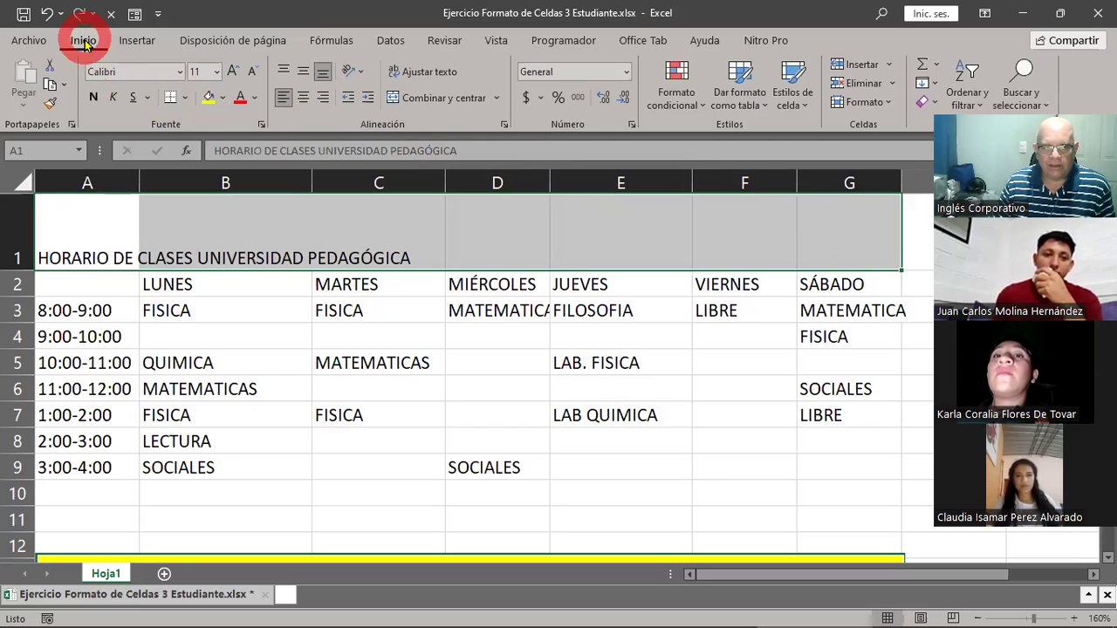
{"action": "left_click", "coordinate": [531, 119]}
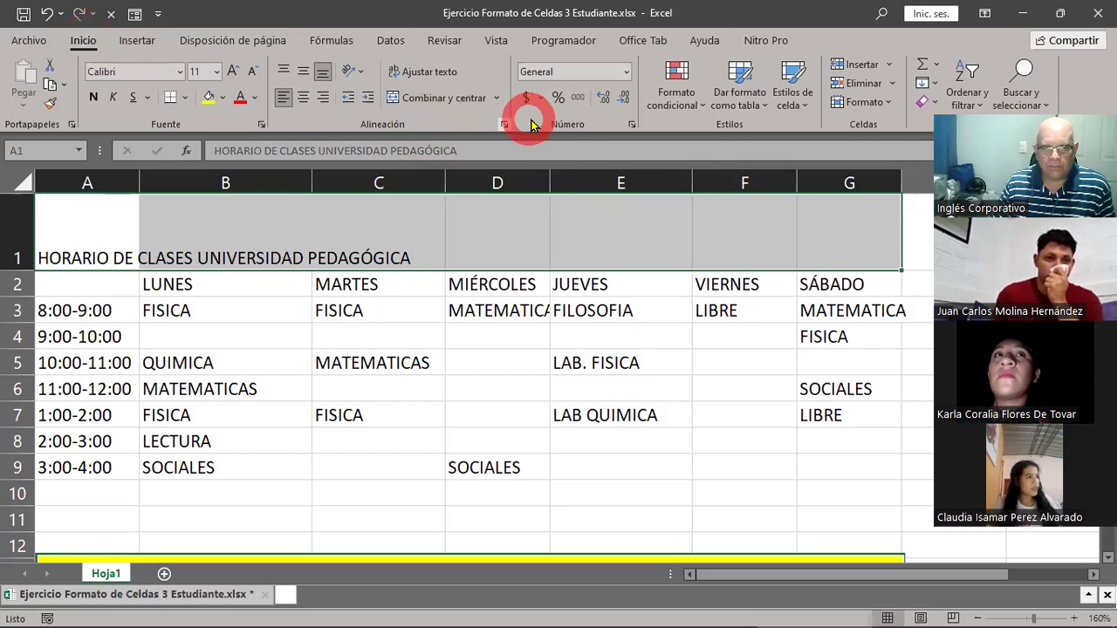
{"action": "left_click", "coordinate": [421, 101]}
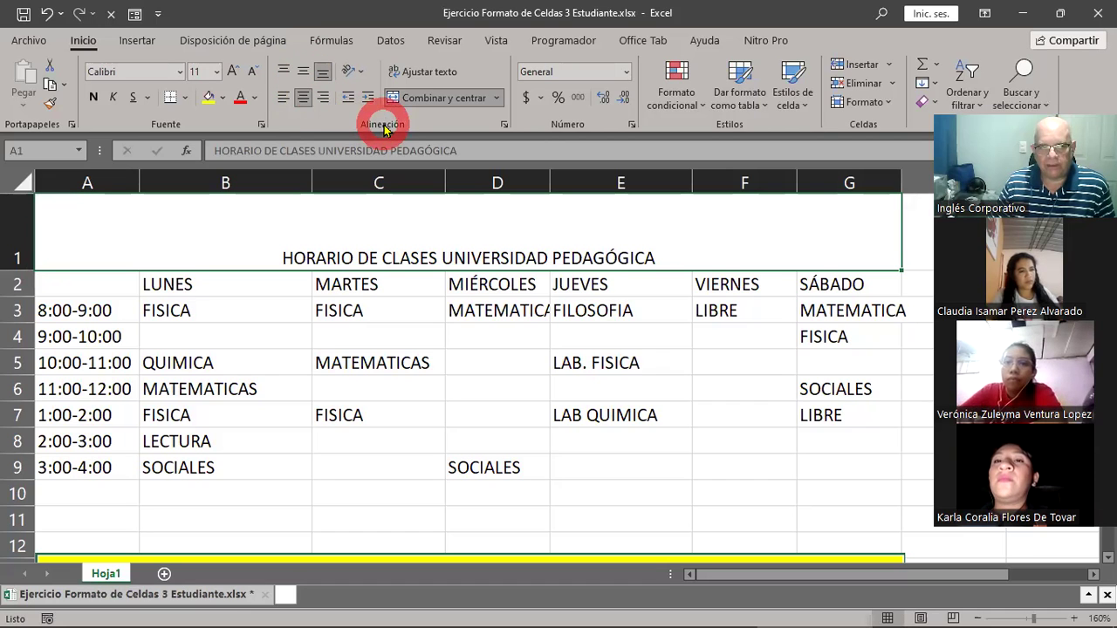
Step: Align the merged title to the vertical middle of the tall row 1
{"action": "left_click", "coordinate": [303, 74]}
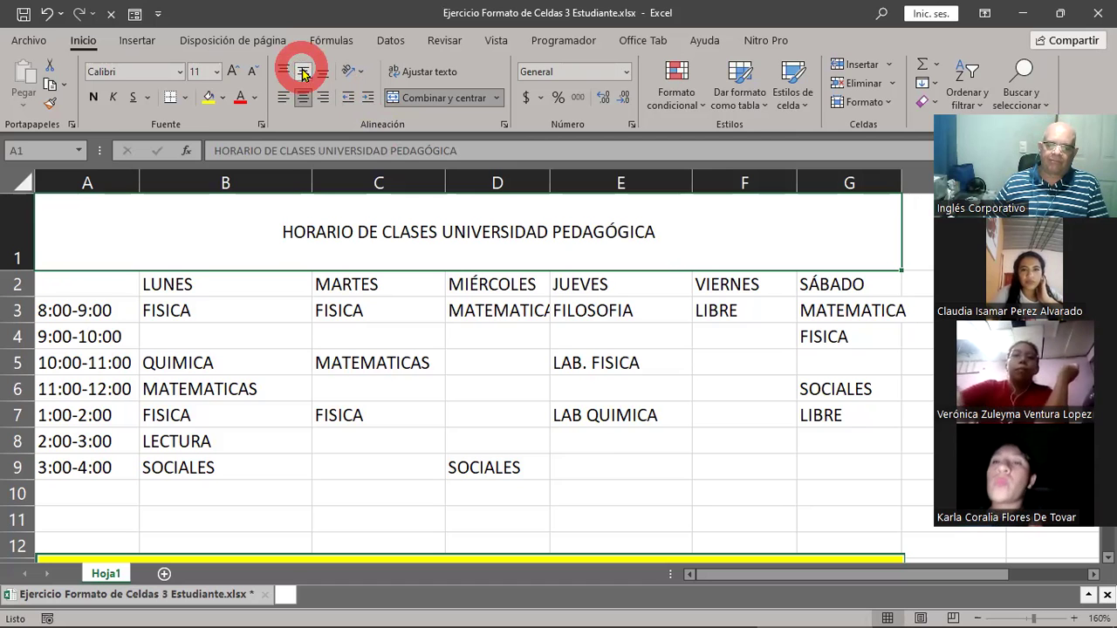
{"action": "left_click", "coordinate": [519, 197]}
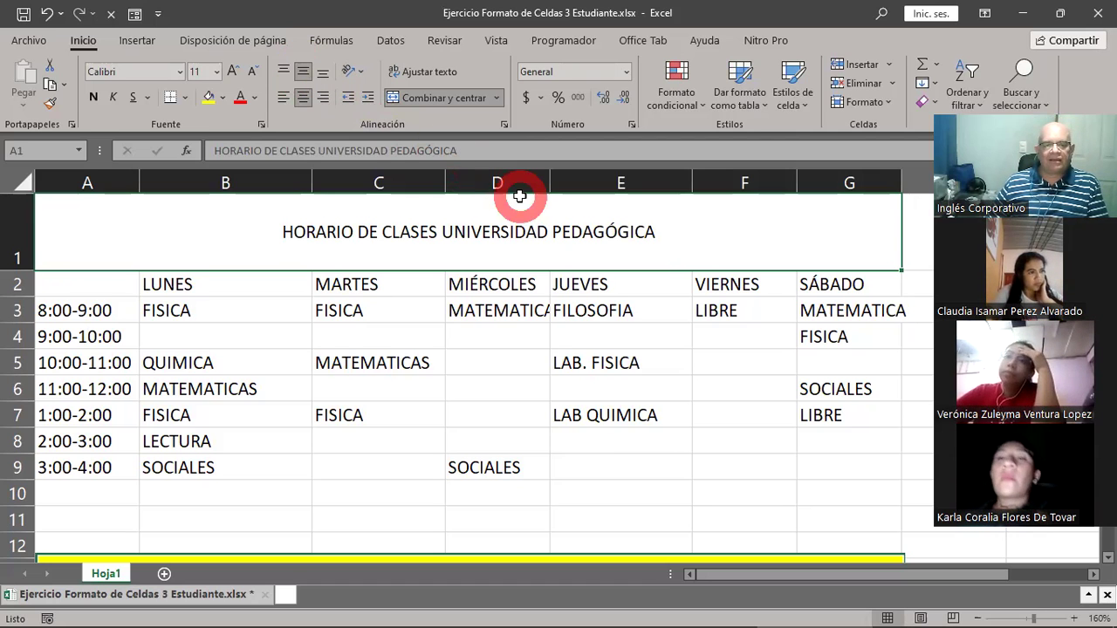
{"action": "scroll", "coordinate": [519, 196], "scroll_direction": "down", "scroll_amount": 3}
{"action": "scroll", "coordinate": [511, 199], "scroll_direction": "up", "scroll_amount": 1}
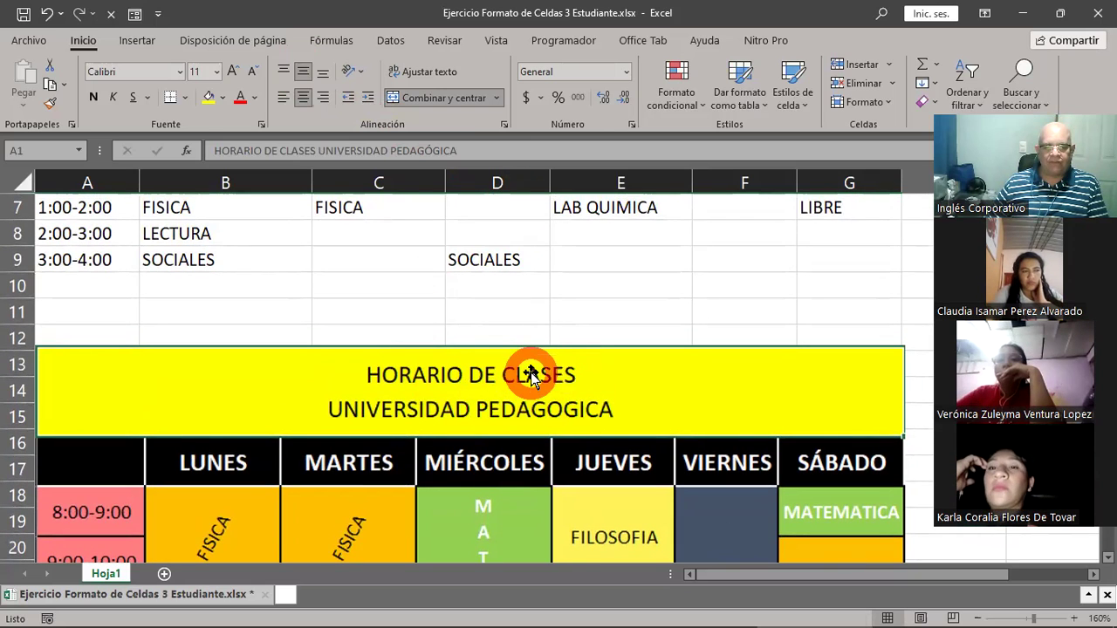
{"action": "scroll", "coordinate": [530, 372], "scroll_direction": "up", "scroll_amount": 2}
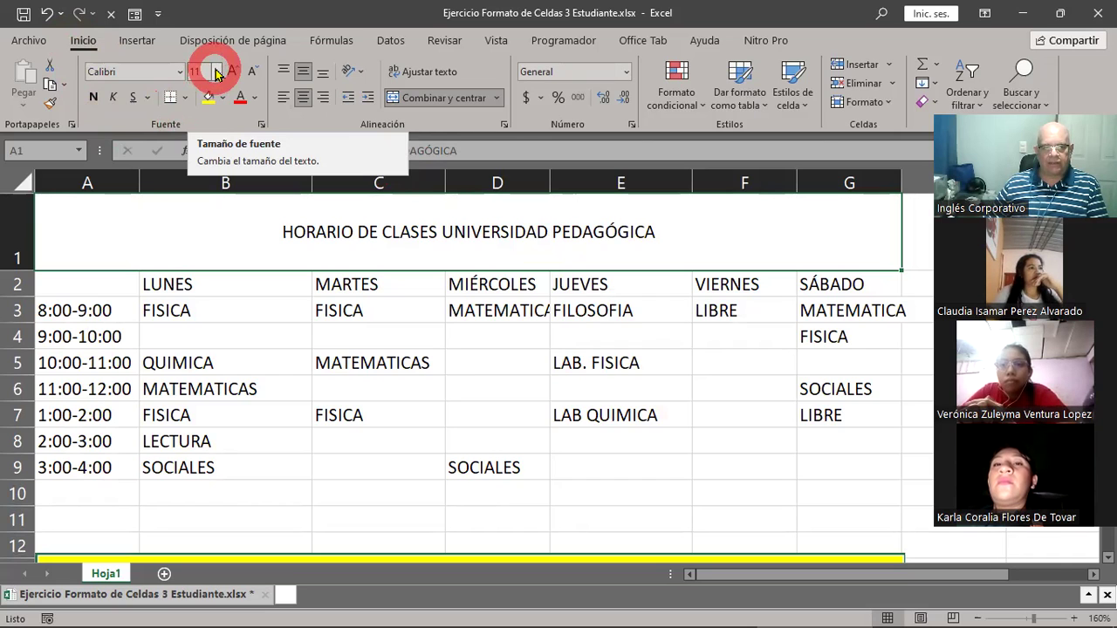
Step: Change the merged title's font size to 12, then enter 13 as its size
{"action": "left_click", "coordinate": [218, 73]}
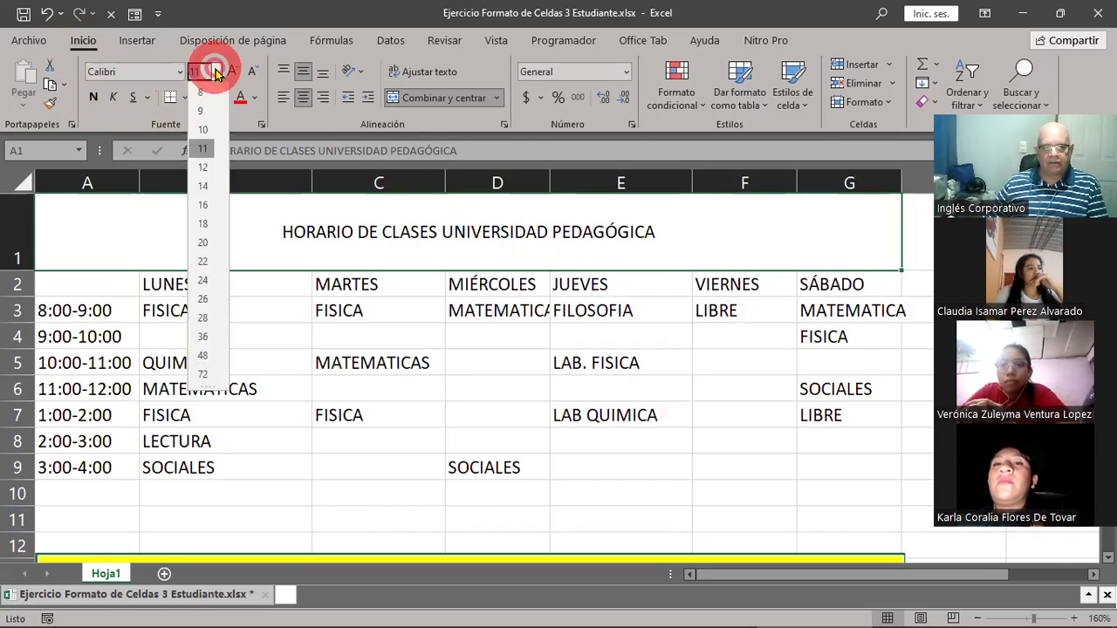
{"action": "left_click", "coordinate": [202, 168]}
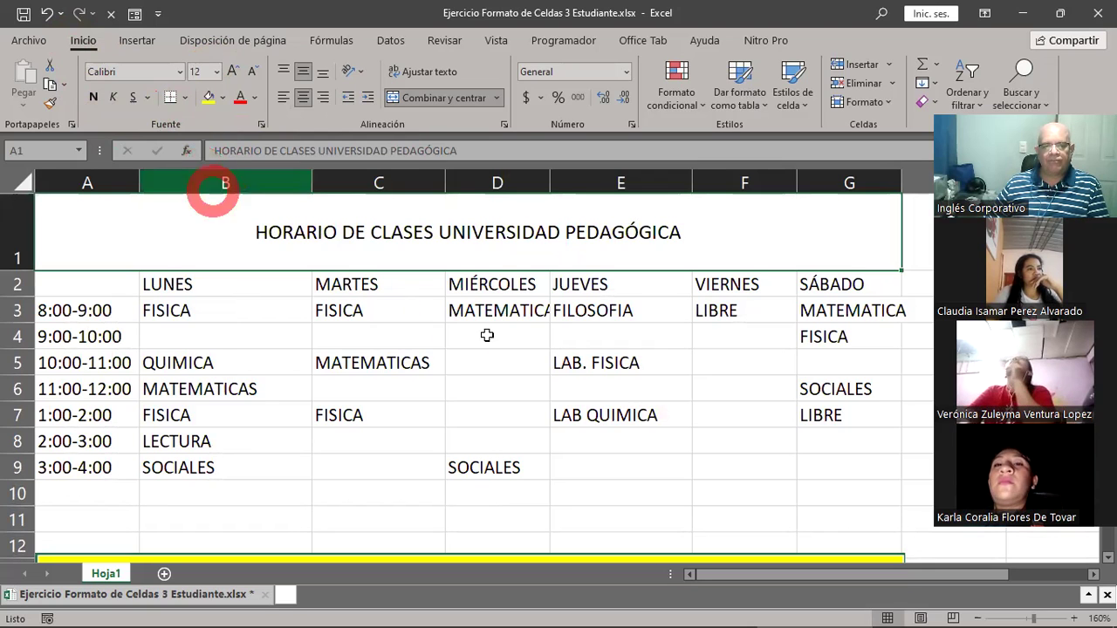
{"action": "scroll", "coordinate": [530, 356], "scroll_direction": "down", "scroll_amount": 3}
{"action": "scroll", "coordinate": [534, 356], "scroll_direction": "up", "scroll_amount": 3}
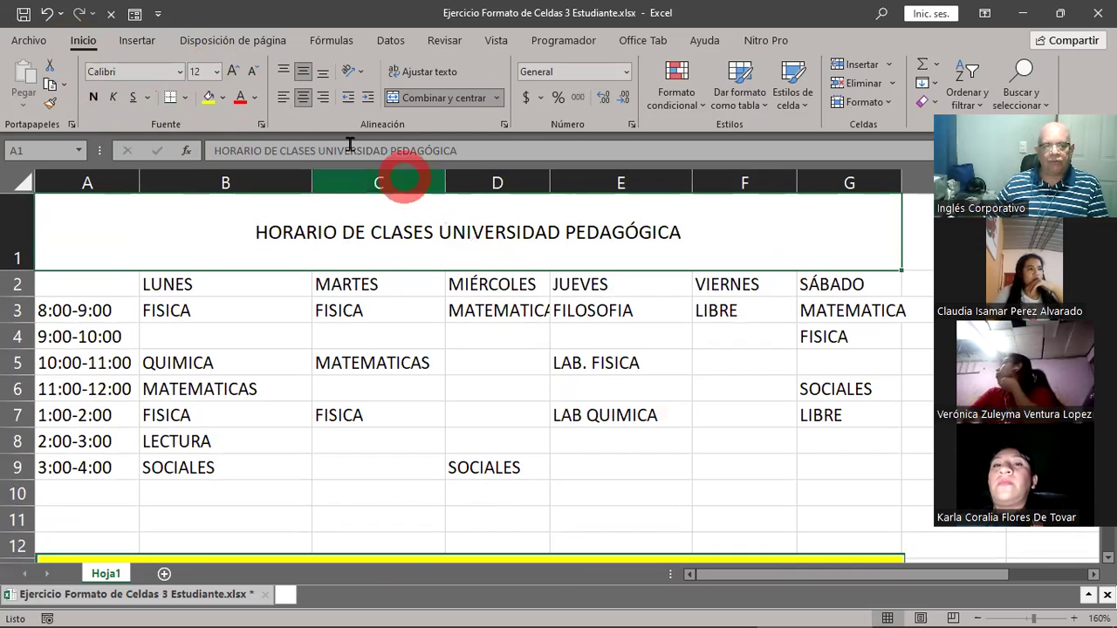
{"action": "left_click", "coordinate": [218, 72]}
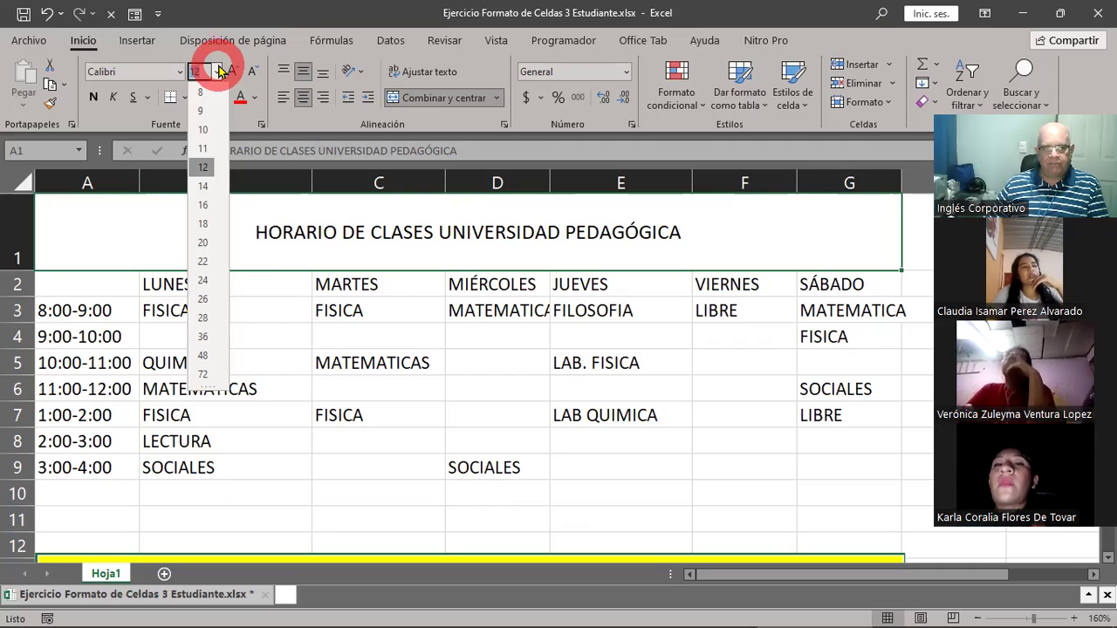
{"action": "left_click", "coordinate": [196, 76]}
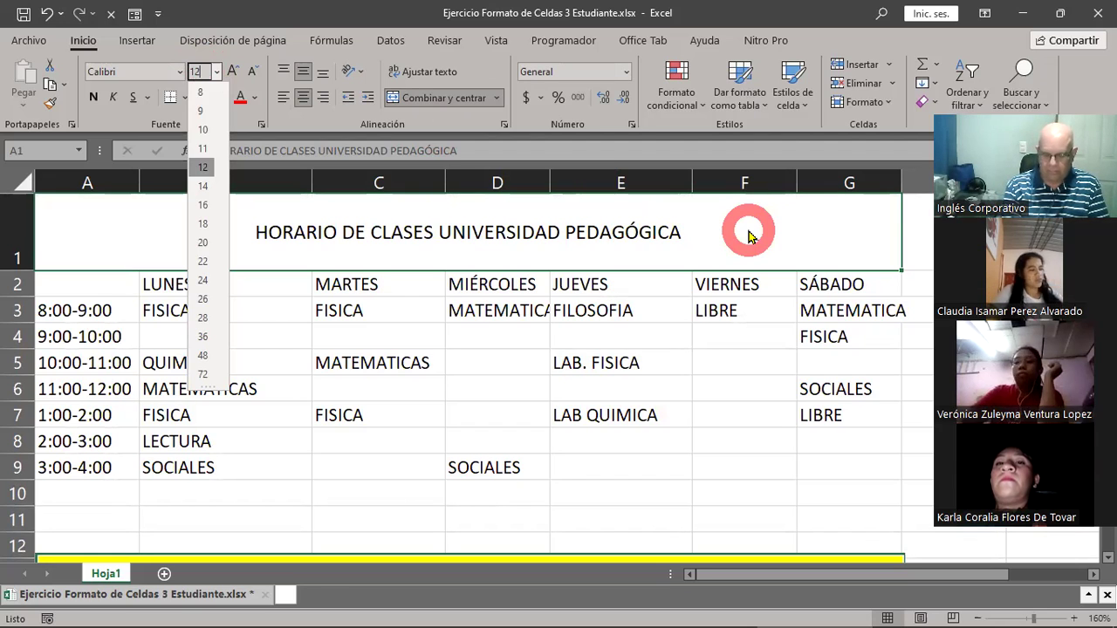
{"action": "key", "text": "BackSpace"}
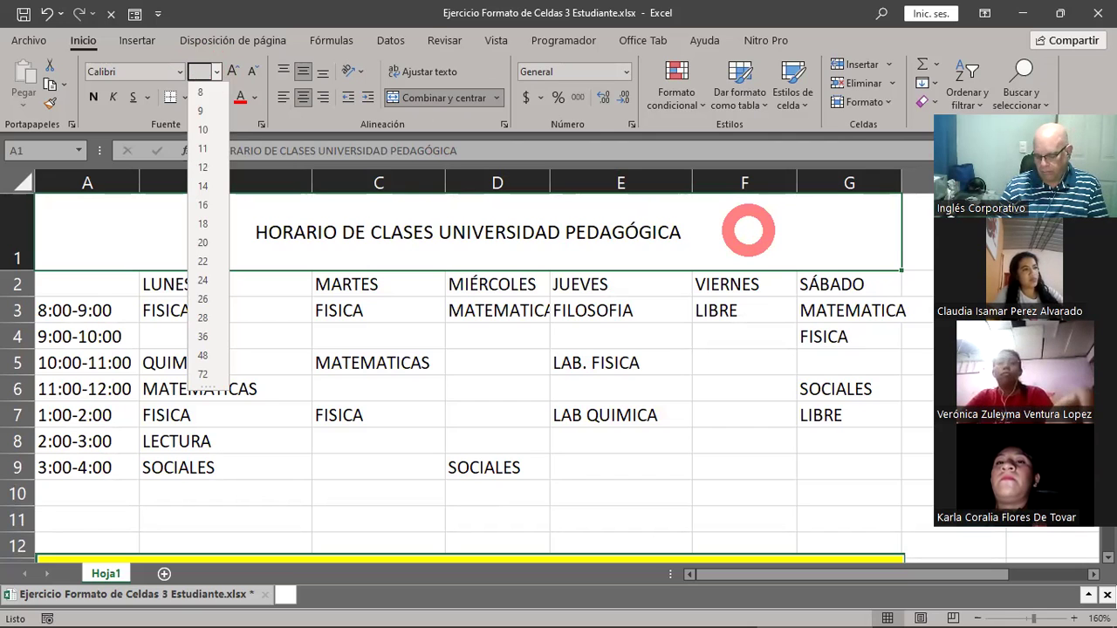
{"action": "type", "text": "13"}
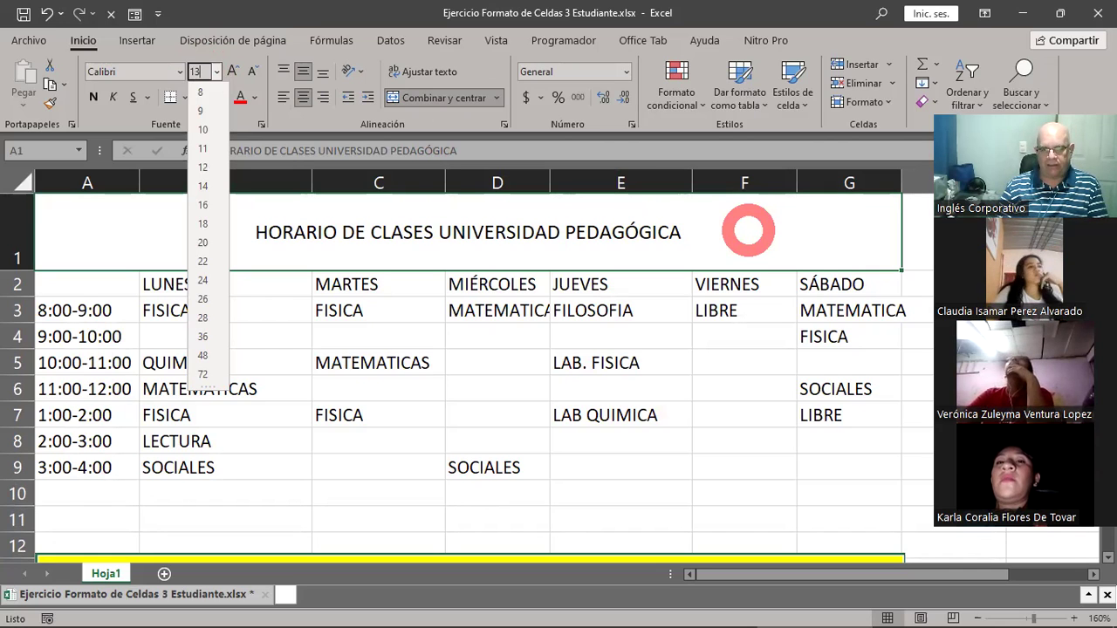
{"action": "key", "text": "Return"}
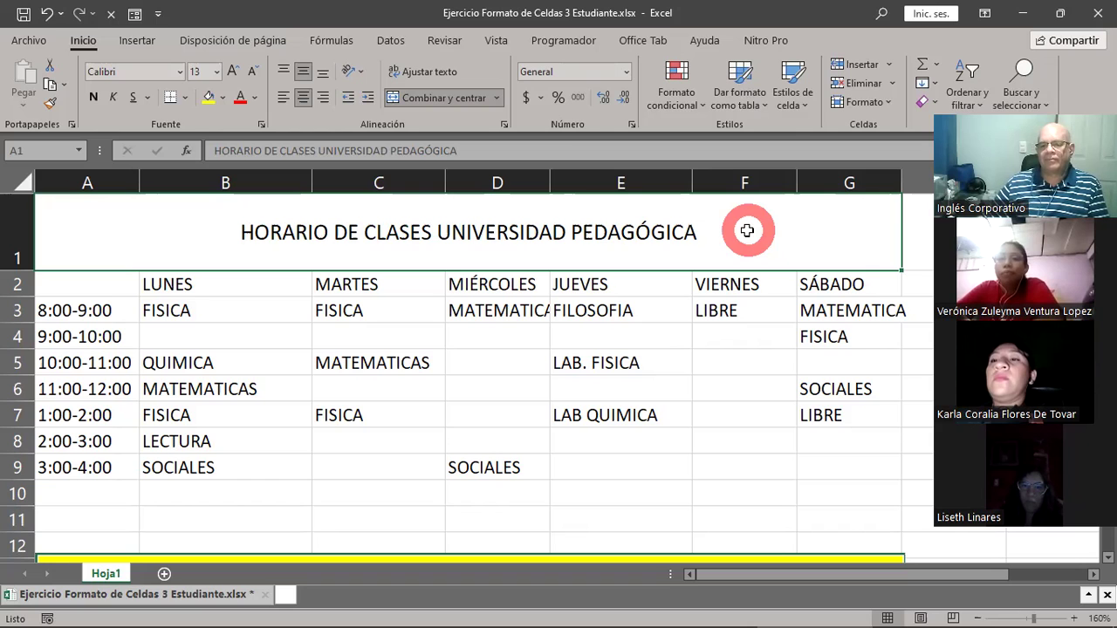
{"action": "scroll", "coordinate": [711, 340], "scroll_direction": "down", "scroll_amount": 2}
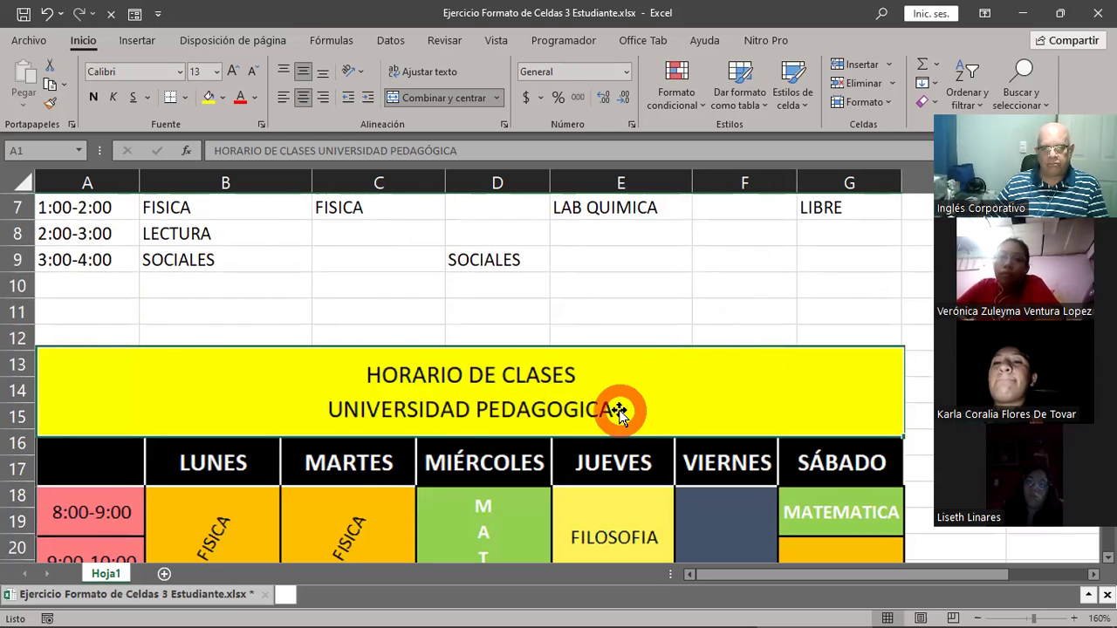
{"action": "scroll", "coordinate": [618, 414], "scroll_direction": "up", "scroll_amount": 2}
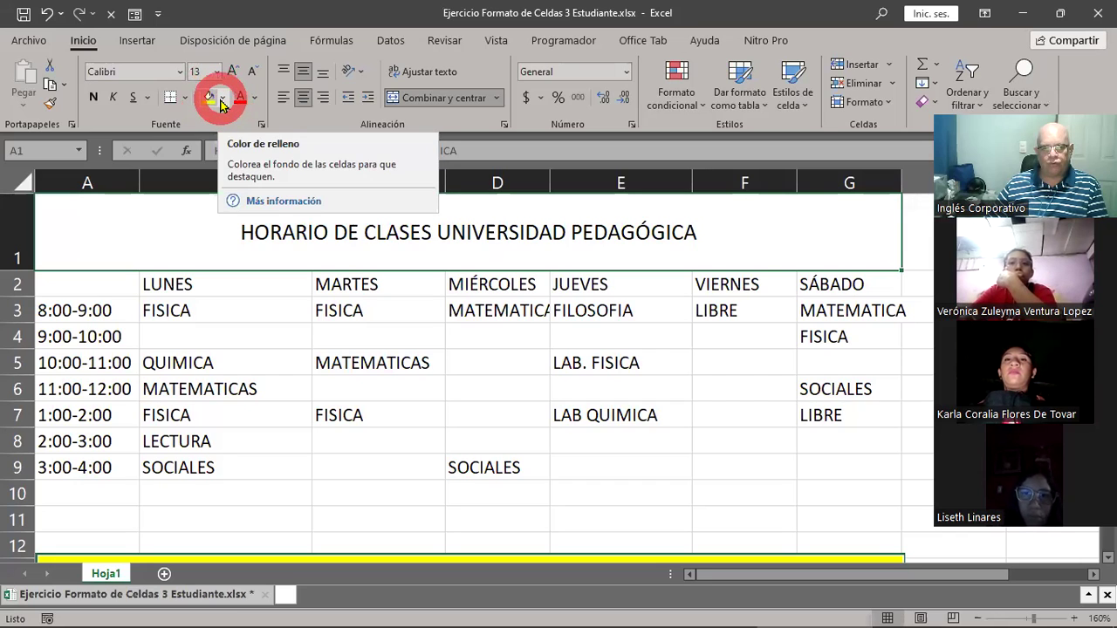
Step: Give the merged title cell A1:G1 a yellow (Amarillo) fill from Standard Colors
{"action": "left_click", "coordinate": [220, 104]}
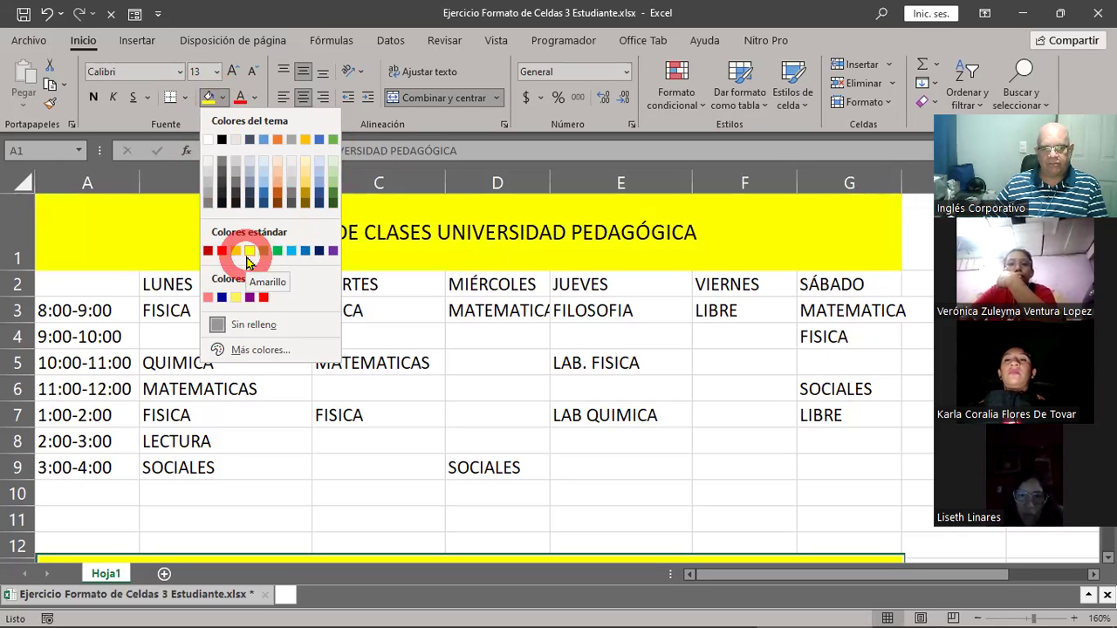
{"action": "left_click", "coordinate": [249, 252]}
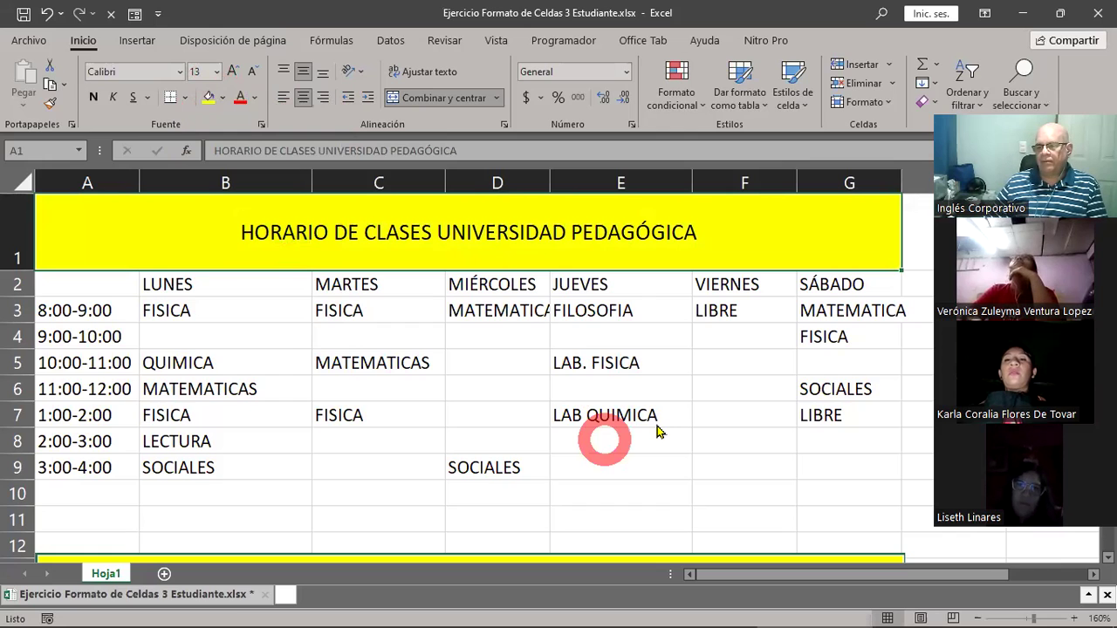
{"action": "left_click", "coordinate": [1046, 531]}
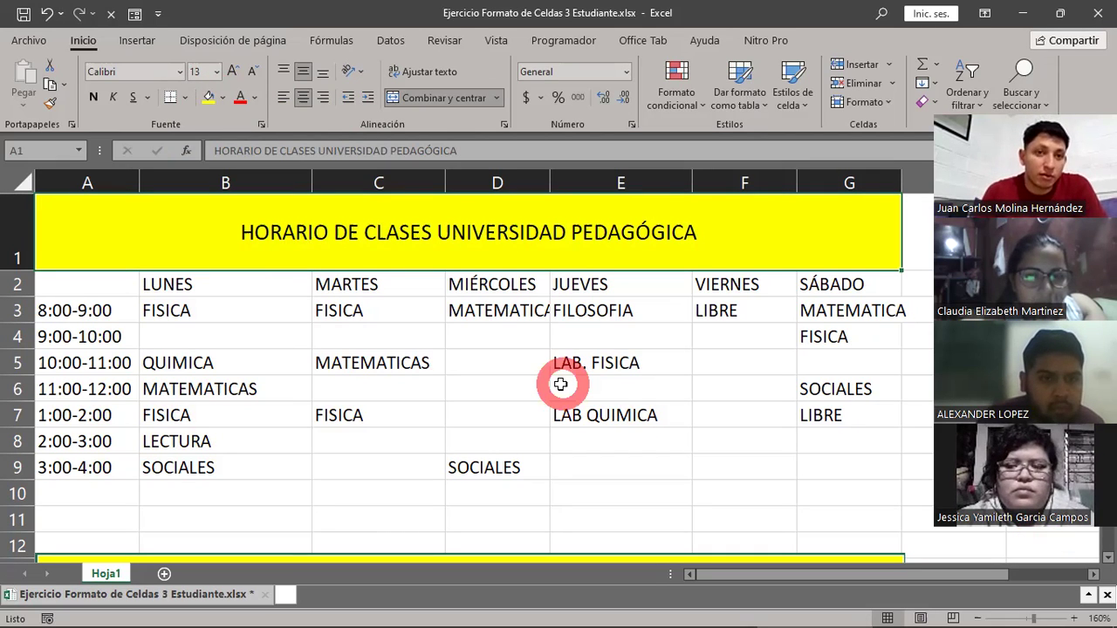
{"action": "scroll", "coordinate": [560, 383], "scroll_direction": "down", "scroll_amount": 1}
{"action": "scroll", "coordinate": [560, 384], "scroll_direction": "down", "scroll_amount": 1}
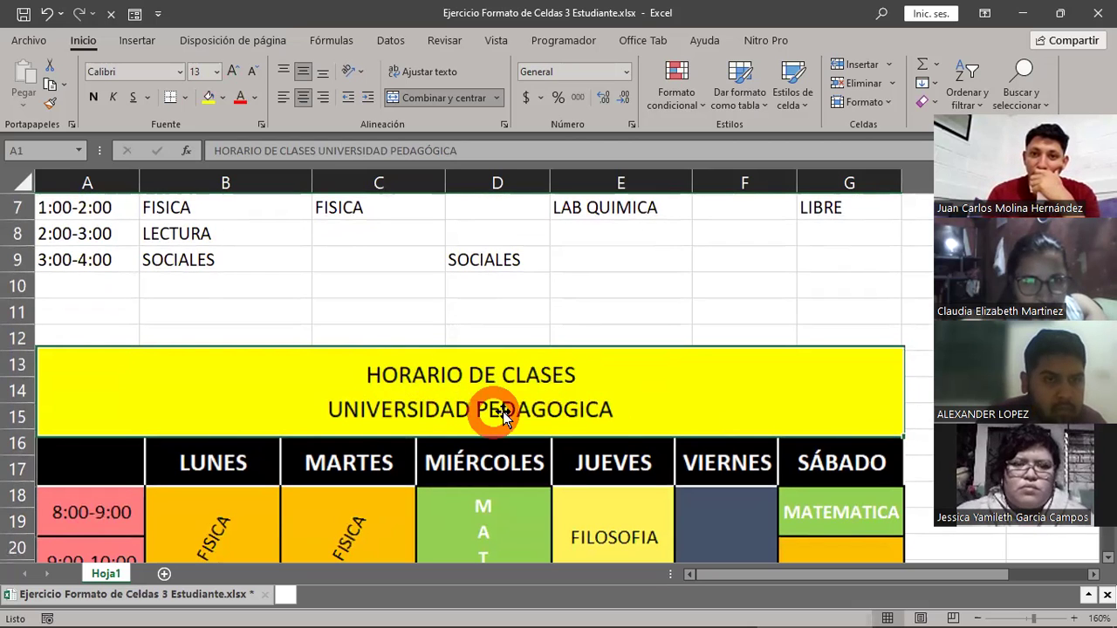
{"action": "scroll", "coordinate": [652, 422], "scroll_direction": "up", "scroll_amount": 2}
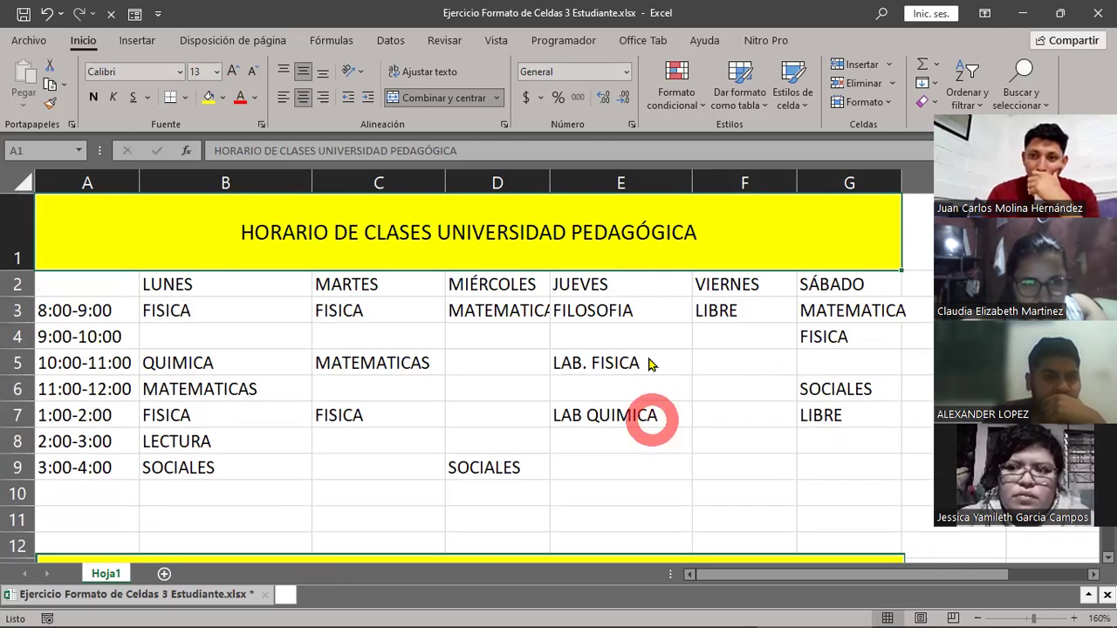
{"action": "left_click", "coordinate": [466, 252]}
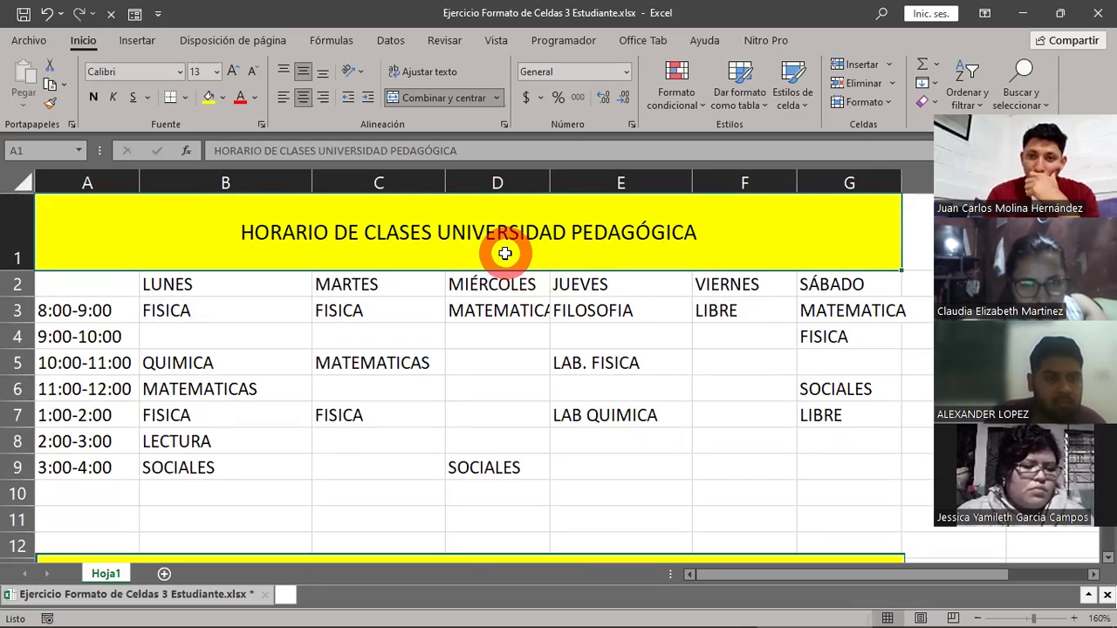
{"action": "double_click", "coordinate": [464, 231]}
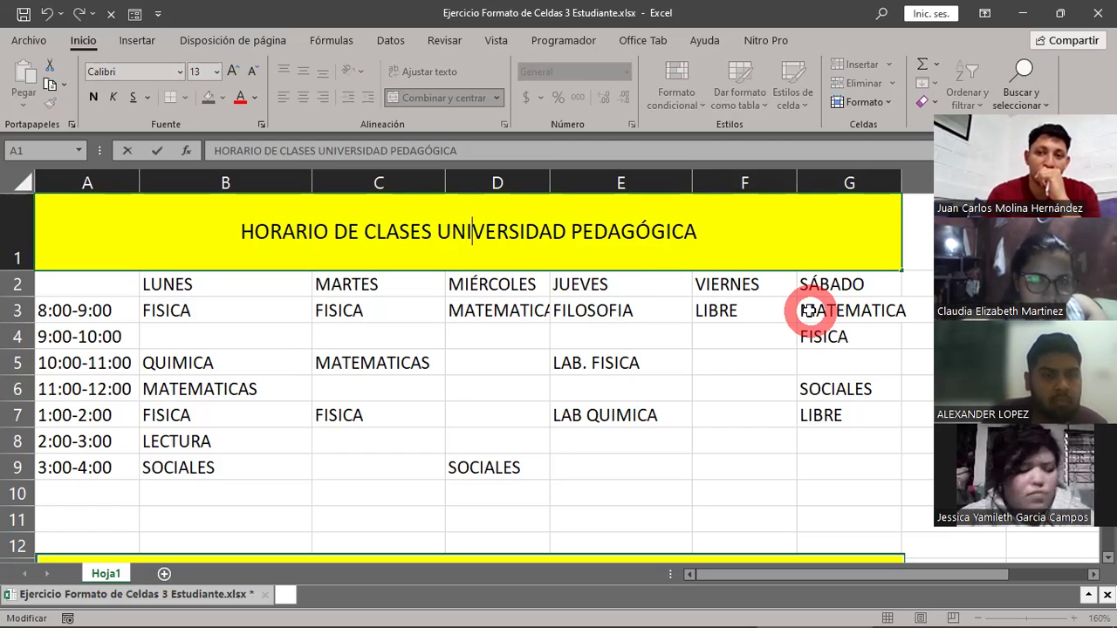
{"action": "key", "text": "Right"}
{"action": "key", "text": "Right"}
{"action": "key", "text": "Right"}
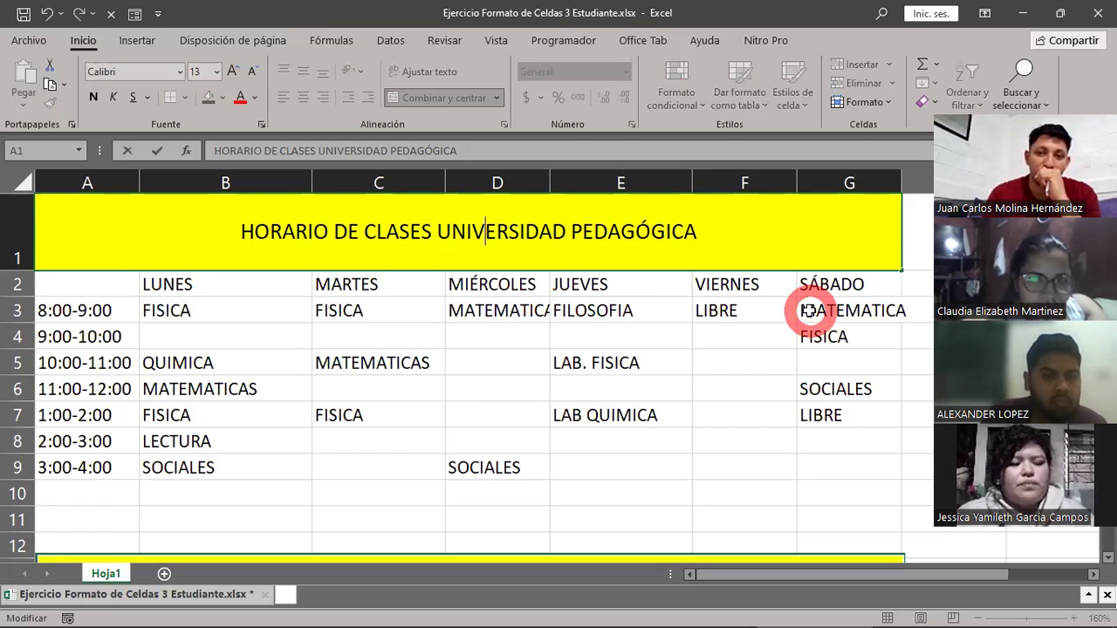
{"action": "key", "text": "Right"}
{"action": "key", "text": "Right"}
{"action": "key", "text": "Right"}
{"action": "key", "text": "Right"}
{"action": "key", "text": "Right"}
{"action": "key", "text": "Left"}
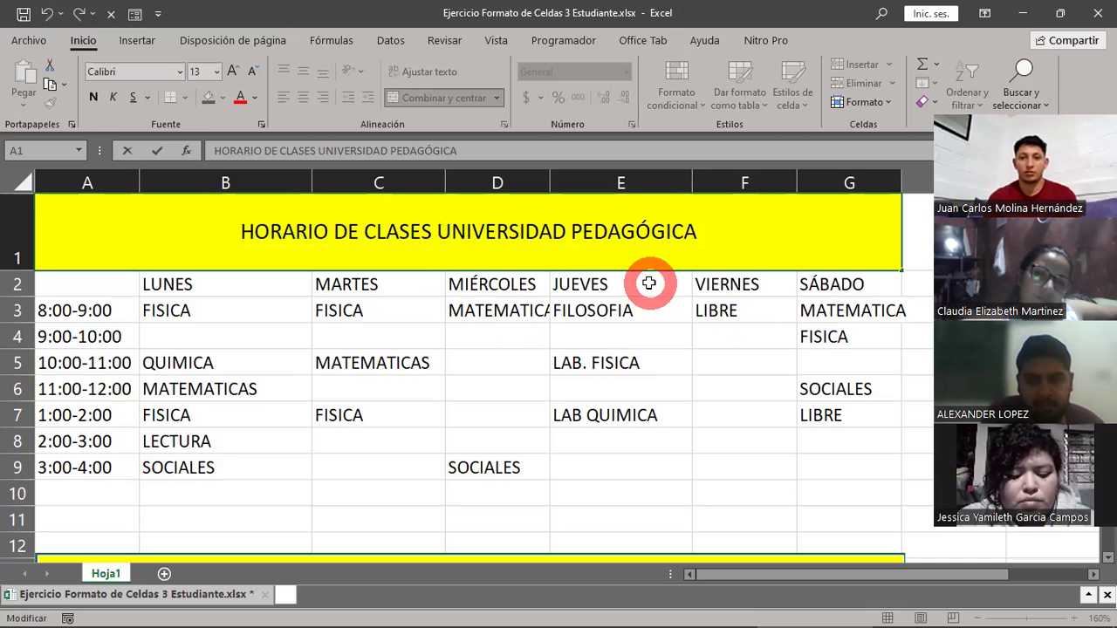
{"action": "scroll", "coordinate": [649, 282], "scroll_direction": "down", "scroll_amount": 1}
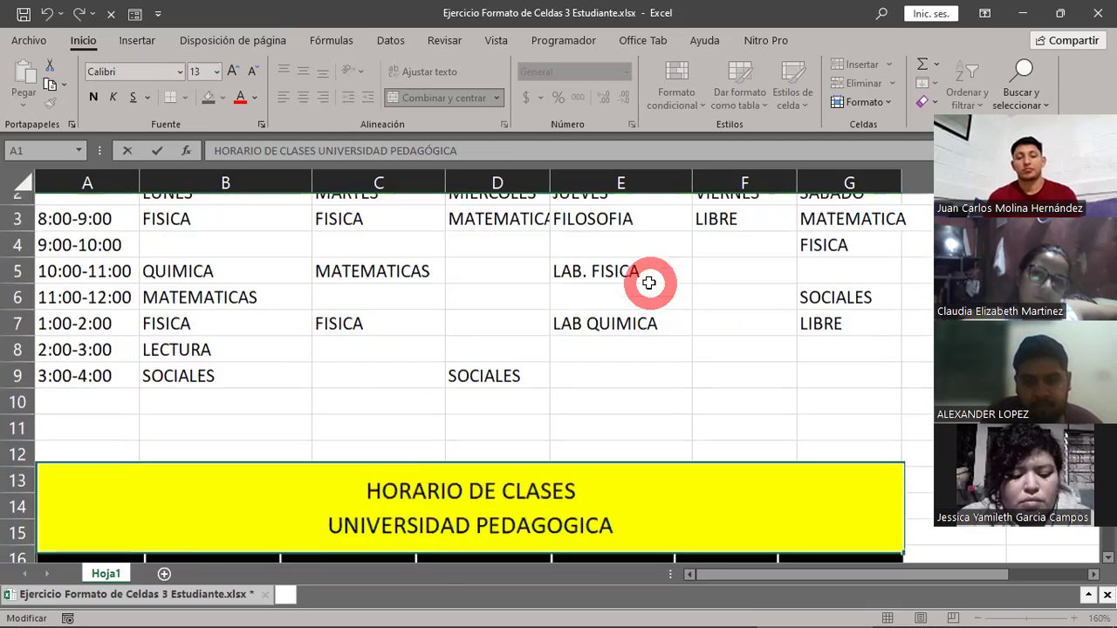
{"action": "scroll", "coordinate": [649, 283], "scroll_direction": "down", "scroll_amount": 2}
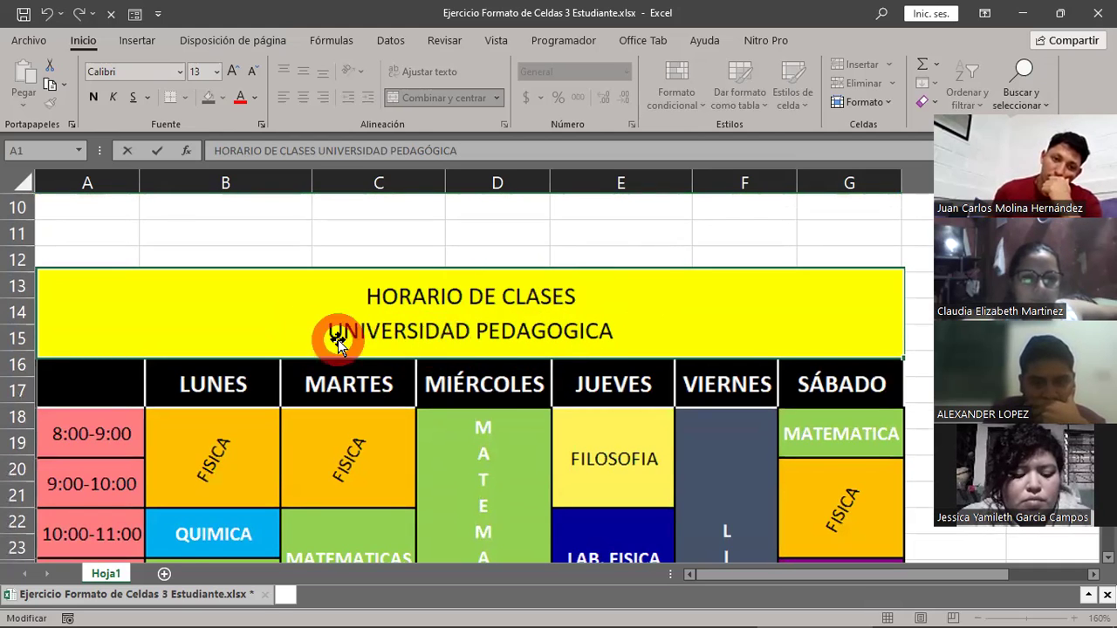
{"action": "scroll", "coordinate": [567, 394], "scroll_direction": "up", "scroll_amount": 1}
{"action": "scroll", "coordinate": [567, 394], "scroll_direction": "up", "scroll_amount": 3}
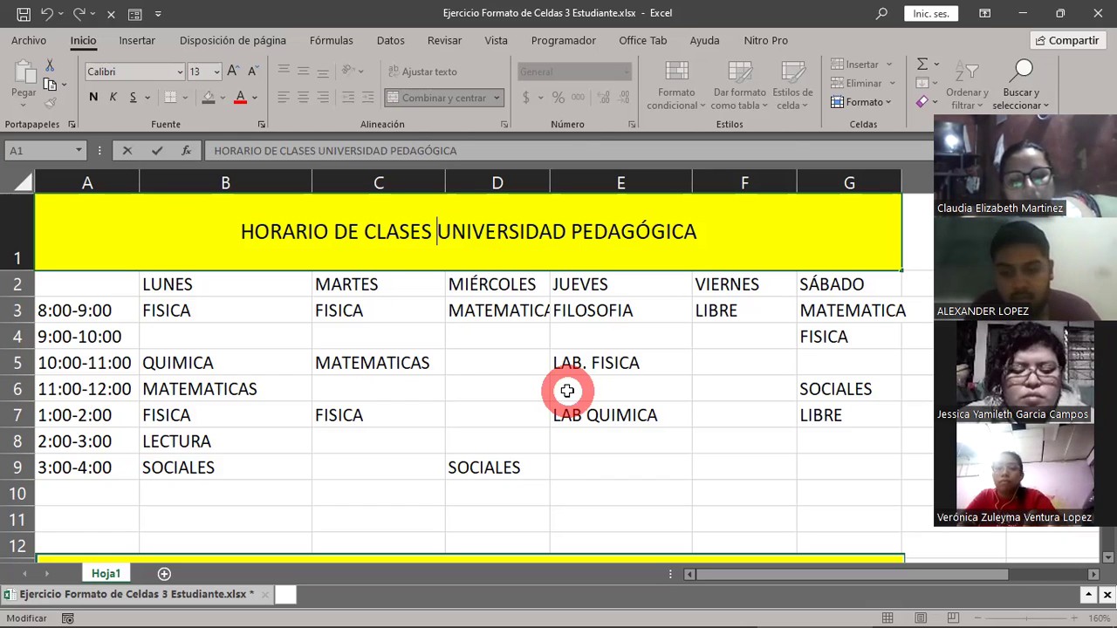
Step: Split the title into HORARIO DE CLASES above UNIVERSIDAD PEDAGÓGICA with Alt+Enter
{"action": "key", "text": "alt+Return"}
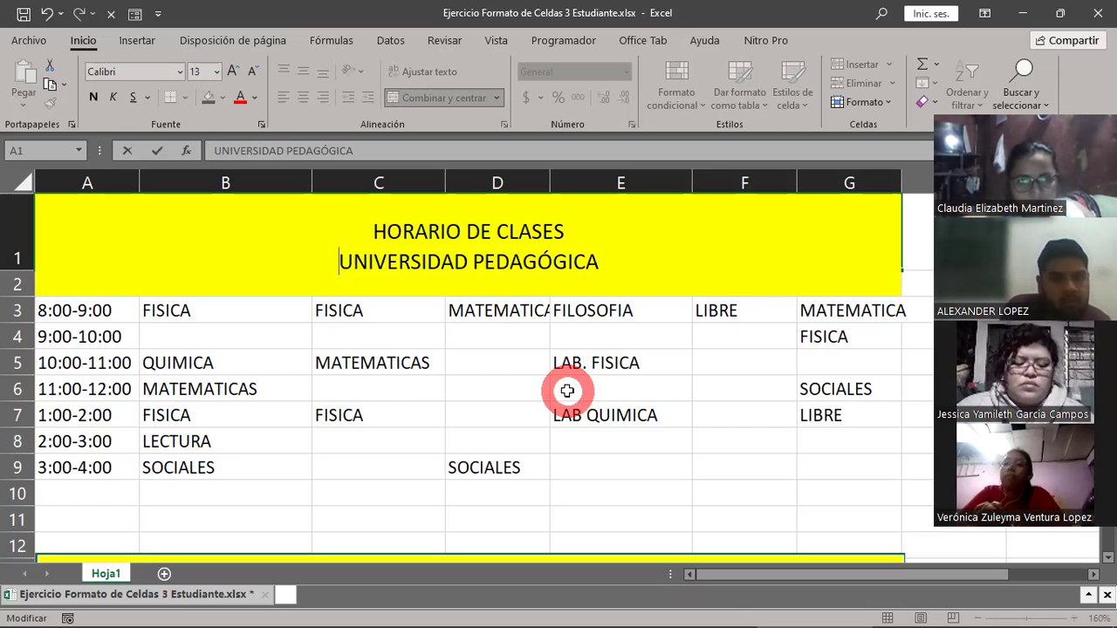
{"action": "key", "text": "Return"}
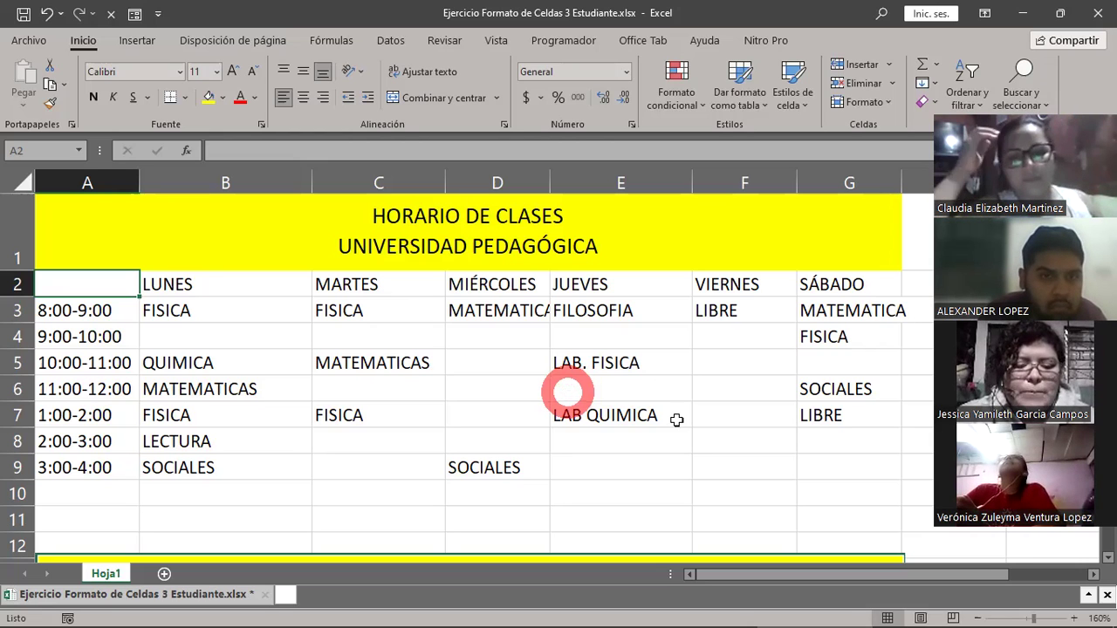
Step: Check the reference timetable below, then select the schedule from A1 down to row 7
{"action": "scroll", "coordinate": [676, 420], "scroll_direction": "down", "scroll_amount": 2}
{"action": "scroll", "coordinate": [725, 443], "scroll_direction": "down", "scroll_amount": 3}
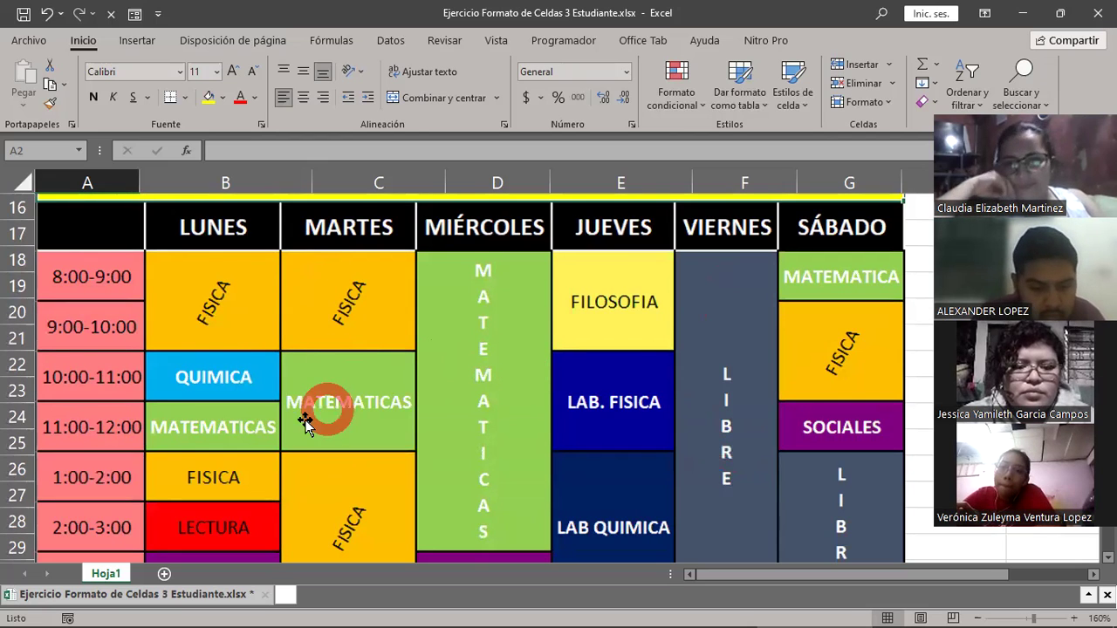
{"action": "scroll", "coordinate": [404, 450], "scroll_direction": "up", "scroll_amount": 5}
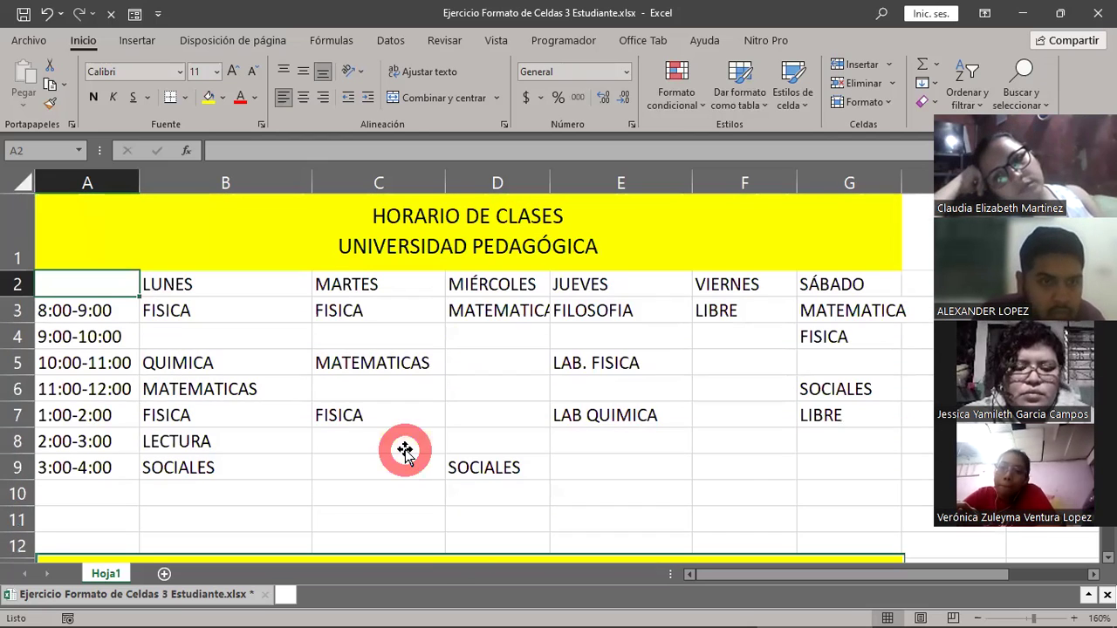
{"action": "scroll", "coordinate": [404, 450], "scroll_direction": "down", "scroll_amount": 4}
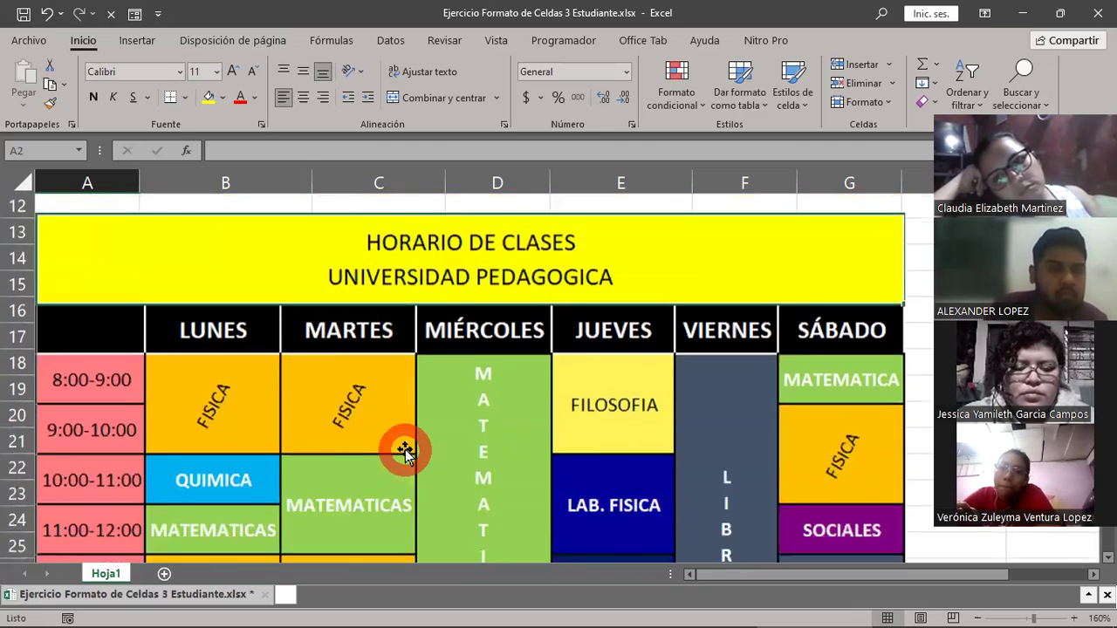
{"action": "scroll", "coordinate": [404, 450], "scroll_direction": "down", "scroll_amount": 1}
{"action": "scroll", "coordinate": [404, 450], "scroll_direction": "down", "scroll_amount": 2}
{"action": "scroll", "coordinate": [404, 450], "scroll_direction": "down", "scroll_amount": 1}
{"action": "scroll", "coordinate": [404, 450], "scroll_direction": "up", "scroll_amount": 3}
{"action": "scroll", "coordinate": [404, 450], "scroll_direction": "up", "scroll_amount": 2}
{"action": "scroll", "coordinate": [404, 450], "scroll_direction": "up", "scroll_amount": 3}
{"action": "left_click_drag", "start_coordinate": [160, 205], "coordinate": [170, 468]}
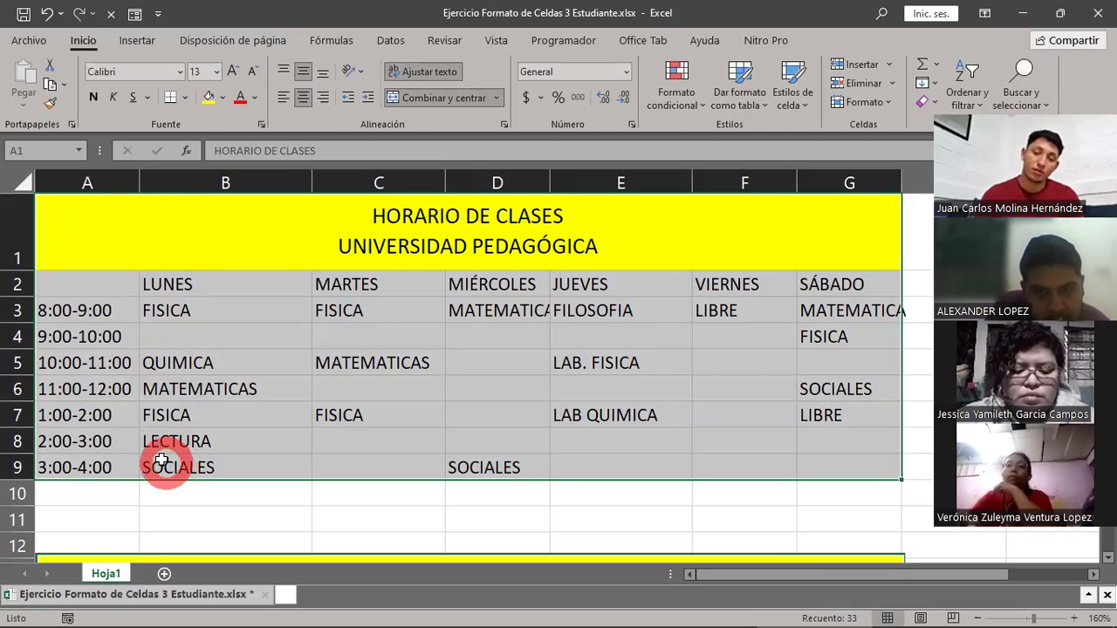
Step: Show the Bordes dropdown list on Inicio for the selected A1:G9 schedule
{"action": "left_click", "coordinate": [84, 44]}
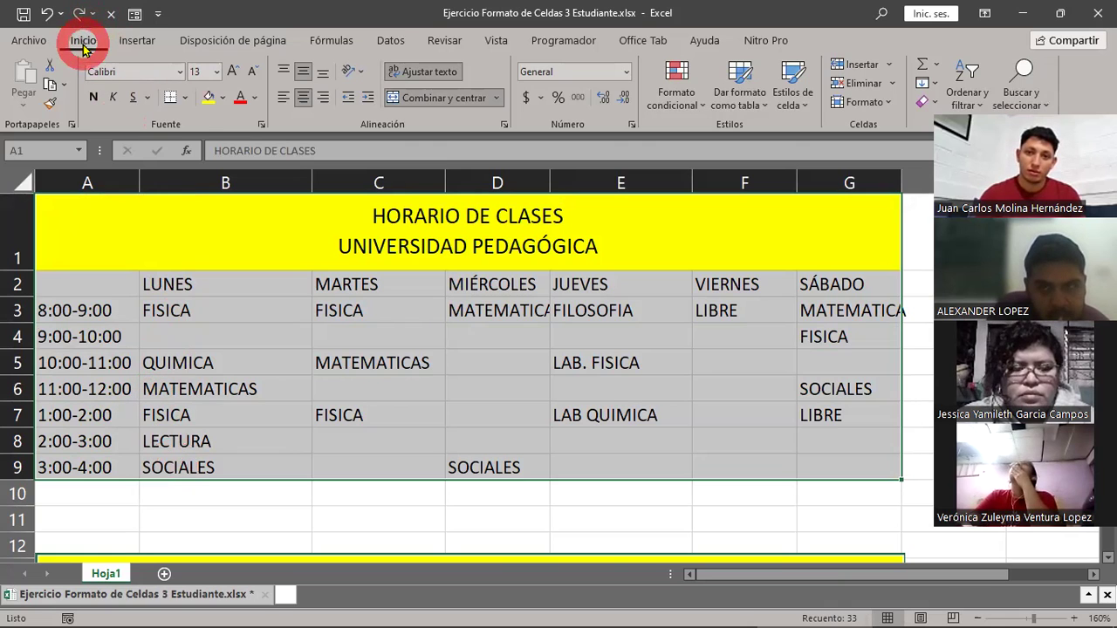
{"action": "left_click", "coordinate": [167, 118]}
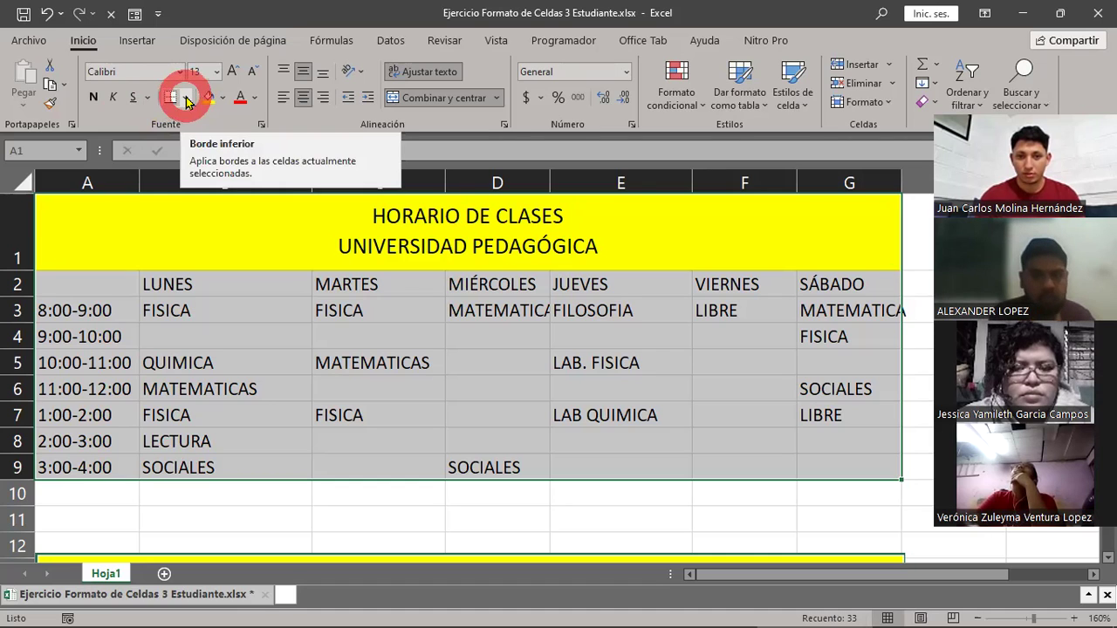
{"action": "left_click", "coordinate": [186, 99]}
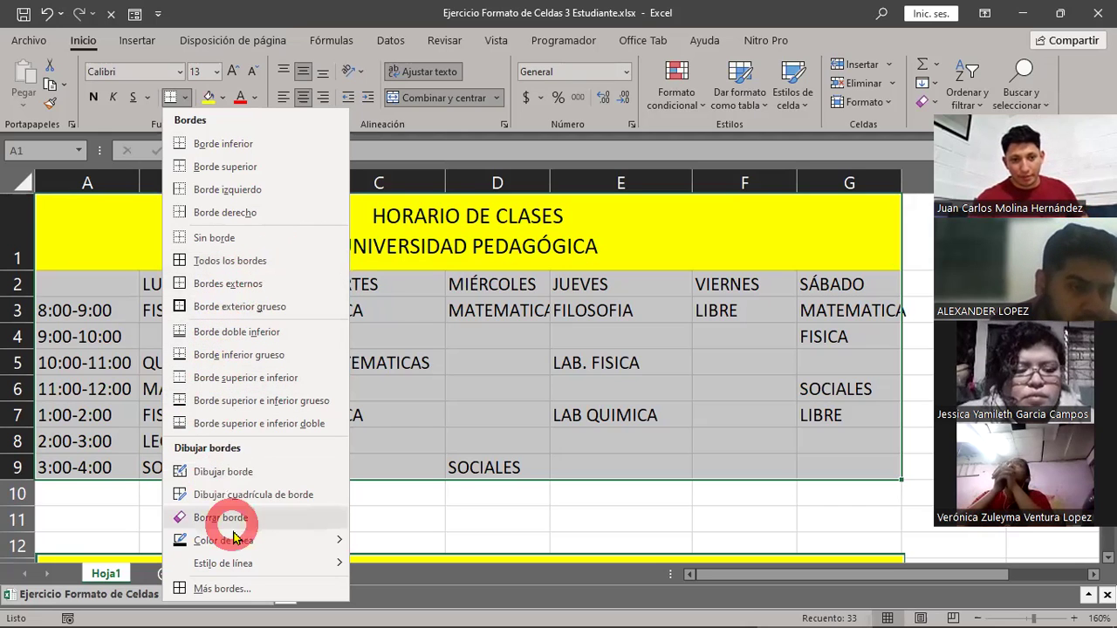
Step: In the Format Cells border settings, pick the thick line style
{"action": "left_click", "coordinate": [225, 591]}
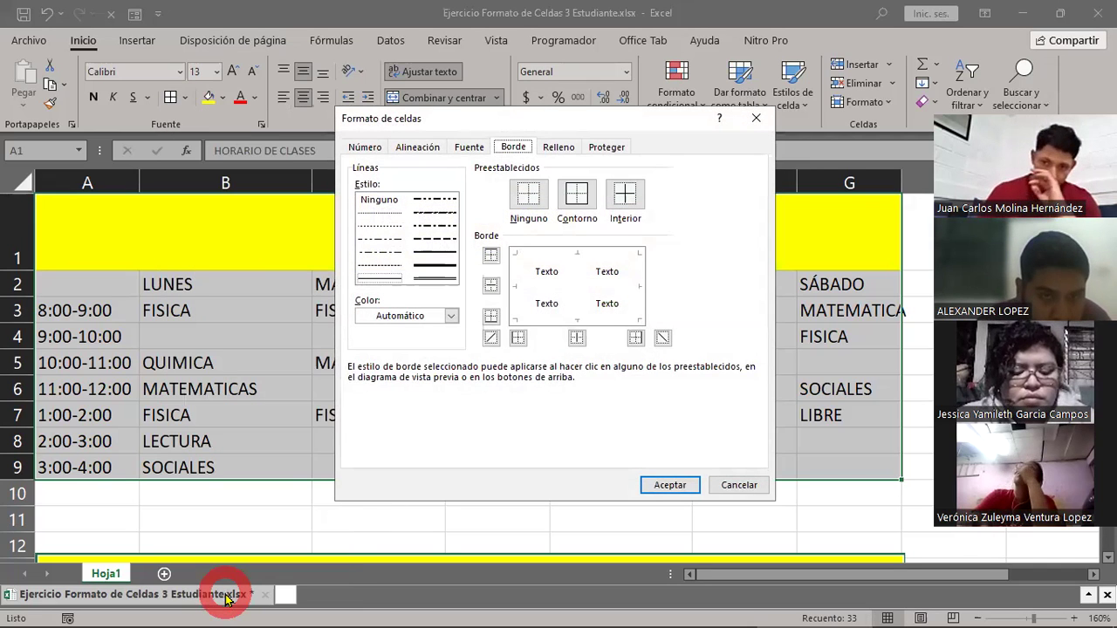
{"action": "left_click_drag", "start_coordinate": [546, 124], "coordinate": [548, 82]}
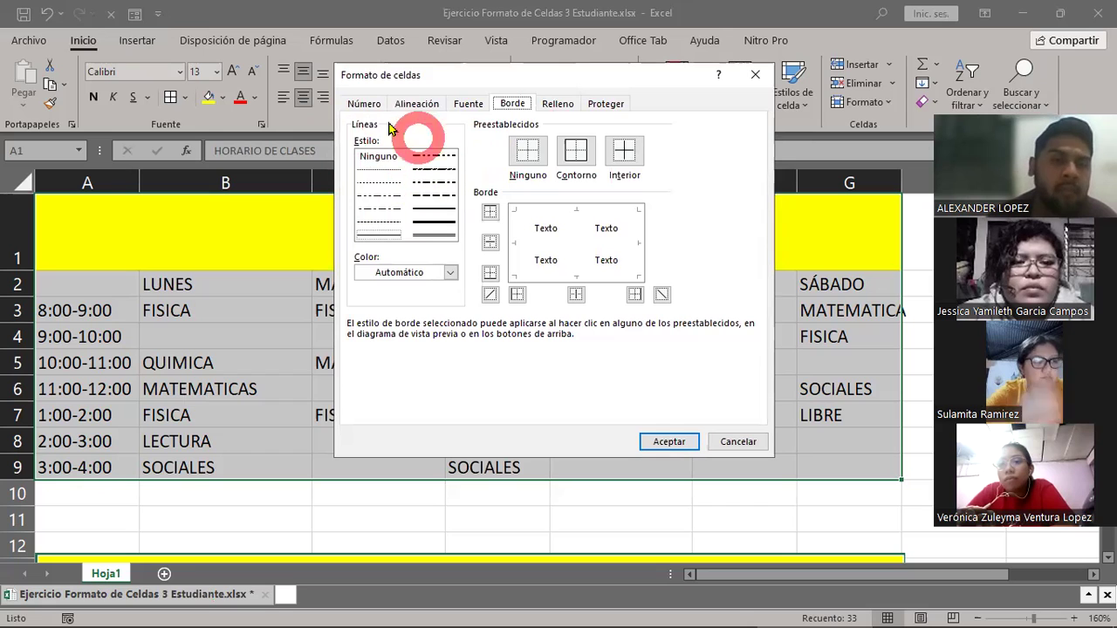
{"action": "left_click", "coordinate": [426, 219]}
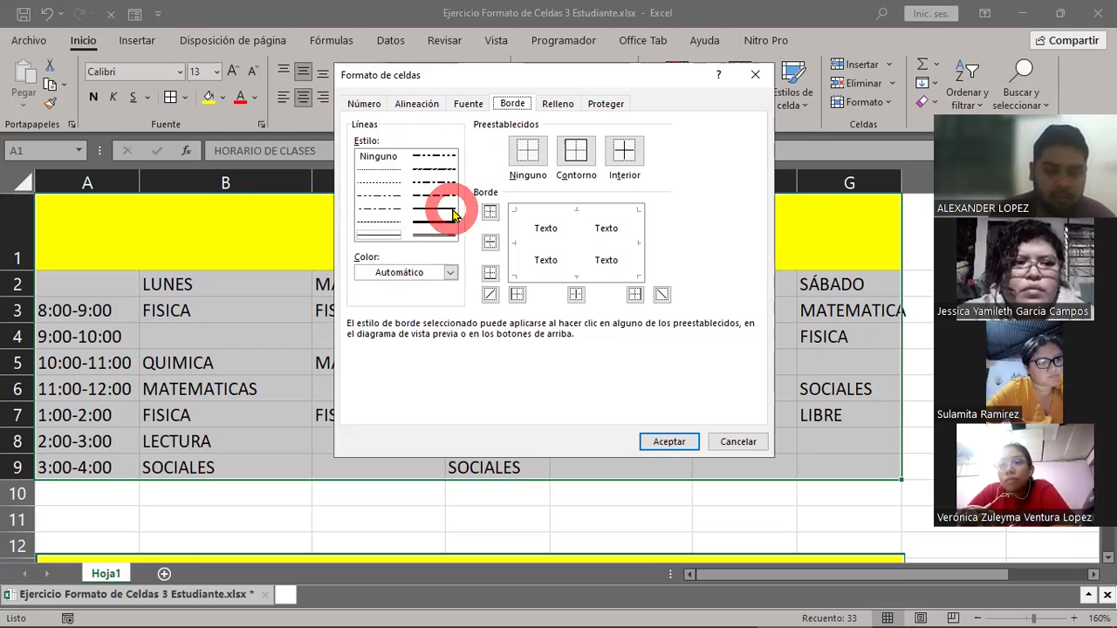
{"action": "left_click", "coordinate": [445, 212]}
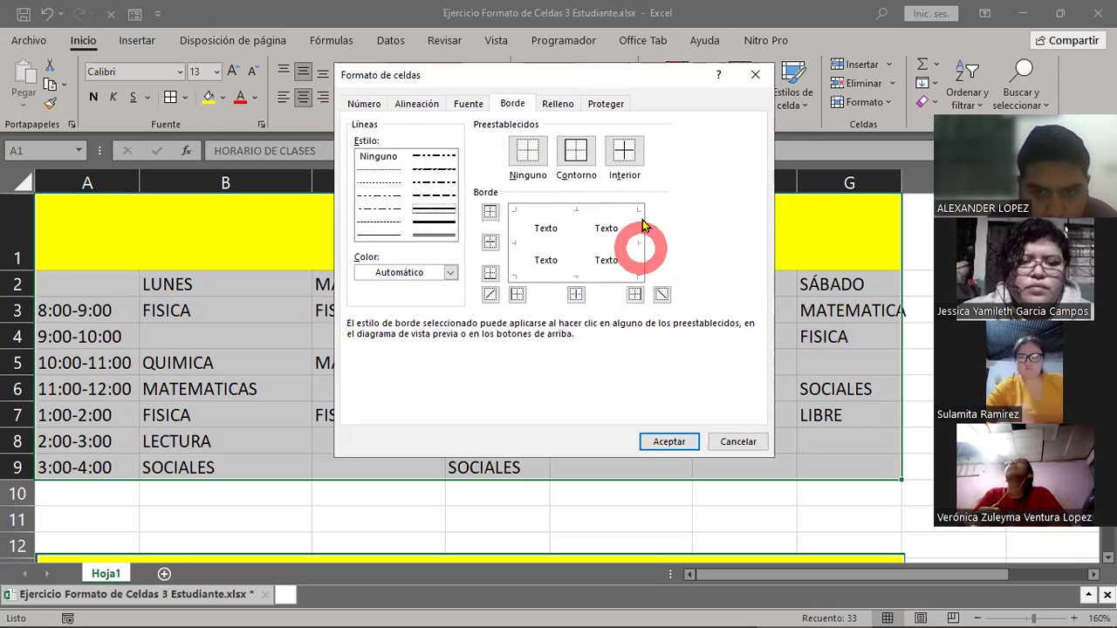
Step: Add top, inside horizontal and inside vertical borders to the schedule and confirm with Aceptar
{"action": "left_click", "coordinate": [524, 153]}
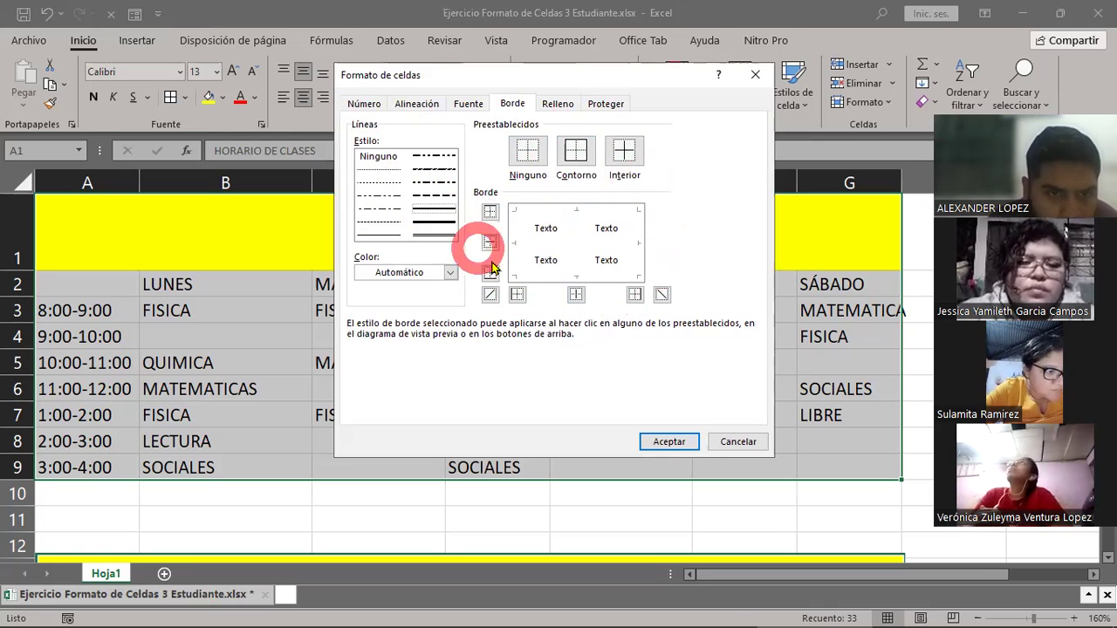
{"action": "left_click", "coordinate": [543, 211]}
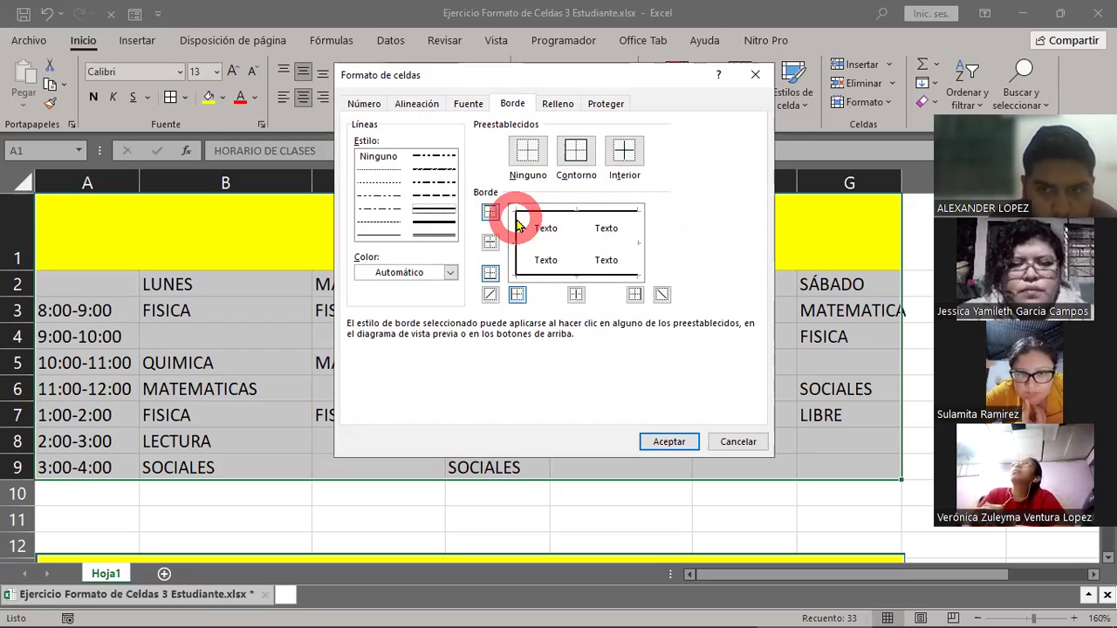
{"action": "left_click", "coordinate": [637, 221]}
{"action": "left_click", "coordinate": [639, 227]}
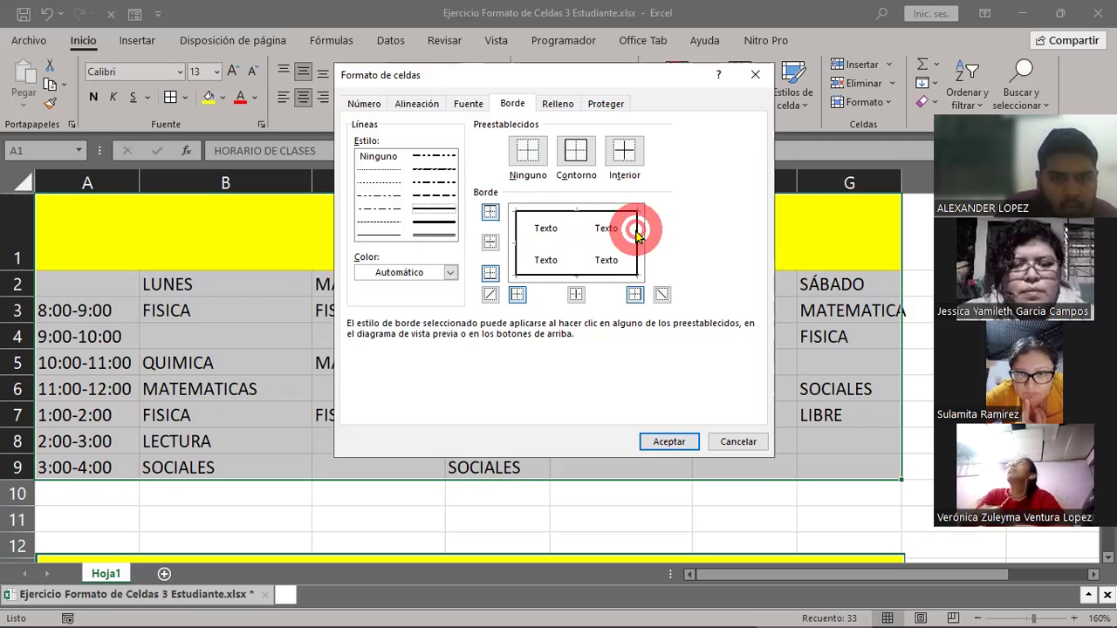
{"action": "left_click", "coordinate": [608, 250]}
{"action": "left_click", "coordinate": [580, 233]}
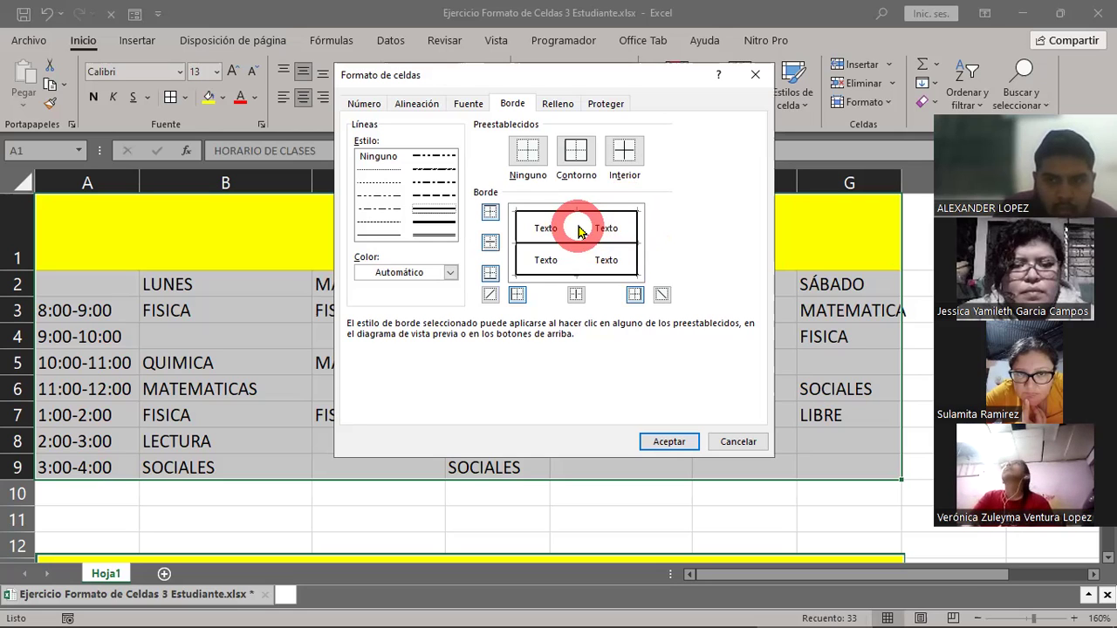
{"action": "left_click", "coordinate": [578, 227]}
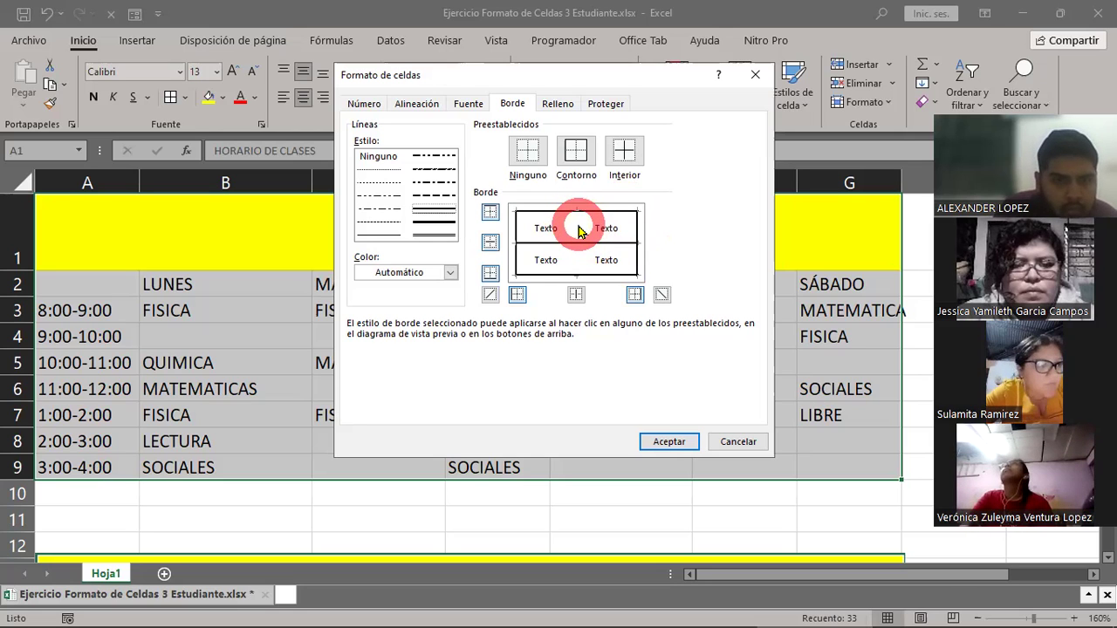
{"action": "left_click", "coordinate": [835, 324]}
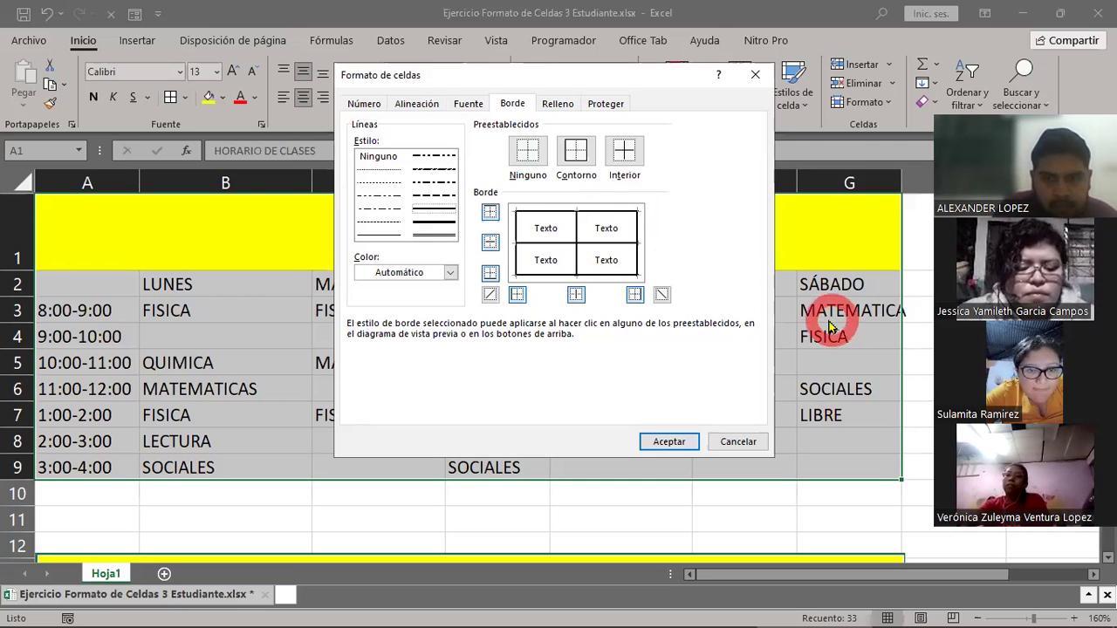
{"action": "left_click_drag", "start_coordinate": [836, 327], "coordinate": [705, 341]}
{"action": "left_click", "coordinate": [663, 441]}
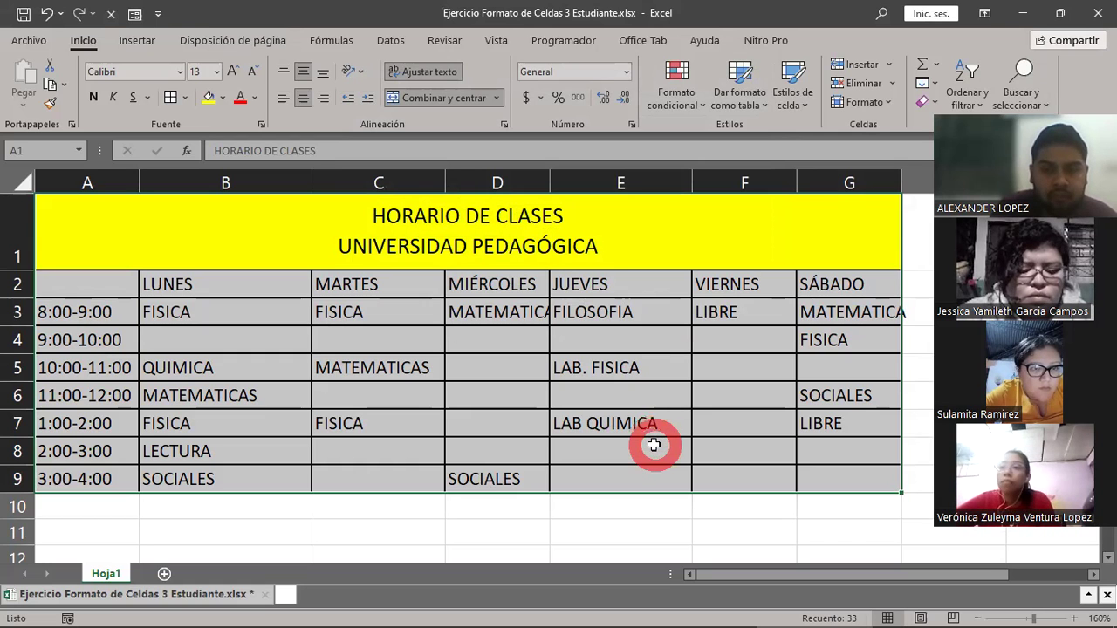
{"action": "scroll", "coordinate": [651, 443], "scroll_direction": "down", "scroll_amount": 2}
{"action": "scroll", "coordinate": [652, 443], "scroll_direction": "down", "scroll_amount": 1}
{"action": "scroll", "coordinate": [653, 445], "scroll_direction": "down", "scroll_amount": 1}
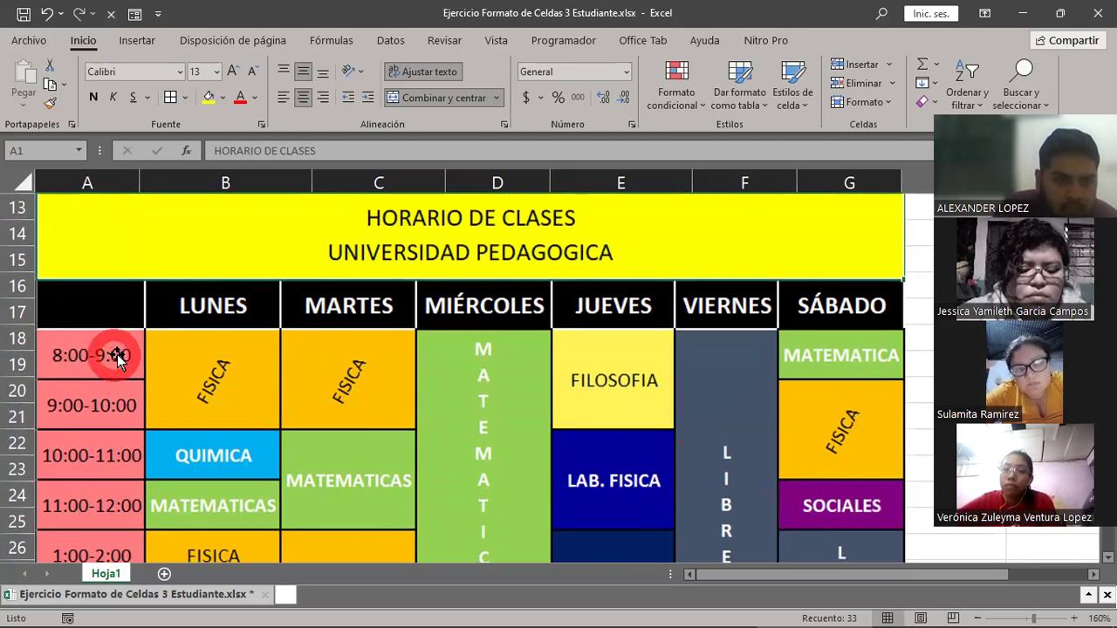
{"action": "scroll", "coordinate": [120, 360], "scroll_direction": "down", "scroll_amount": 1}
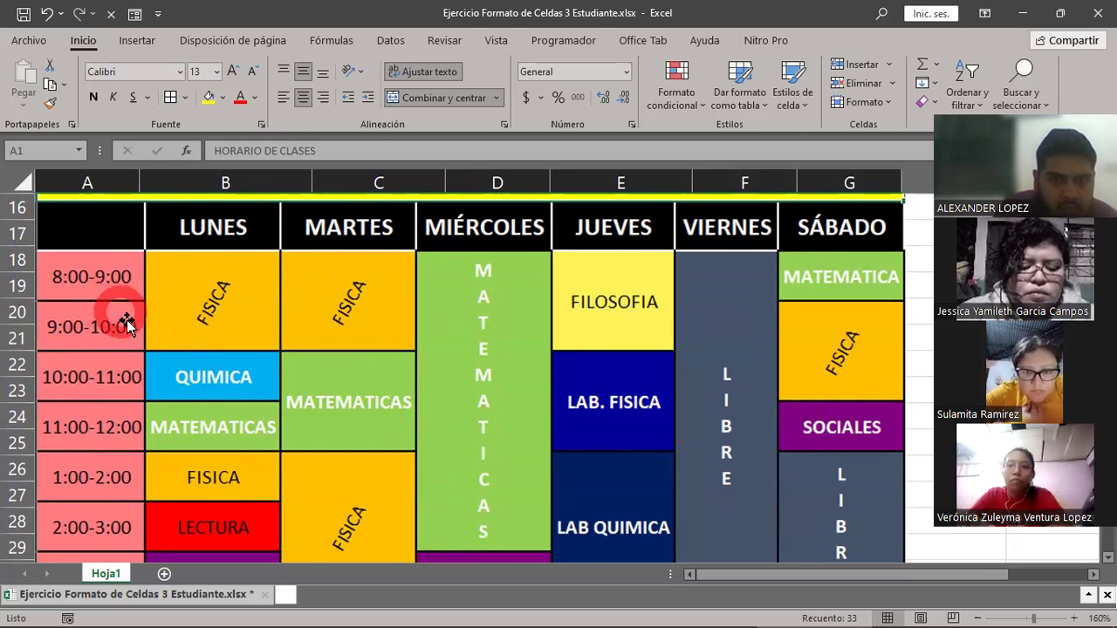
{"action": "key", "text": "ctrl+z"}
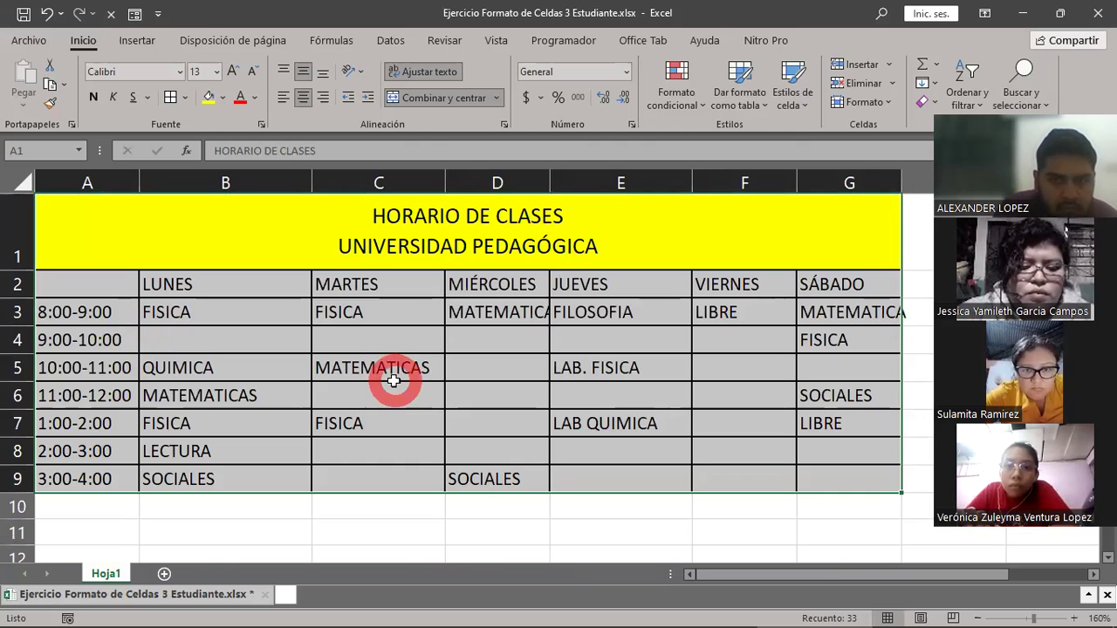
{"action": "left_click", "coordinate": [410, 373]}
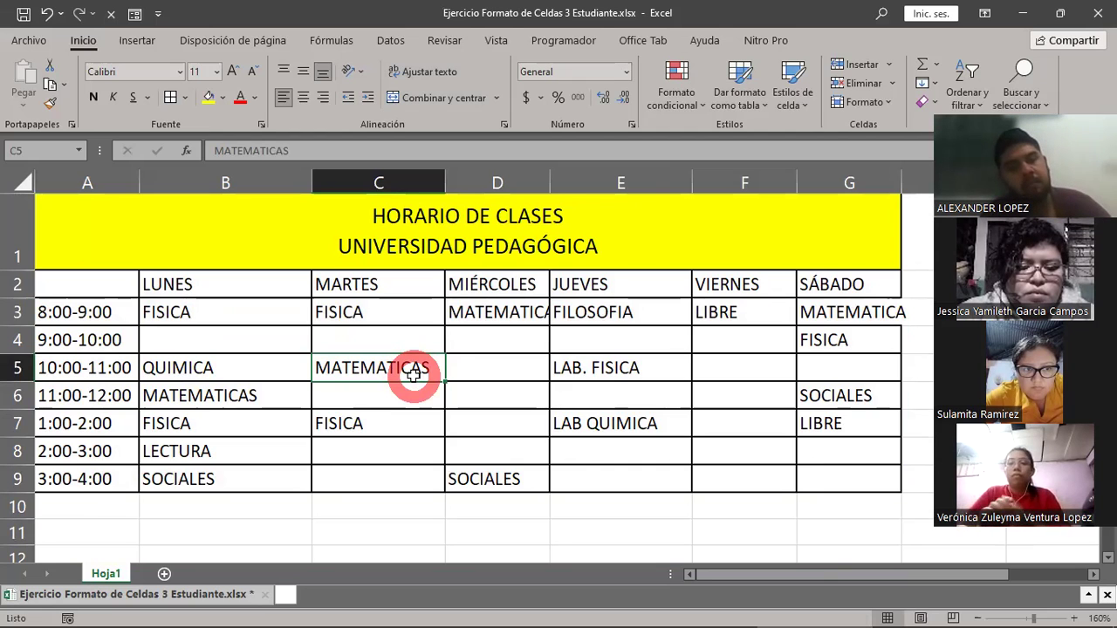
{"action": "scroll", "coordinate": [413, 372], "scroll_direction": "down", "scroll_amount": 5}
{"action": "scroll", "coordinate": [412, 376], "scroll_direction": "down", "scroll_amount": 1}
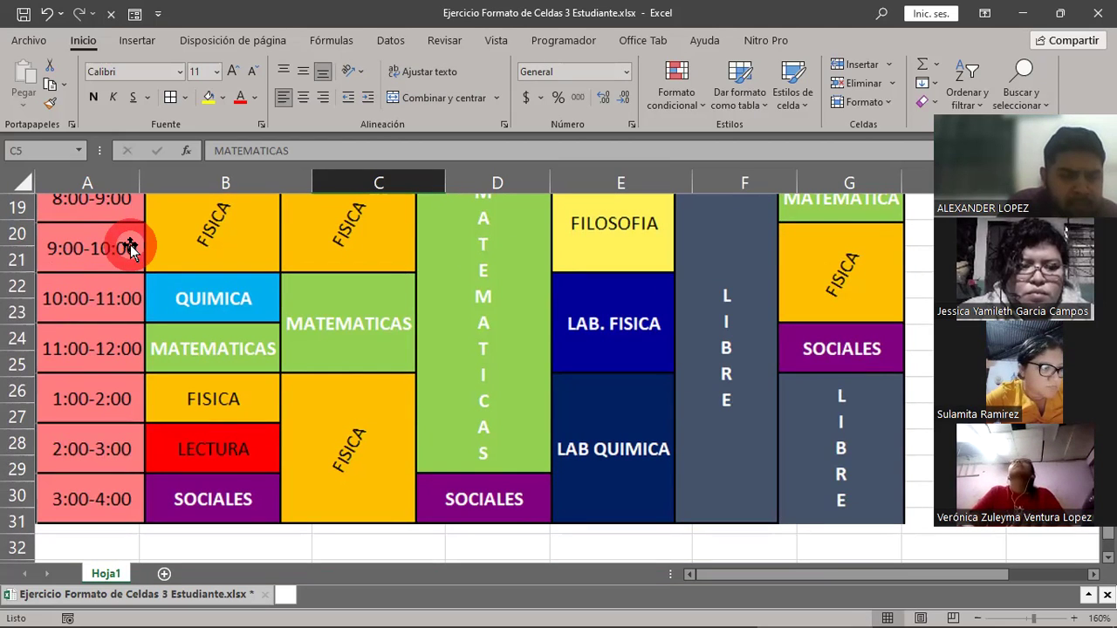
{"action": "scroll", "coordinate": [129, 247], "scroll_direction": "up", "scroll_amount": 2}
{"action": "scroll", "coordinate": [130, 247], "scroll_direction": "up", "scroll_amount": 2}
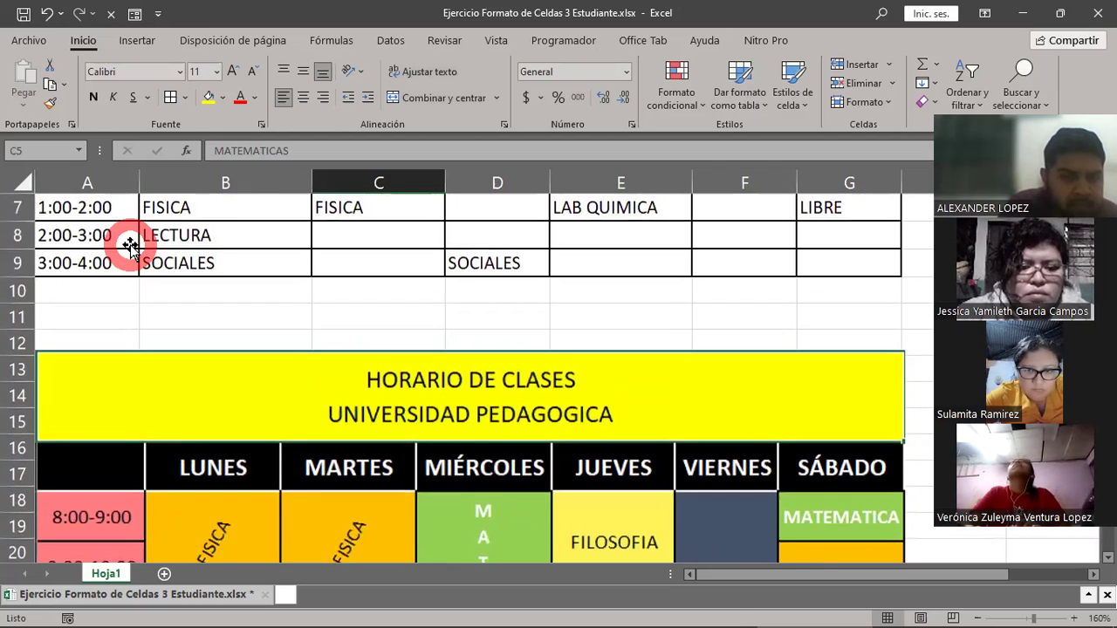
{"action": "scroll", "coordinate": [129, 247], "scroll_direction": "up", "scroll_amount": 2}
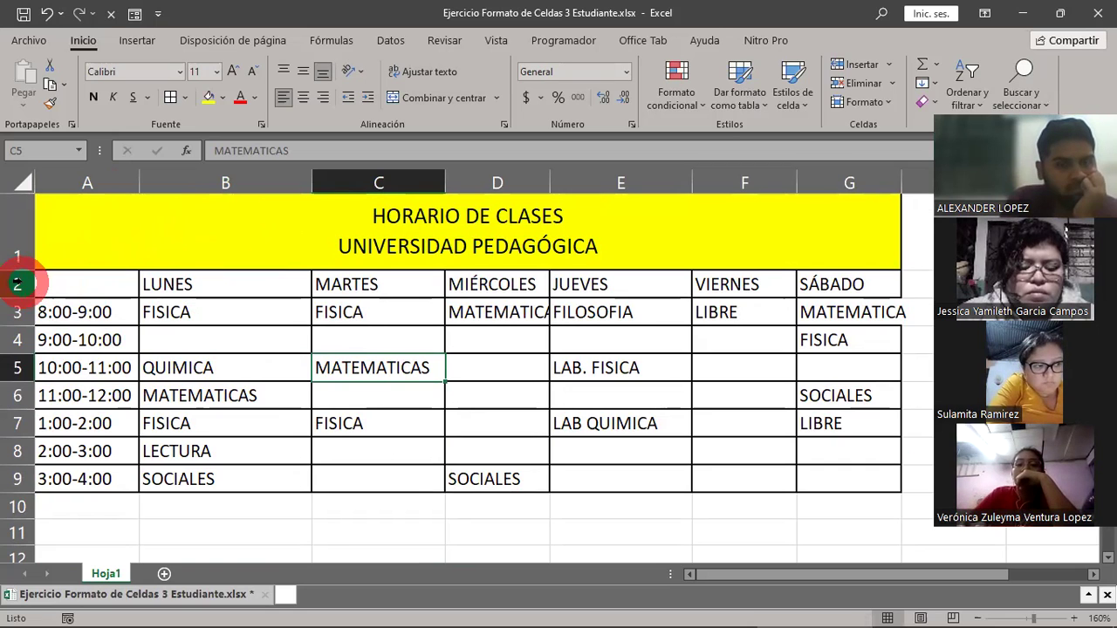
Step: Select rows 2–3 and scroll the sheet right and back with the horizontal scrollbar
{"action": "left_click_drag", "start_coordinate": [17, 284], "coordinate": [13, 476]}
{"action": "left_click_drag", "start_coordinate": [721, 574], "coordinate": [853, 608]}
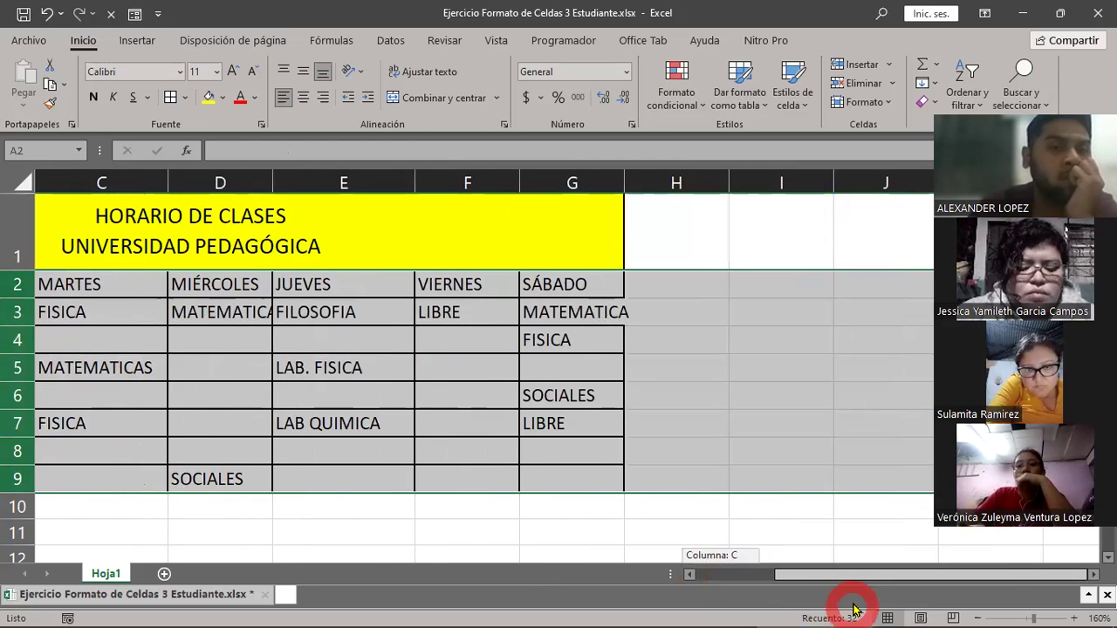
{"action": "left_click", "coordinate": [1092, 574]}
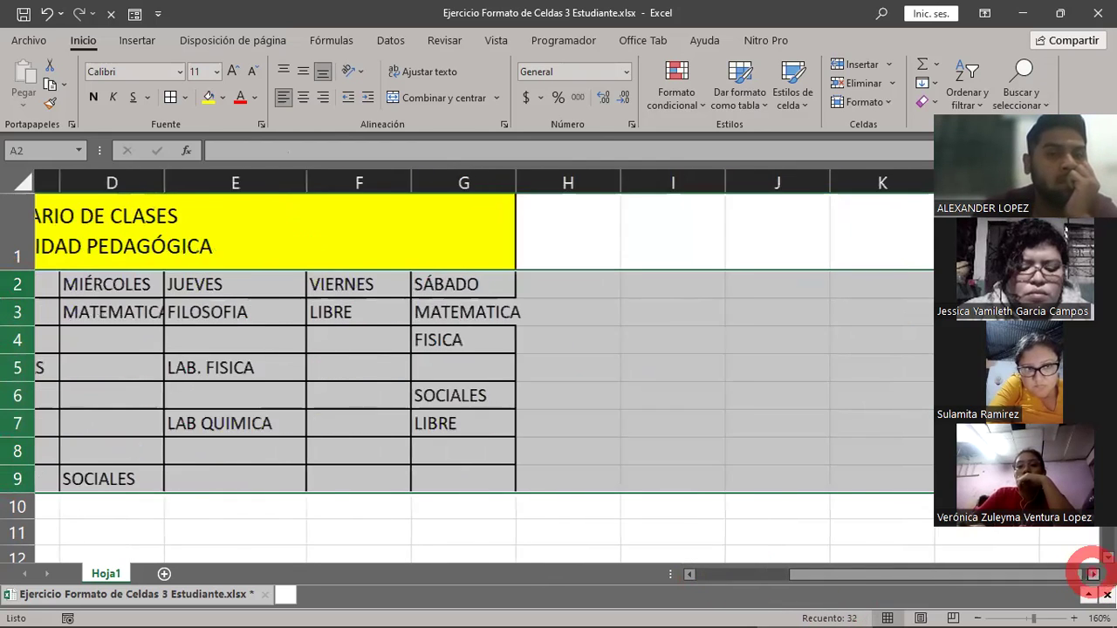
{"action": "left_click", "coordinate": [1092, 574]}
{"action": "left_click", "coordinate": [1092, 574]}
{"action": "left_click", "coordinate": [1093, 574]}
{"action": "left_click", "coordinate": [1092, 574]}
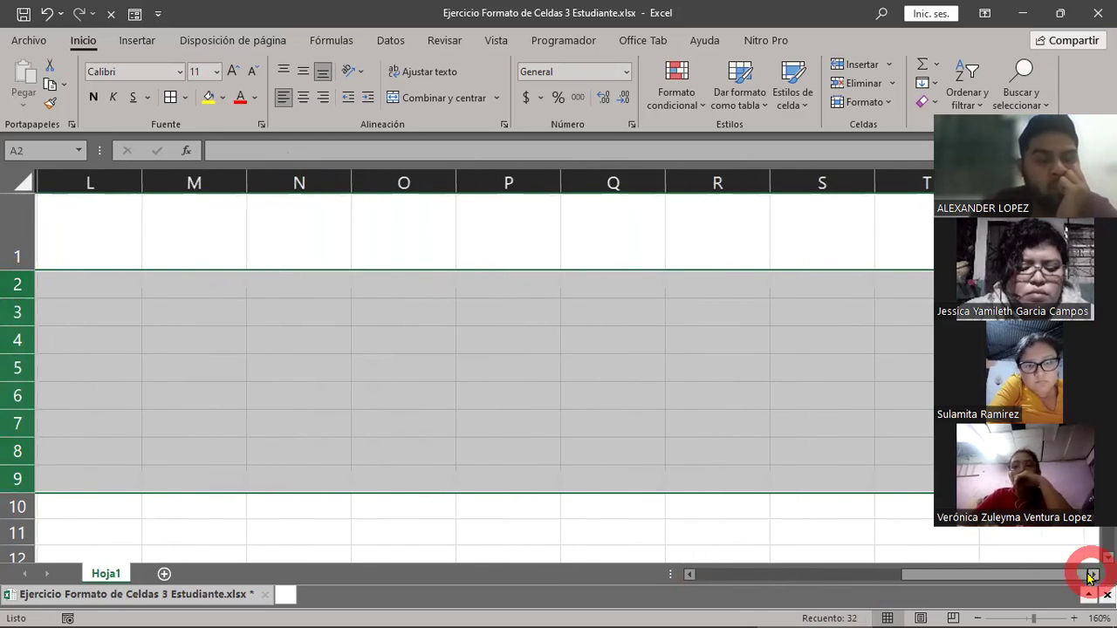
{"action": "mouse_move", "coordinate": [1061, 578]}
{"action": "left_mouse_down"}
{"action": "mouse_move", "coordinate": [960, 593]}
{"action": "mouse_move", "coordinate": [773, 589]}
{"action": "left_mouse_up"}
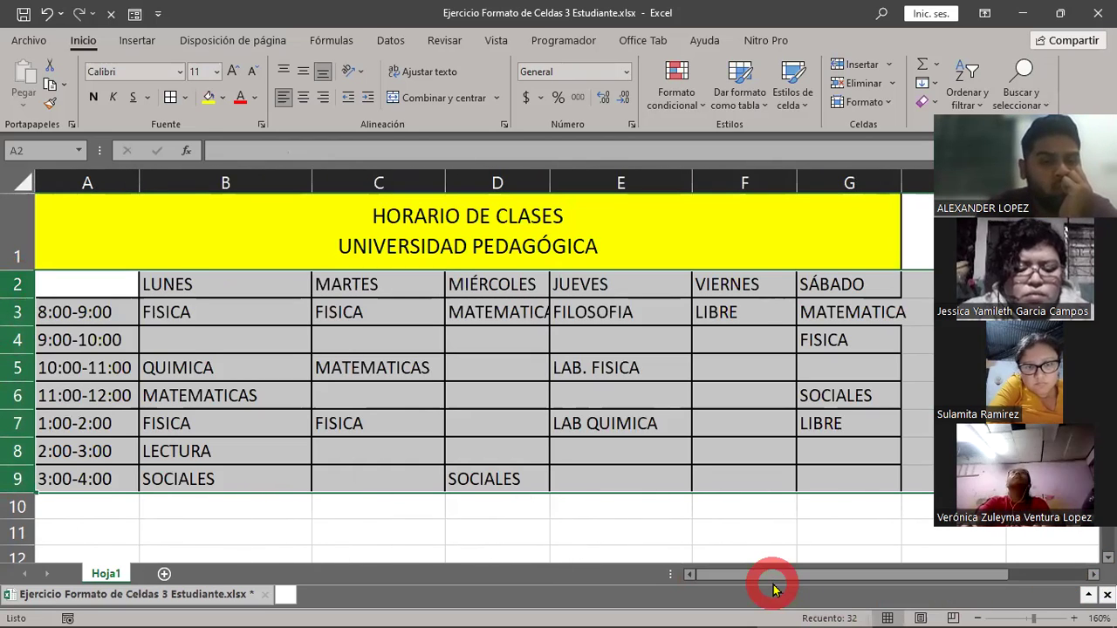
Step: Select whole rows 2 through 9 using the row headers
{"action": "mouse_move", "coordinate": [106, 289]}
{"action": "left_mouse_down"}
{"action": "mouse_move", "coordinate": [631, 389]}
{"action": "mouse_move", "coordinate": [849, 474]}
{"action": "left_mouse_up"}
{"action": "left_click", "coordinate": [301, 369]}
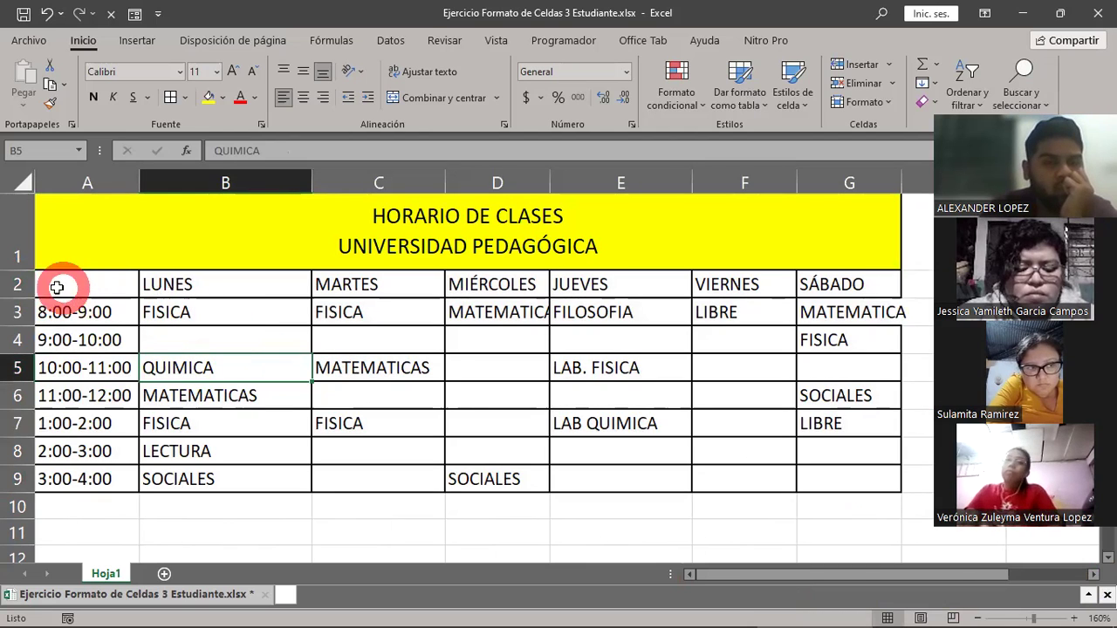
{"action": "left_click_drag", "start_coordinate": [15, 286], "coordinate": [13, 475]}
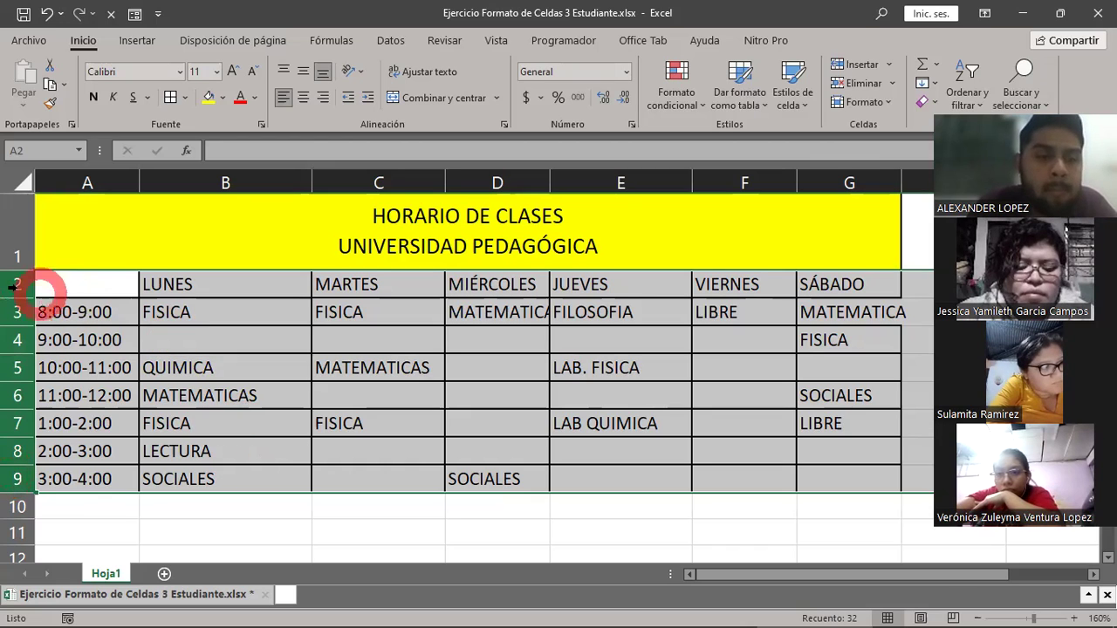
{"action": "left_click_drag", "start_coordinate": [12, 312], "coordinate": [12, 479]}
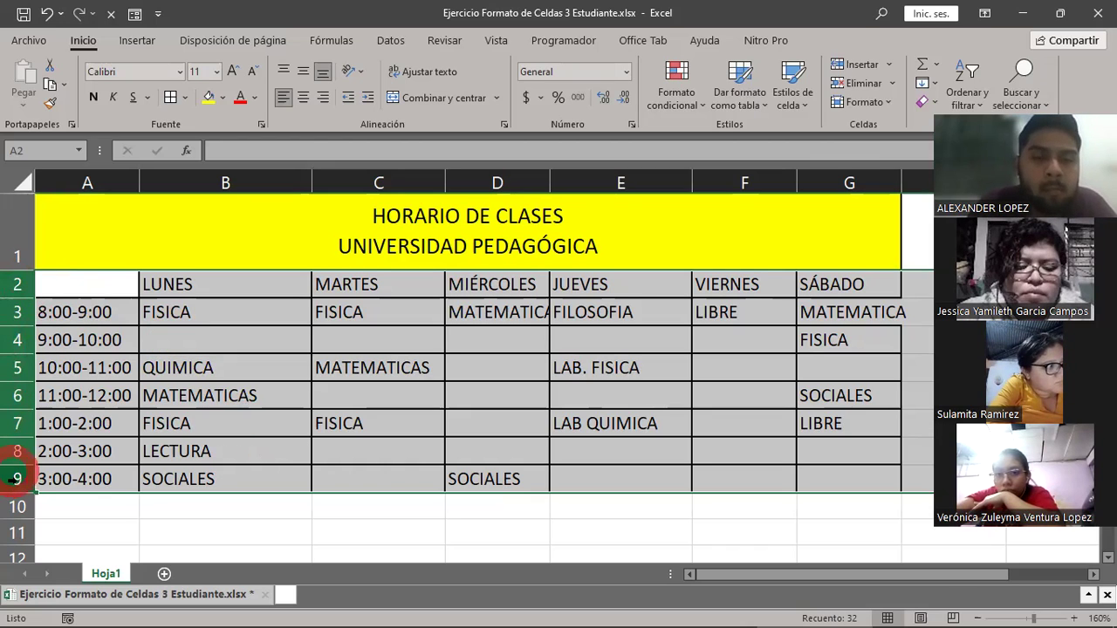
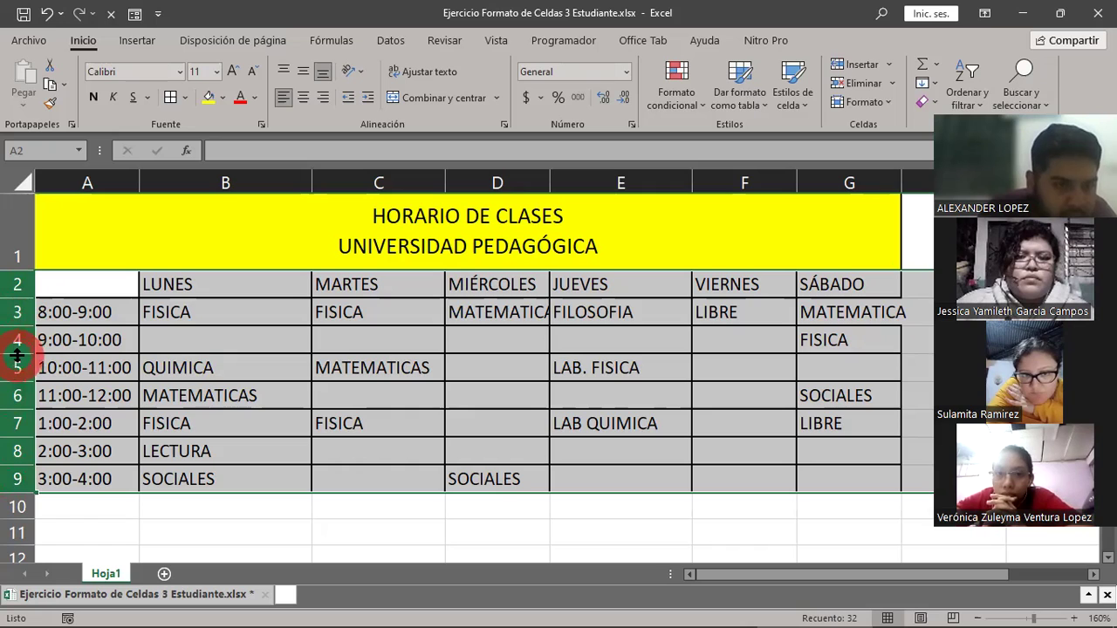
Step: Stretch row 4 much taller, then bring it back to a modest height
{"action": "left_click_drag", "start_coordinate": [17, 355], "coordinate": [17, 359]}
{"action": "mouse_move", "coordinate": [24, 418]}
{"action": "left_mouse_down"}
{"action": "mouse_move", "coordinate": [26, 445]}
{"action": "mouse_move", "coordinate": [23, 357]}
{"action": "left_mouse_up"}
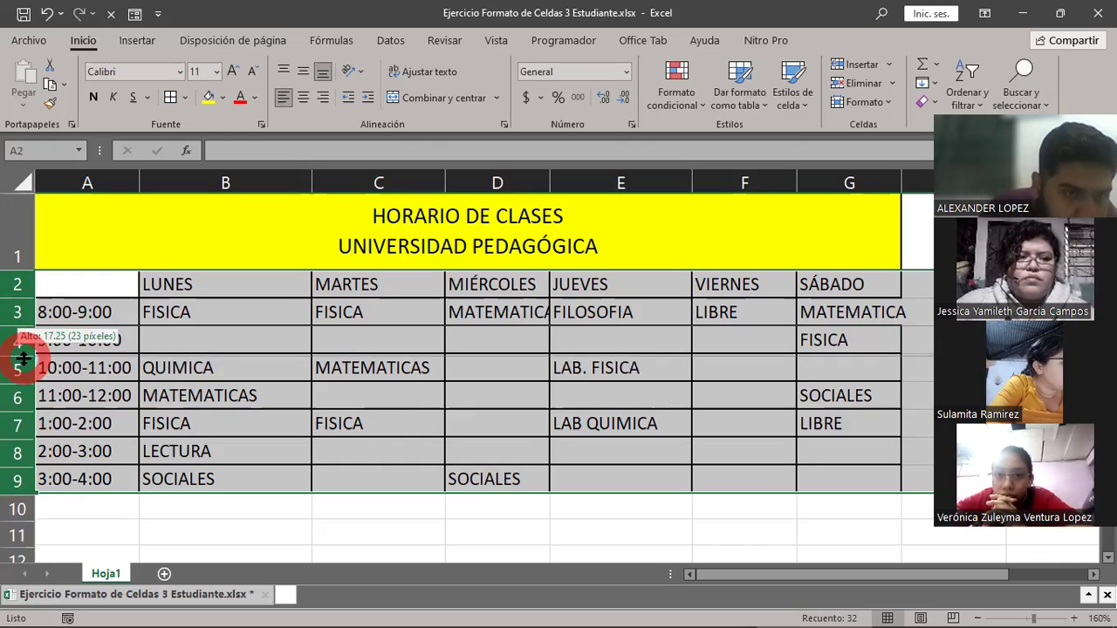
{"action": "left_click_drag", "start_coordinate": [22, 359], "coordinate": [17, 359]}
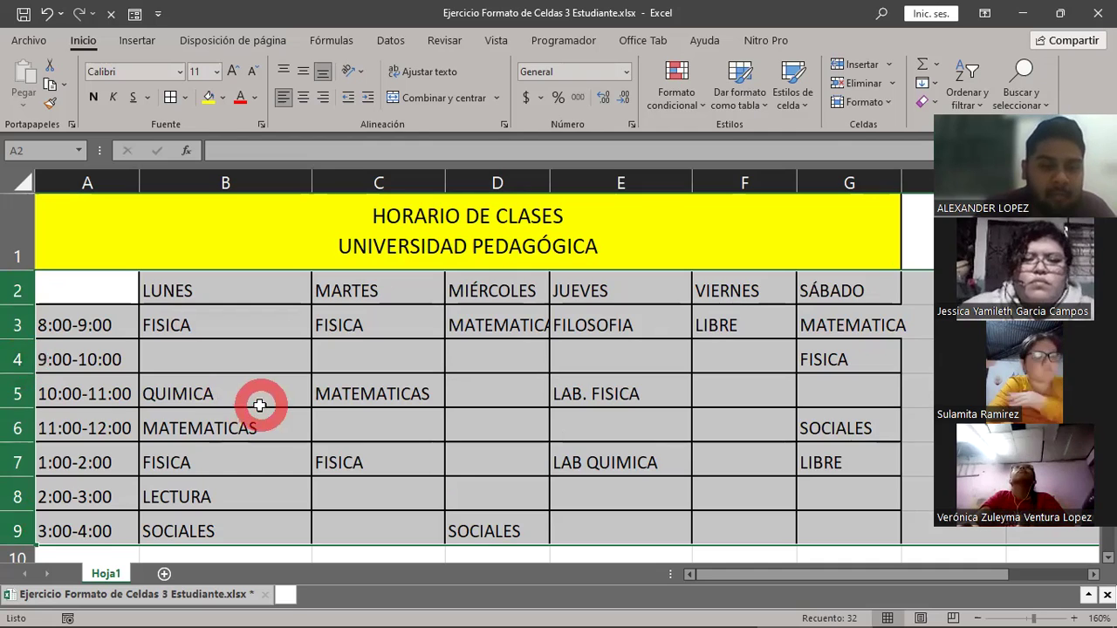
{"action": "scroll", "coordinate": [259, 404], "scroll_direction": "down", "scroll_amount": 3}
{"action": "scroll", "coordinate": [259, 405], "scroll_direction": "up", "scroll_amount": 3}
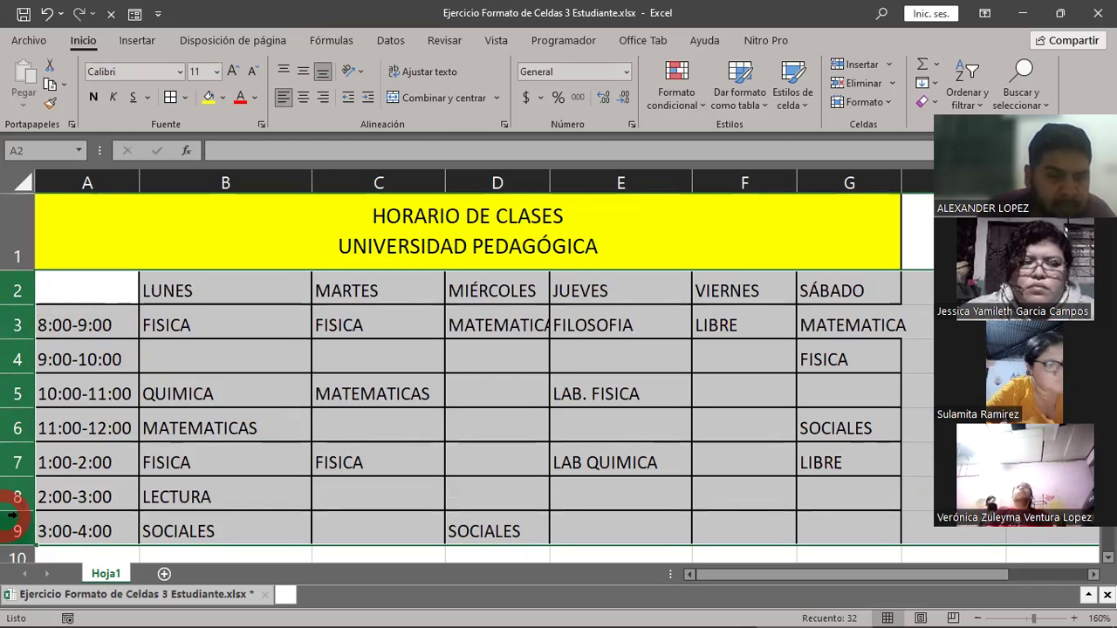
Step: Select rows 2–7 and drag their border down to make them taller together
{"action": "left_click", "coordinate": [361, 320]}
{"action": "left_click", "coordinate": [494, 360]}
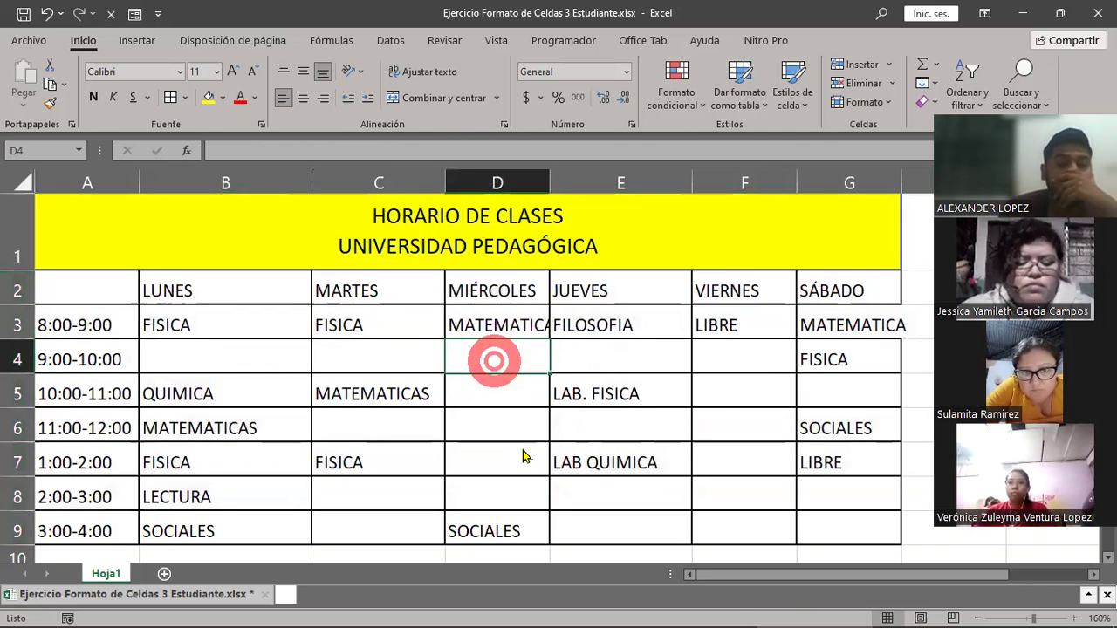
{"action": "left_click", "coordinate": [744, 386]}
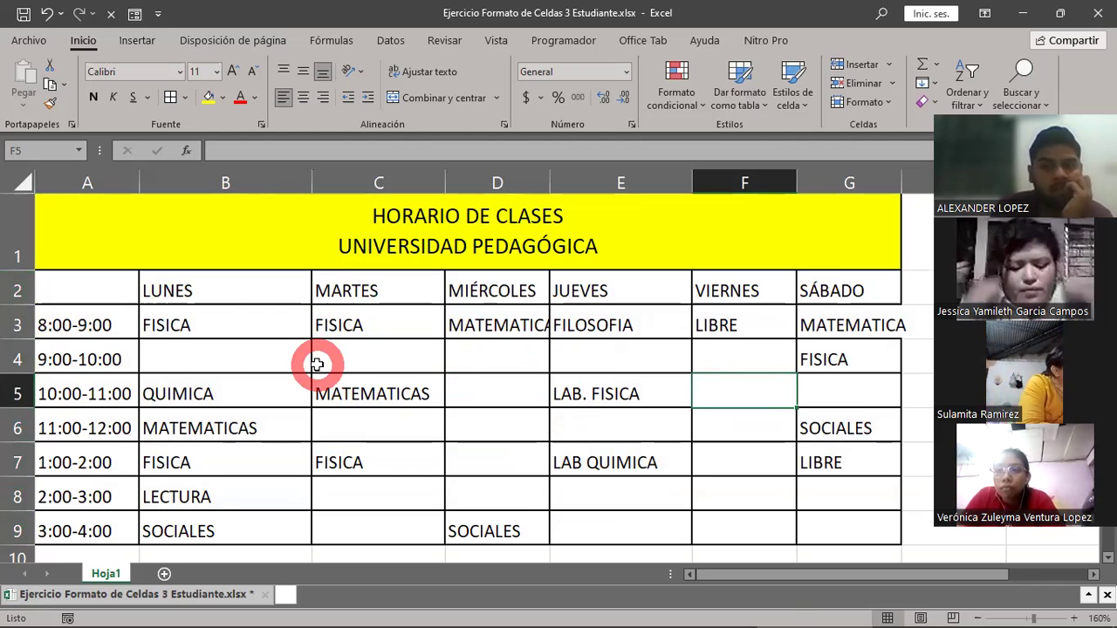
{"action": "scroll", "coordinate": [314, 362], "scroll_direction": "down", "scroll_amount": 3}
{"action": "scroll", "coordinate": [311, 361], "scroll_direction": "up", "scroll_amount": 3}
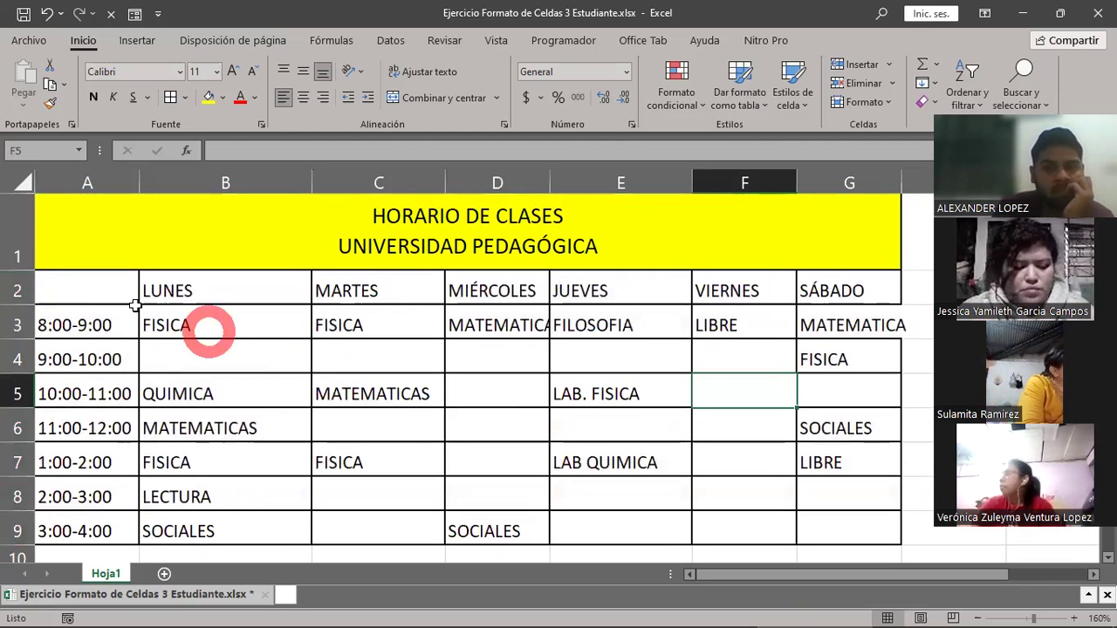
{"action": "left_click_drag", "start_coordinate": [17, 287], "coordinate": [9, 515]}
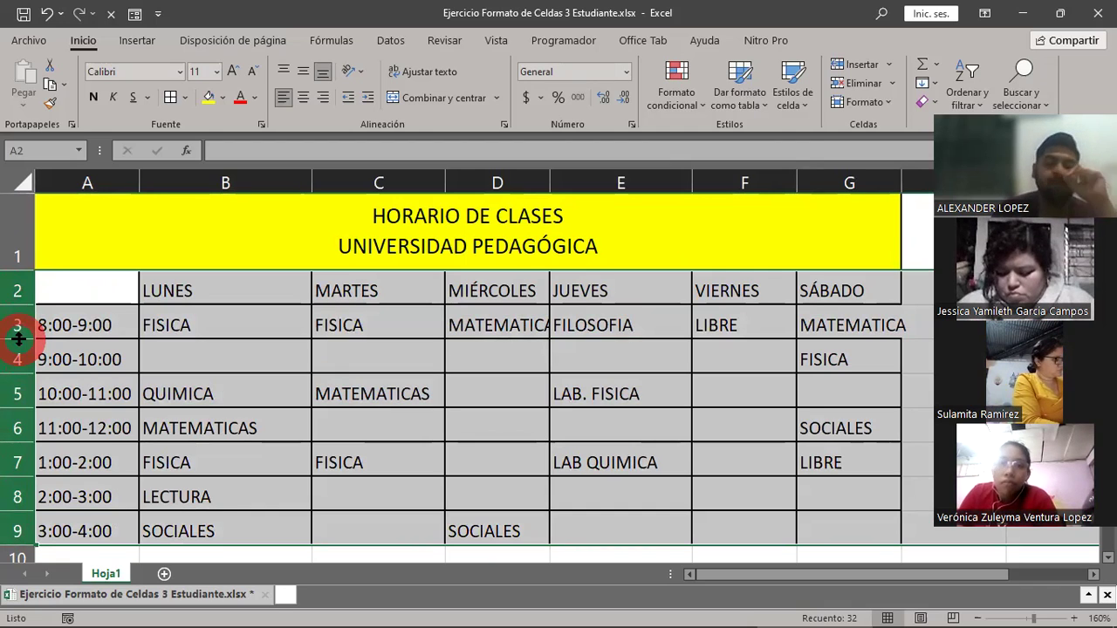
{"action": "left_click_drag", "start_coordinate": [19, 338], "coordinate": [18, 339]}
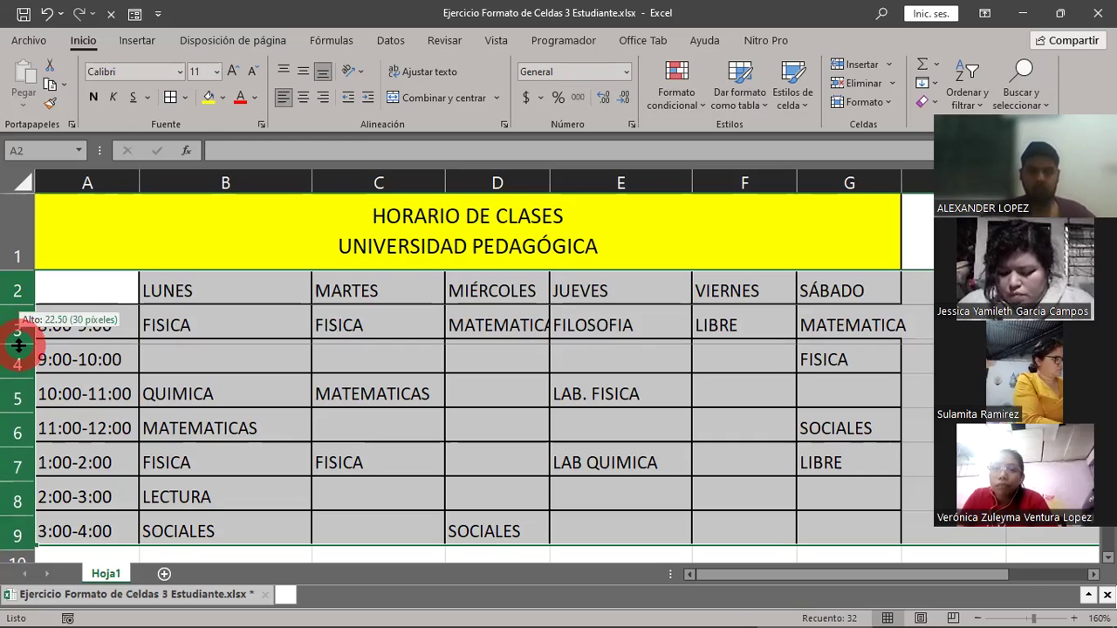
{"action": "left_click_drag", "start_coordinate": [18, 338], "coordinate": [19, 355]}
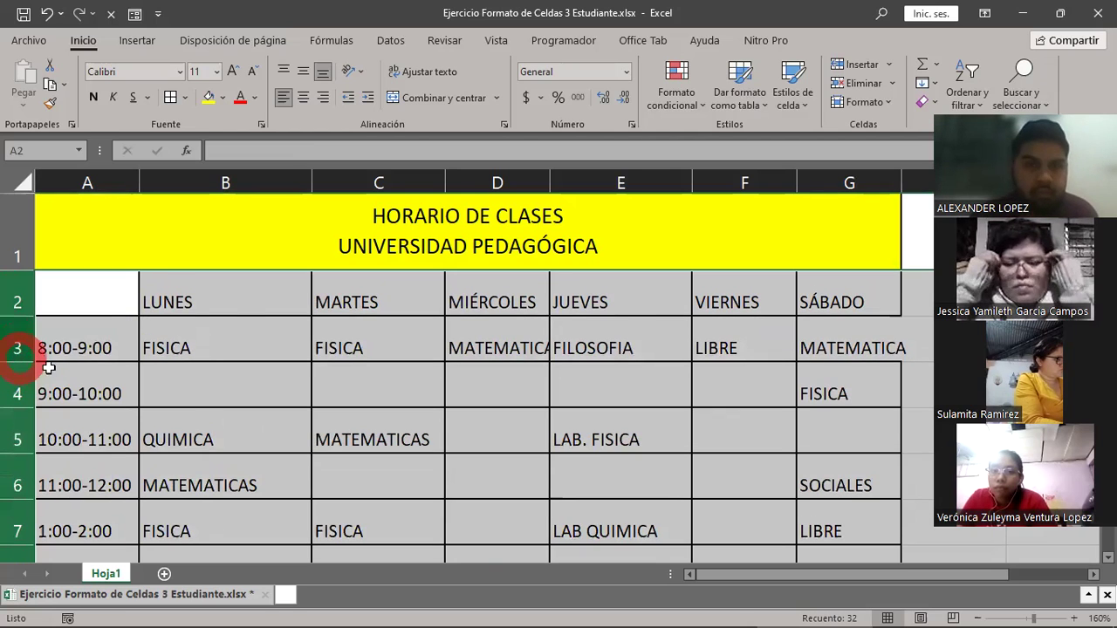
{"action": "scroll", "coordinate": [236, 443], "scroll_direction": "down", "scroll_amount": 1}
{"action": "scroll", "coordinate": [236, 443], "scroll_direction": "down", "scroll_amount": 2}
{"action": "scroll", "coordinate": [236, 444], "scroll_direction": "down", "scroll_amount": 2}
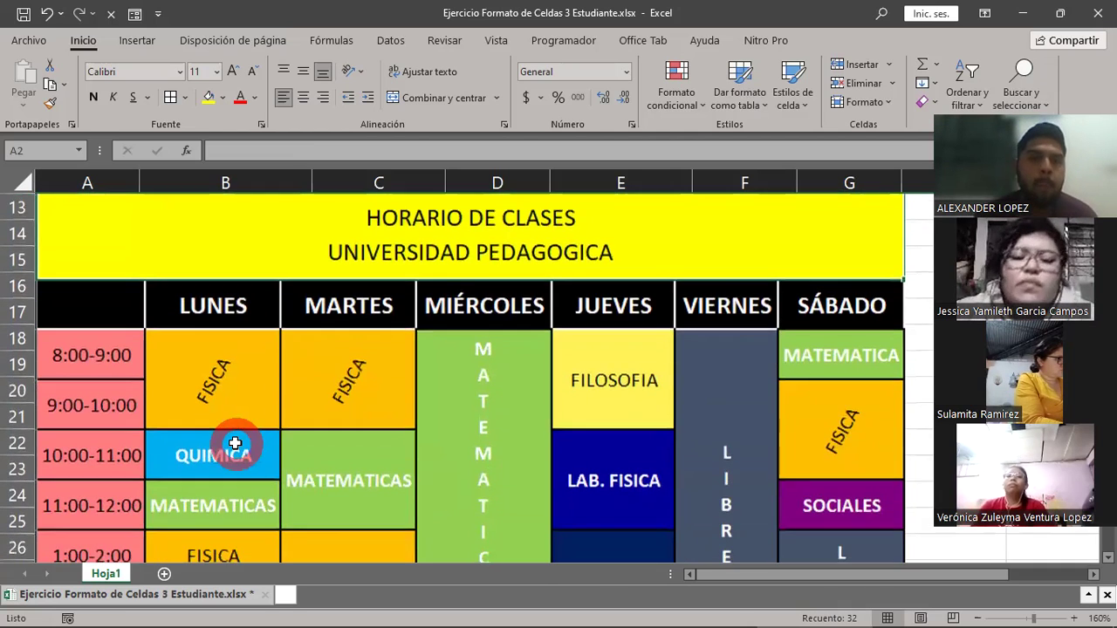
{"action": "left_click", "coordinate": [977, 616]}
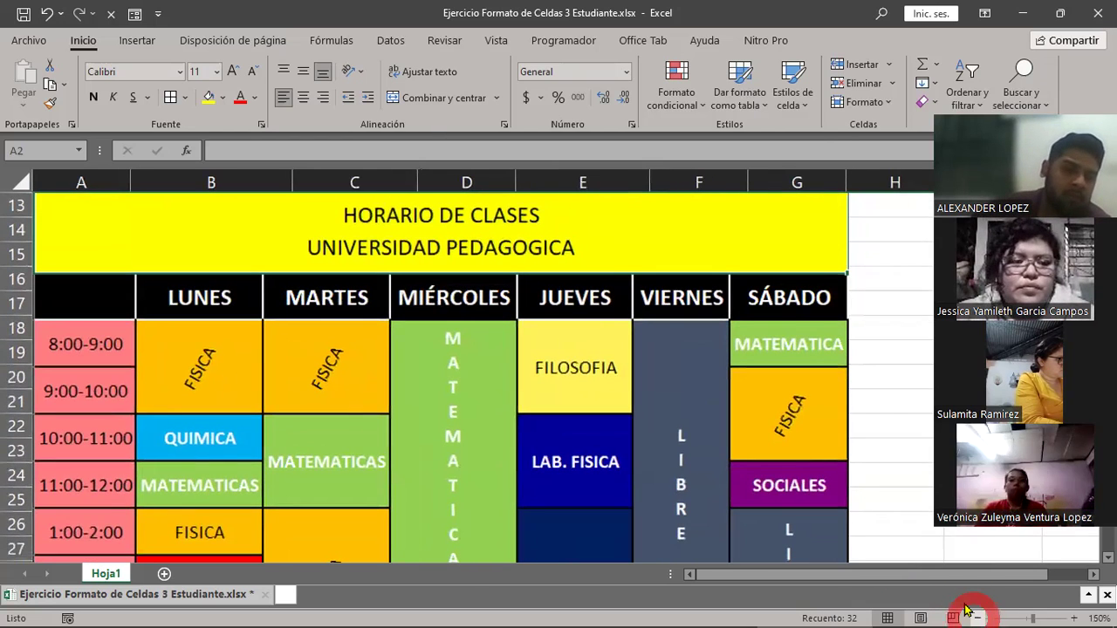
{"action": "scroll", "coordinate": [331, 466], "scroll_direction": "up", "scroll_amount": 4}
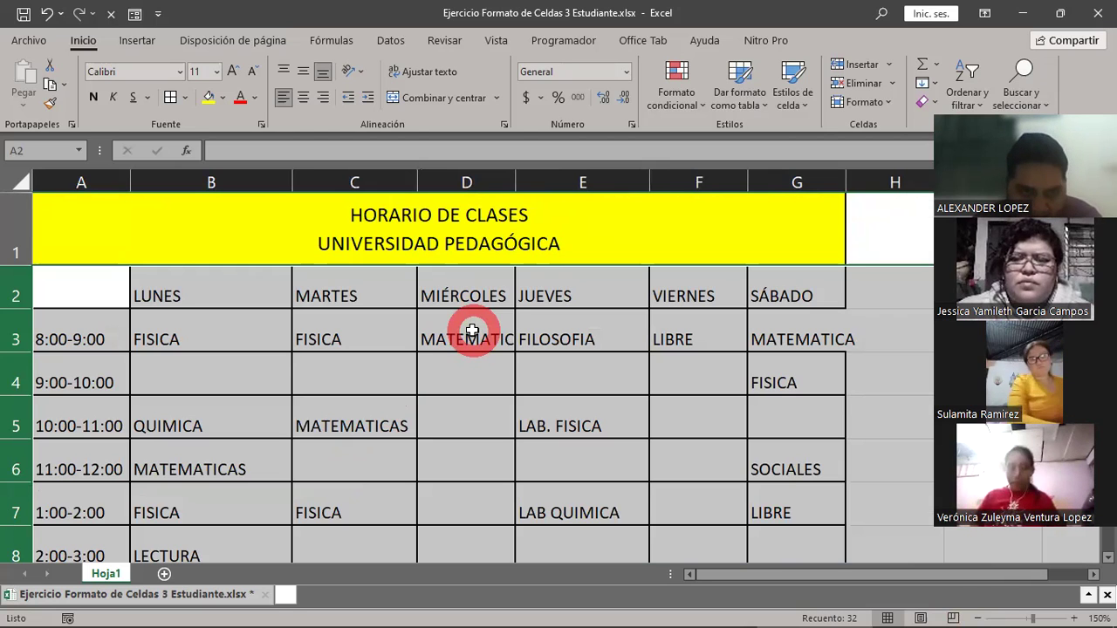
{"action": "scroll", "coordinate": [429, 415], "scroll_direction": "down", "scroll_amount": 1}
{"action": "scroll", "coordinate": [429, 414], "scroll_direction": "down", "scroll_amount": 2}
{"action": "scroll", "coordinate": [429, 414], "scroll_direction": "up", "scroll_amount": 3}
{"action": "left_click", "coordinate": [415, 411]}
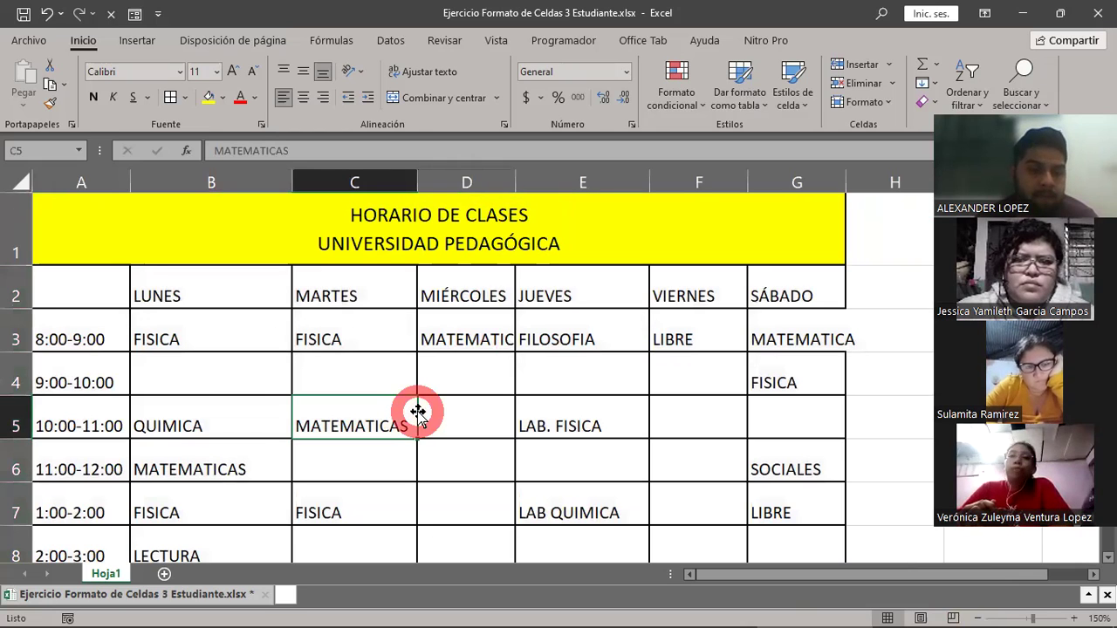
{"action": "scroll", "coordinate": [417, 412], "scroll_direction": "down", "scroll_amount": 2}
{"action": "scroll", "coordinate": [417, 412], "scroll_direction": "down", "scroll_amount": 2}
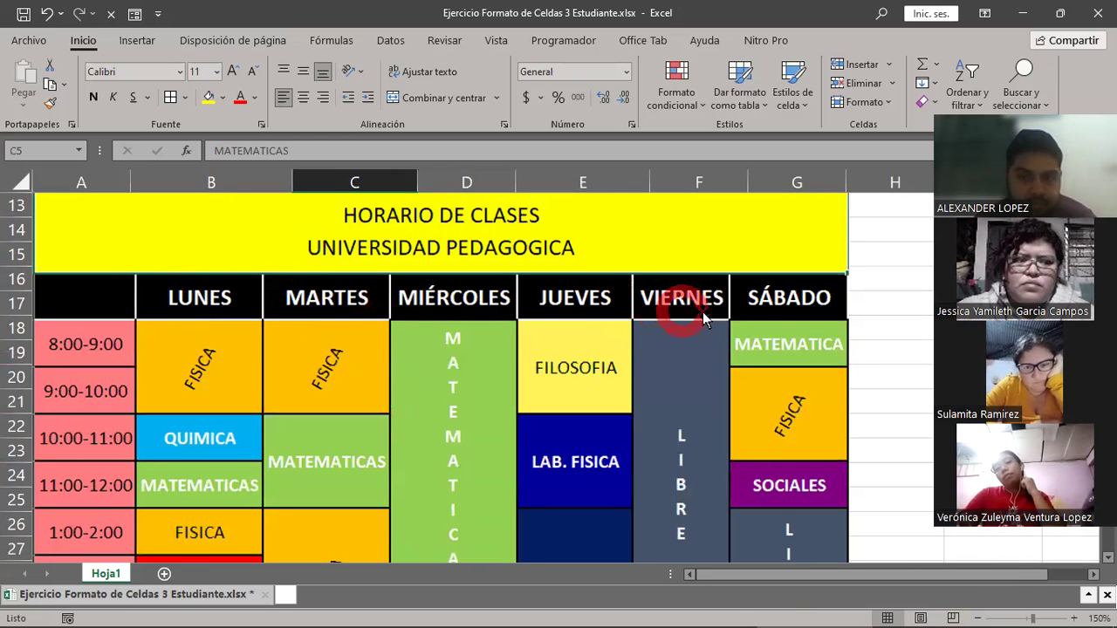
{"action": "scroll", "coordinate": [720, 314], "scroll_direction": "up", "scroll_amount": 4}
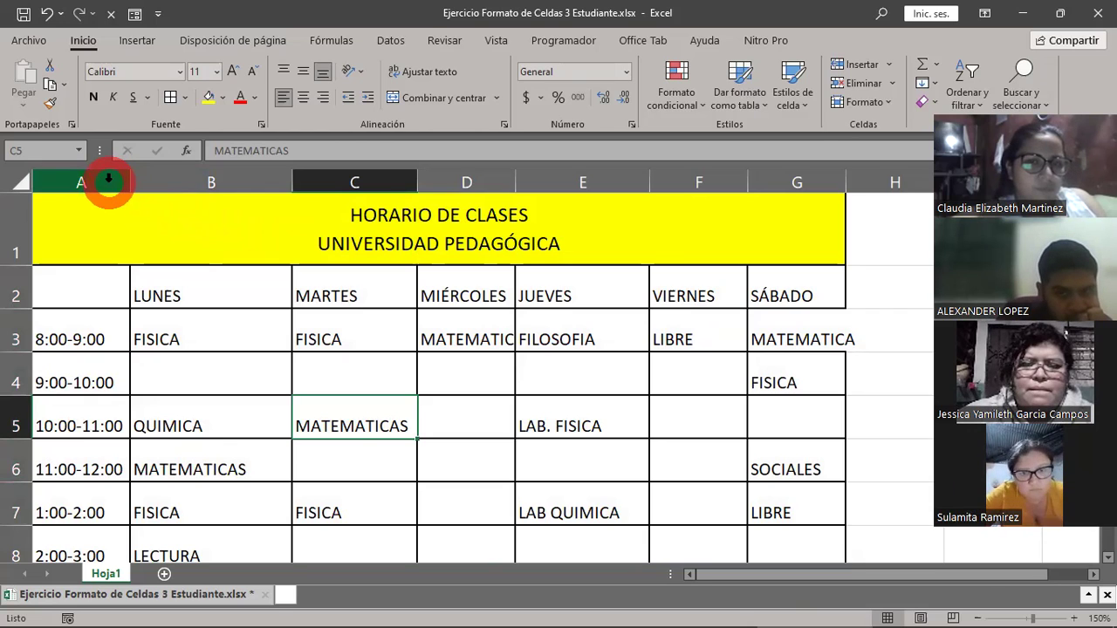
Step: Select the timetable columns A through G
{"action": "left_click", "coordinate": [108, 179]}
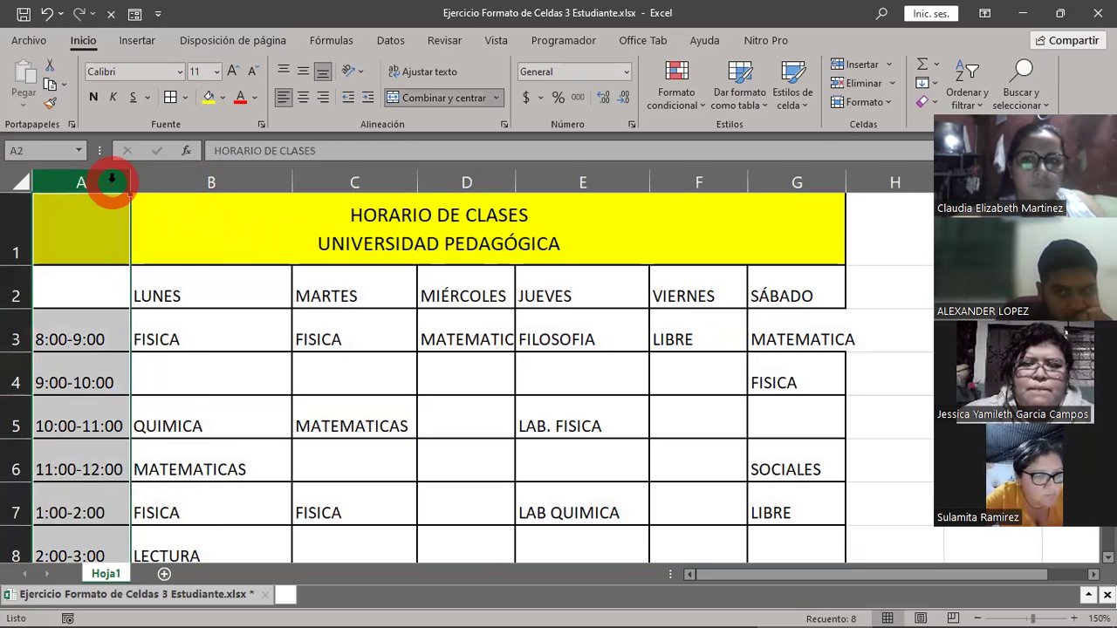
{"action": "scroll", "coordinate": [150, 377], "scroll_direction": "down", "scroll_amount": 4}
{"action": "scroll", "coordinate": [149, 377], "scroll_direction": "down", "scroll_amount": 1}
{"action": "scroll", "coordinate": [149, 376], "scroll_direction": "down", "scroll_amount": 5}
{"action": "scroll", "coordinate": [149, 376], "scroll_direction": "down", "scroll_amount": 1}
{"action": "scroll", "coordinate": [149, 377], "scroll_direction": "up", "scroll_amount": 6}
{"action": "scroll", "coordinate": [149, 377], "scroll_direction": "up", "scroll_amount": 3}
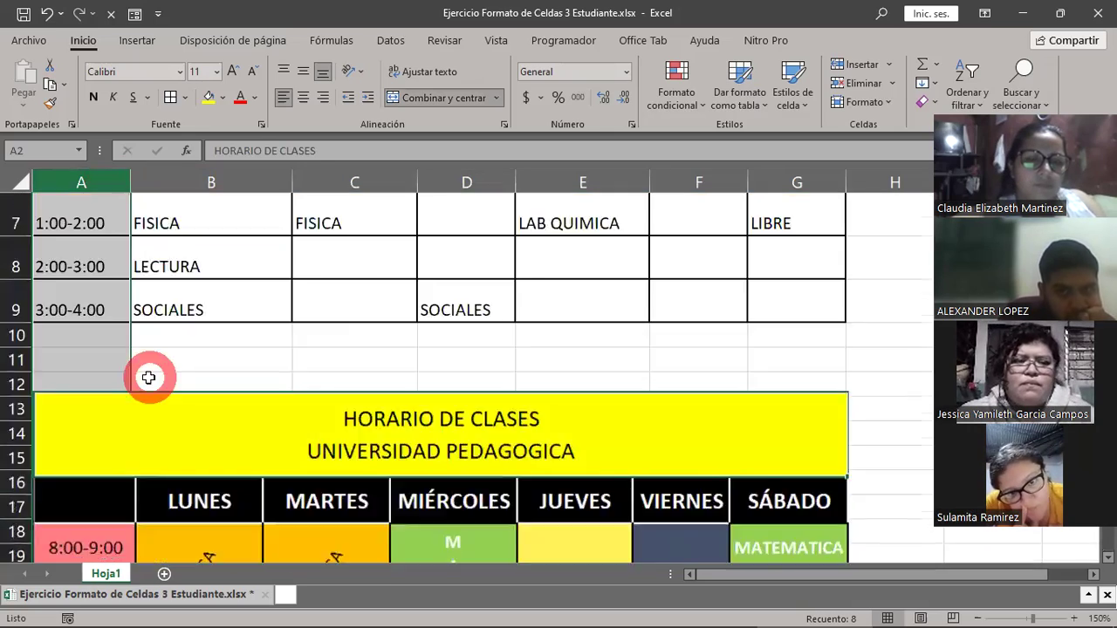
{"action": "scroll", "coordinate": [149, 377], "scroll_direction": "up", "scroll_amount": 2}
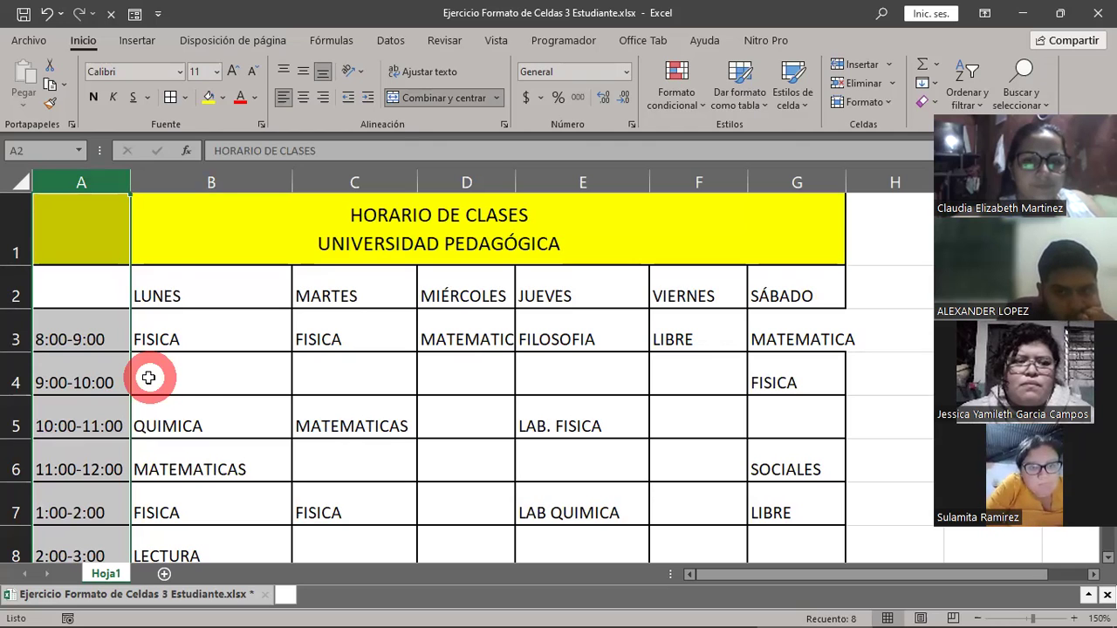
{"action": "mouse_move", "coordinate": [114, 180]}
{"action": "left_mouse_down"}
{"action": "mouse_move", "coordinate": [779, 179]}
{"action": "mouse_move", "coordinate": [416, 166]}
{"action": "mouse_move", "coordinate": [99, 178]}
{"action": "left_mouse_up"}
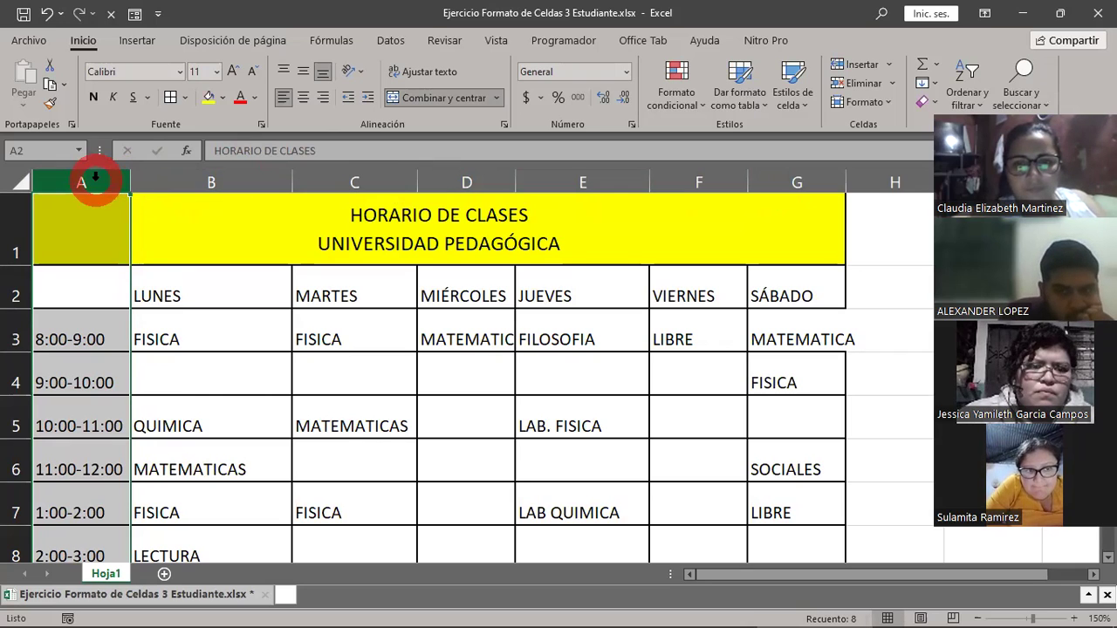
{"action": "left_click_drag", "start_coordinate": [93, 180], "coordinate": [575, 186]}
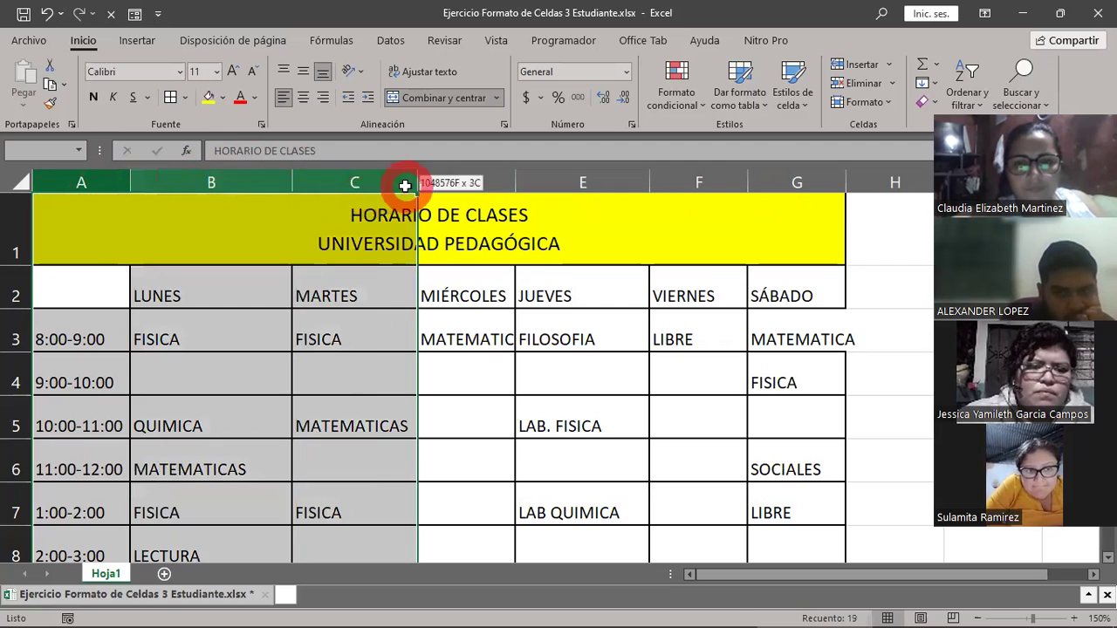
{"action": "mouse_move", "coordinate": [575, 186]}
{"action": "left_mouse_down"}
{"action": "mouse_move", "coordinate": [759, 172]}
{"action": "mouse_move", "coordinate": [744, 183]}
{"action": "left_mouse_up"}
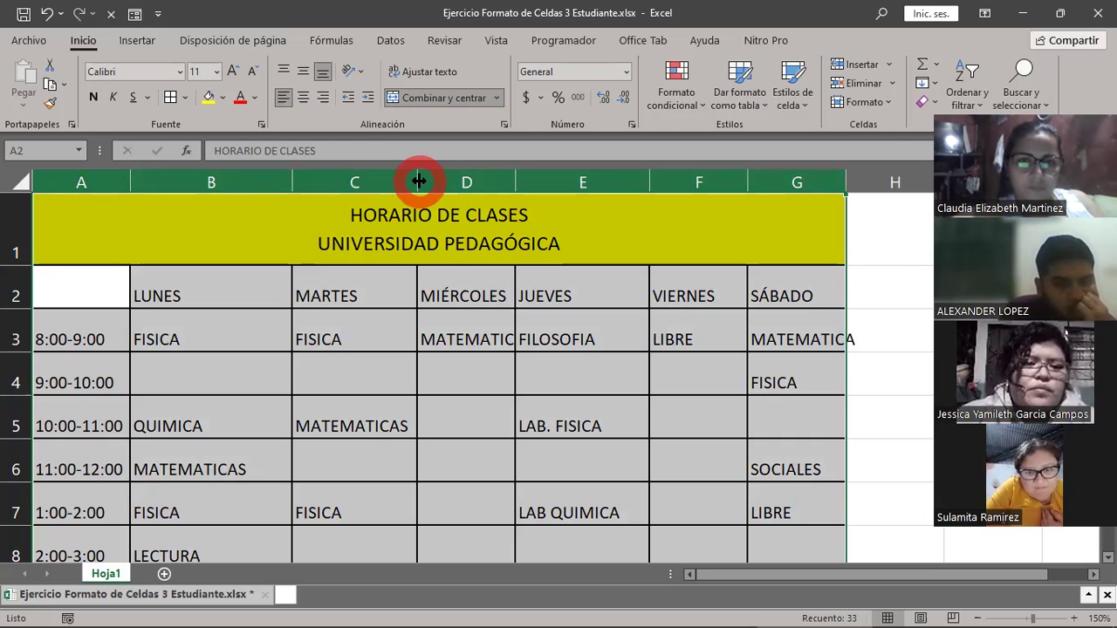
Step: Drag a header border to give the selected columns a uniform width of 14.71
{"action": "left_click_drag", "start_coordinate": [418, 181], "coordinate": [443, 180]}
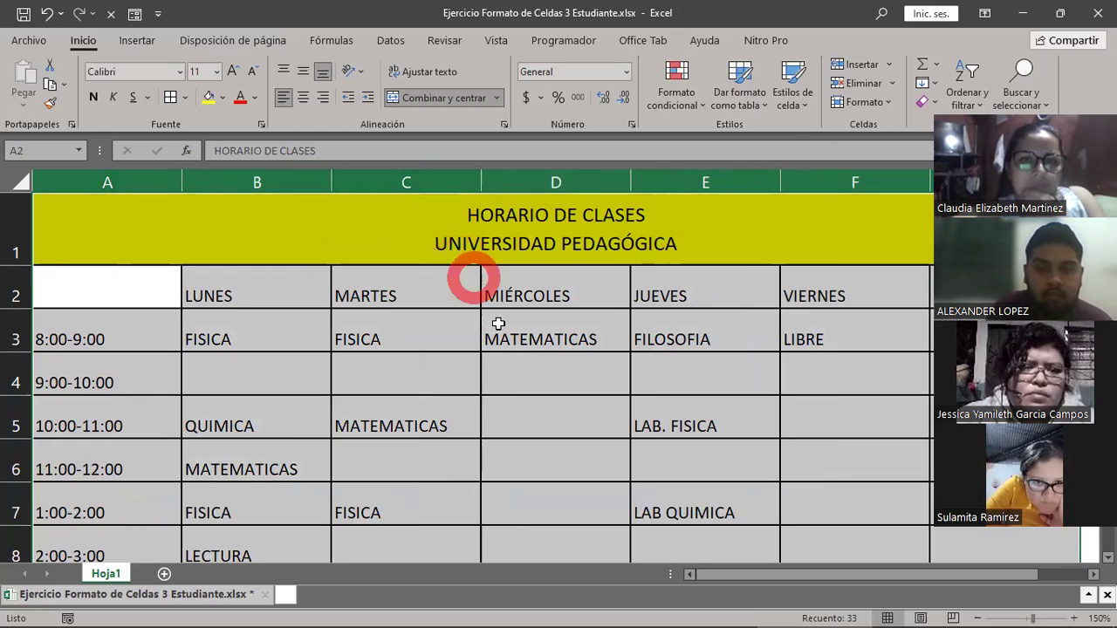
{"action": "mouse_move", "coordinate": [710, 576]}
{"action": "left_mouse_down"}
{"action": "mouse_move", "coordinate": [731, 576]}
{"action": "mouse_move", "coordinate": [745, 598]}
{"action": "mouse_move", "coordinate": [692, 602]}
{"action": "mouse_move", "coordinate": [757, 609]}
{"action": "mouse_move", "coordinate": [753, 599]}
{"action": "left_mouse_up"}
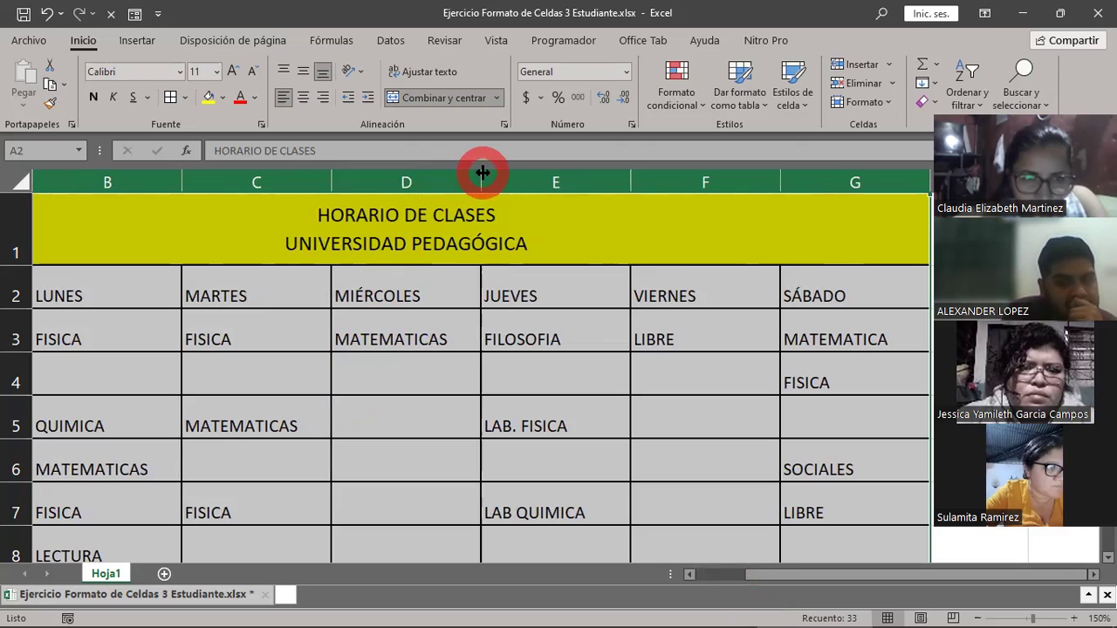
{"action": "left_click_drag", "start_coordinate": [482, 172], "coordinate": [482, 172]}
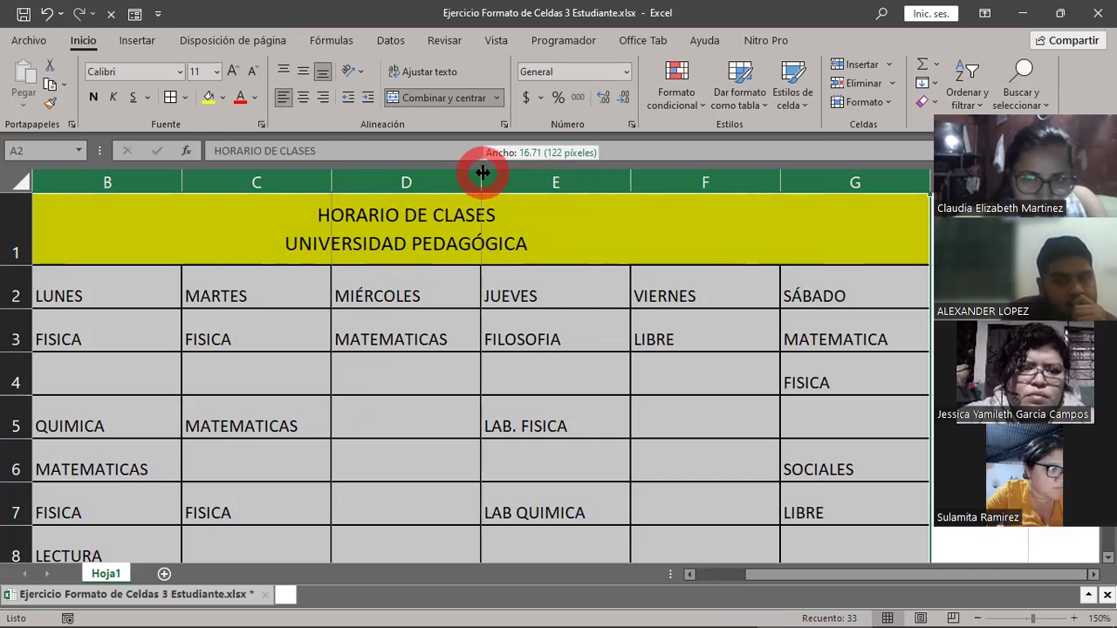
{"action": "left_click_drag", "start_coordinate": [478, 173], "coordinate": [454, 172]}
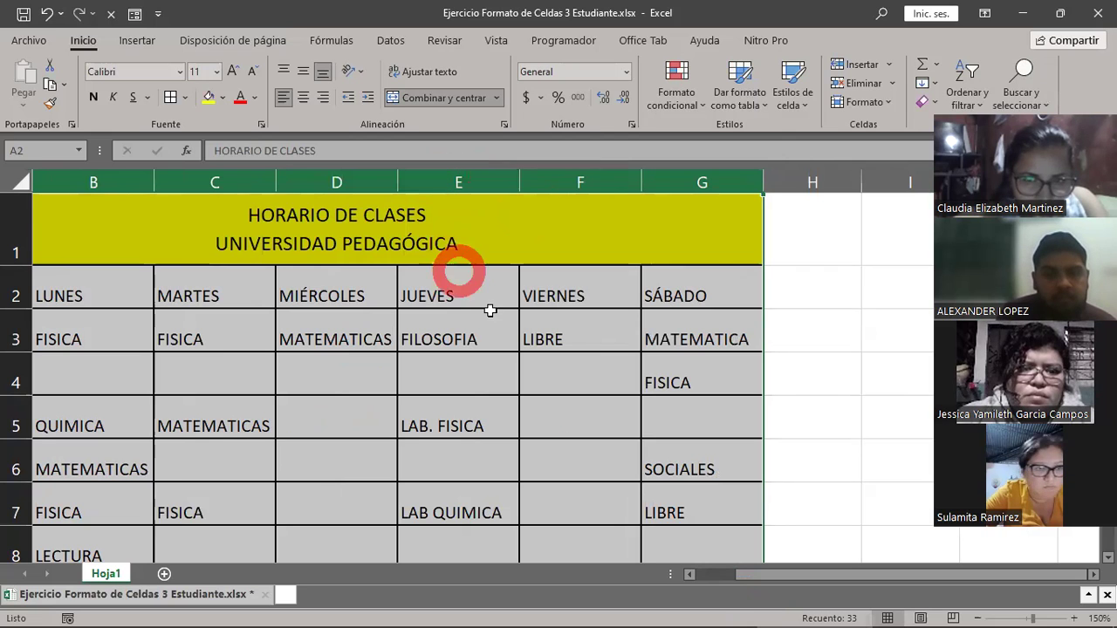
Step: Clear the column selection by picking cell G5 and review the timetable
{"action": "scroll", "coordinate": [763, 498], "scroll_direction": "down", "scroll_amount": 3}
{"action": "scroll", "coordinate": [763, 498], "scroll_direction": "down", "scroll_amount": 1}
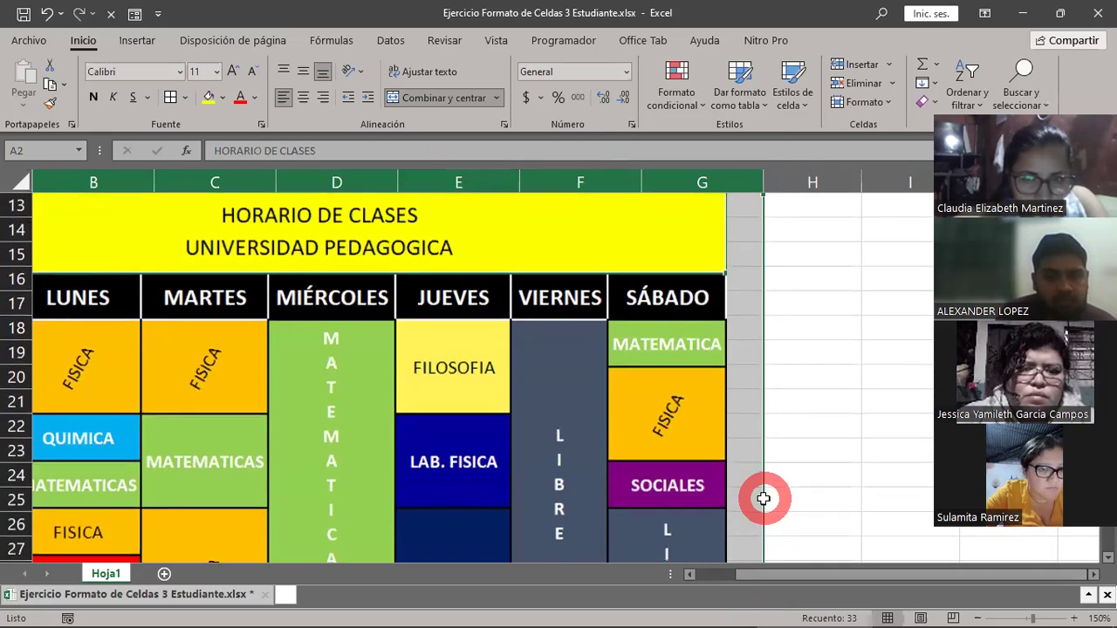
{"action": "scroll", "coordinate": [764, 497], "scroll_direction": "up", "scroll_amount": 5}
{"action": "left_click", "coordinate": [725, 419]}
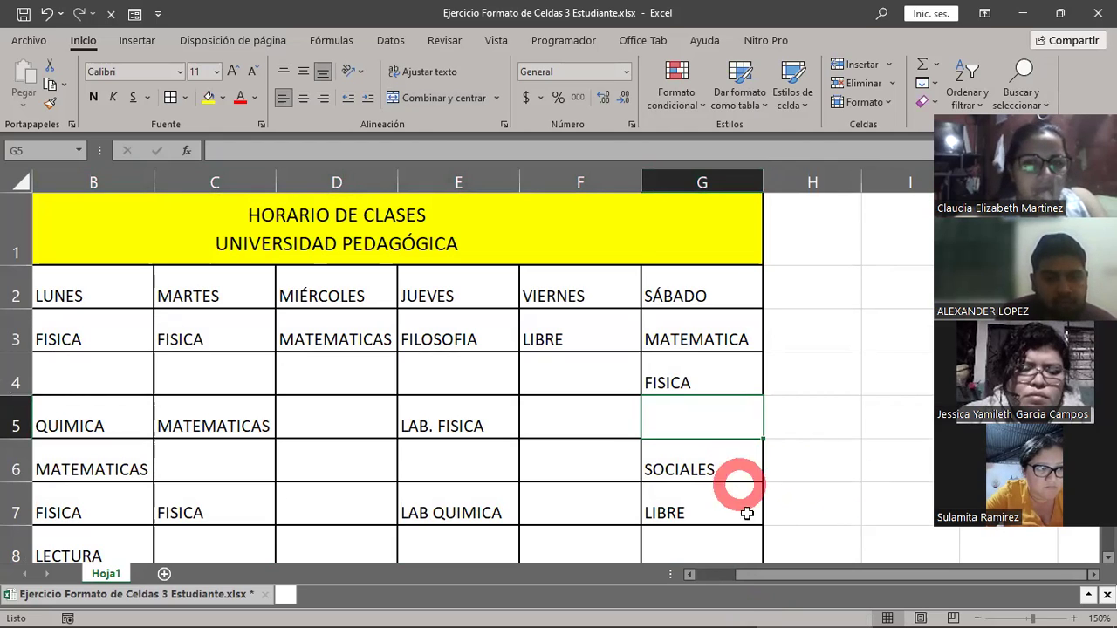
{"action": "left_click_drag", "start_coordinate": [746, 578], "coordinate": [690, 583]}
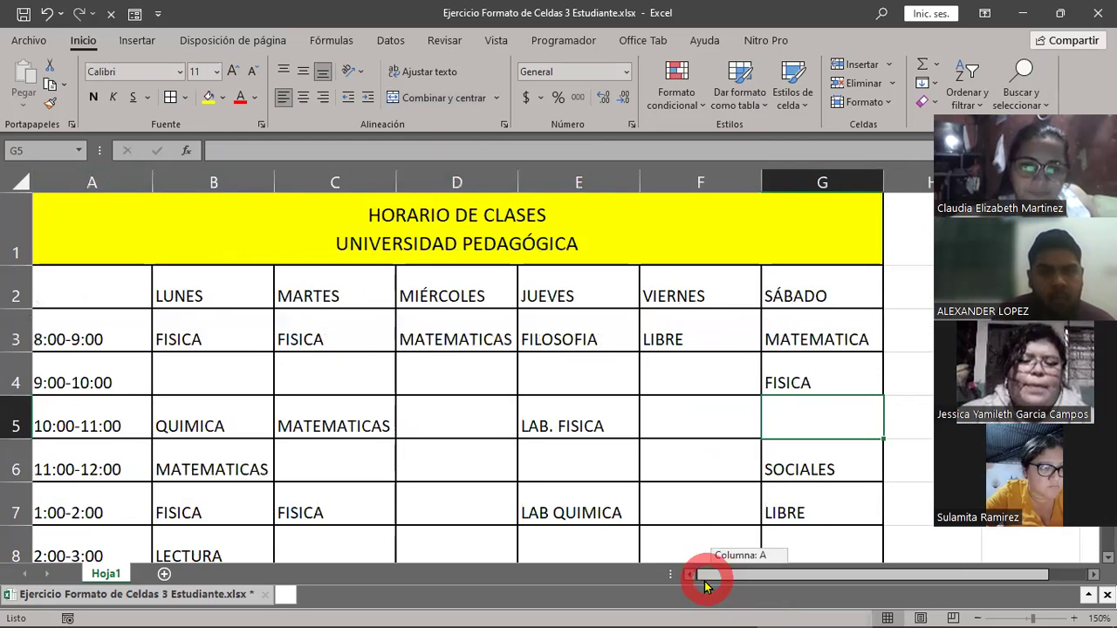
{"action": "scroll", "coordinate": [690, 582], "scroll_direction": "down", "scroll_amount": 2}
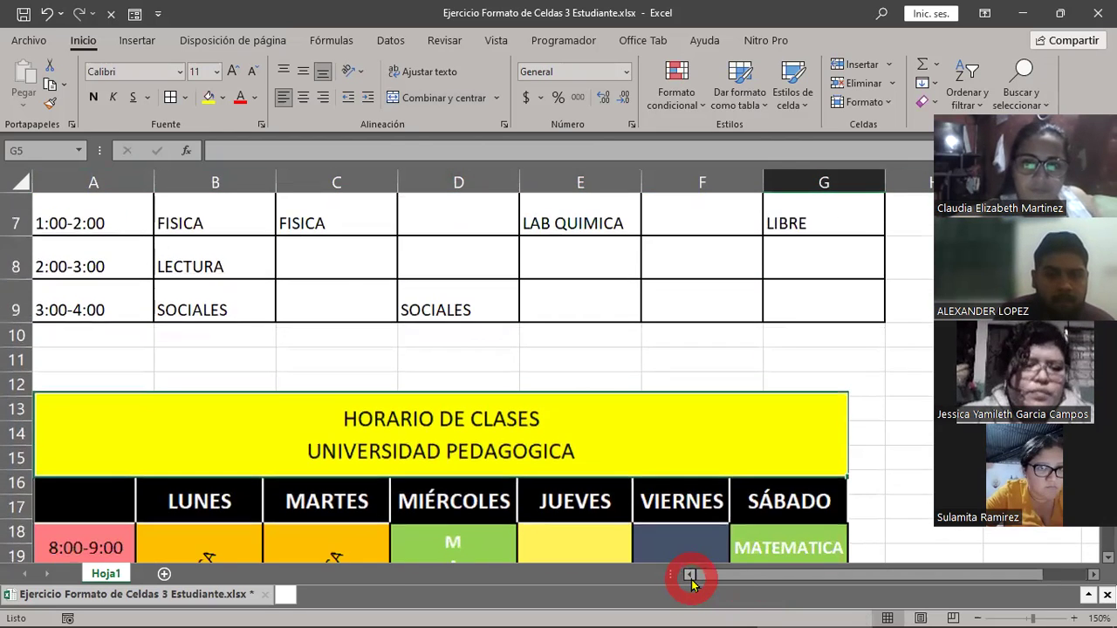
{"action": "scroll", "coordinate": [690, 583], "scroll_direction": "up", "scroll_amount": 1}
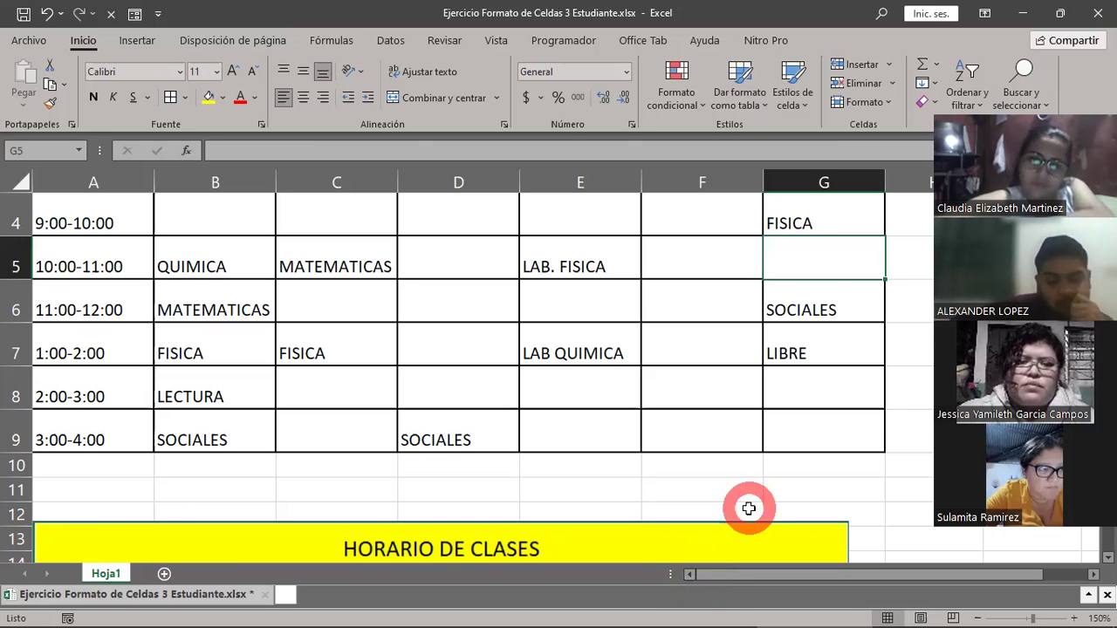
{"action": "scroll", "coordinate": [749, 508], "scroll_direction": "up", "scroll_amount": 1}
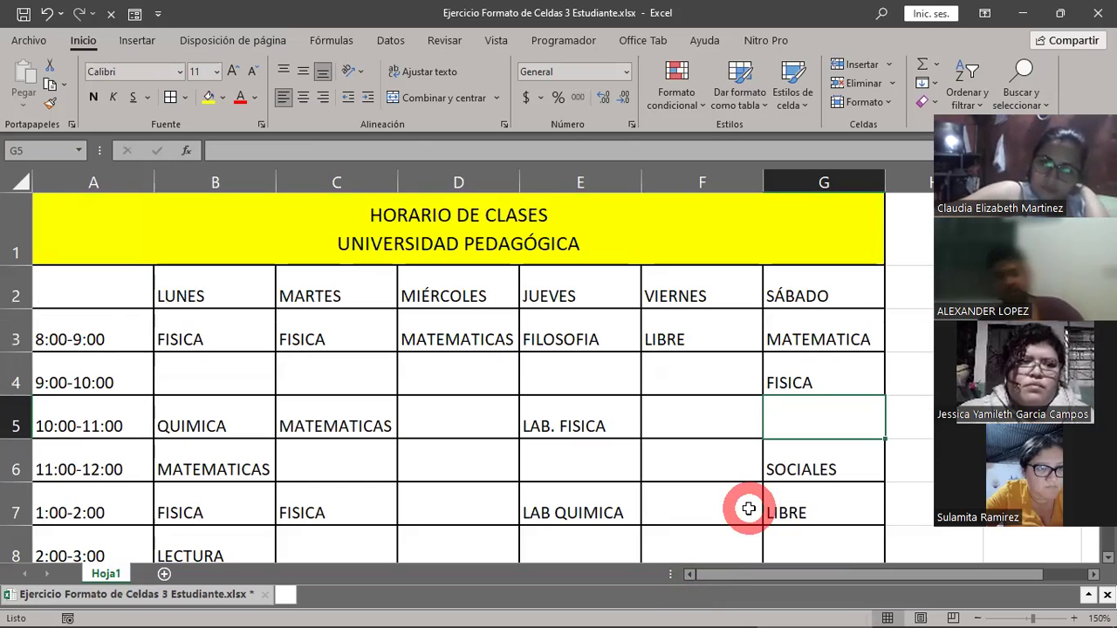
{"action": "scroll", "coordinate": [748, 508], "scroll_direction": "down", "scroll_amount": 4}
{"action": "scroll", "coordinate": [748, 509], "scroll_direction": "down", "scroll_amount": 1}
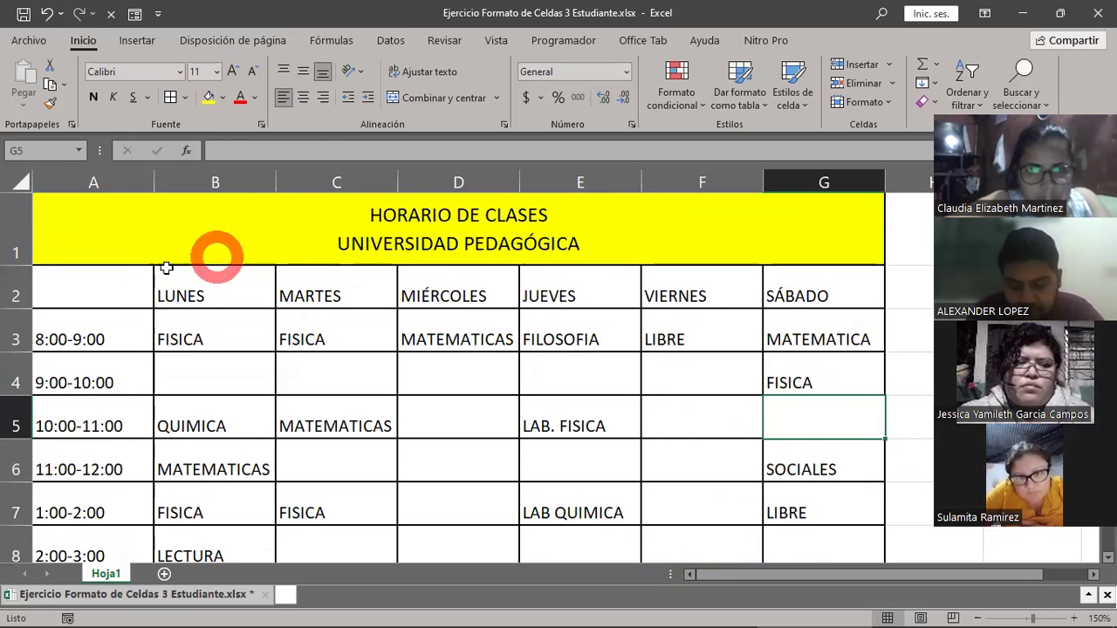
Step: Select A2:G9 and apply middle and centre alignment to its text
{"action": "mouse_move", "coordinate": [65, 292]}
{"action": "left_mouse_down"}
{"action": "mouse_move", "coordinate": [513, 348]}
{"action": "mouse_move", "coordinate": [800, 561]}
{"action": "left_mouse_up"}
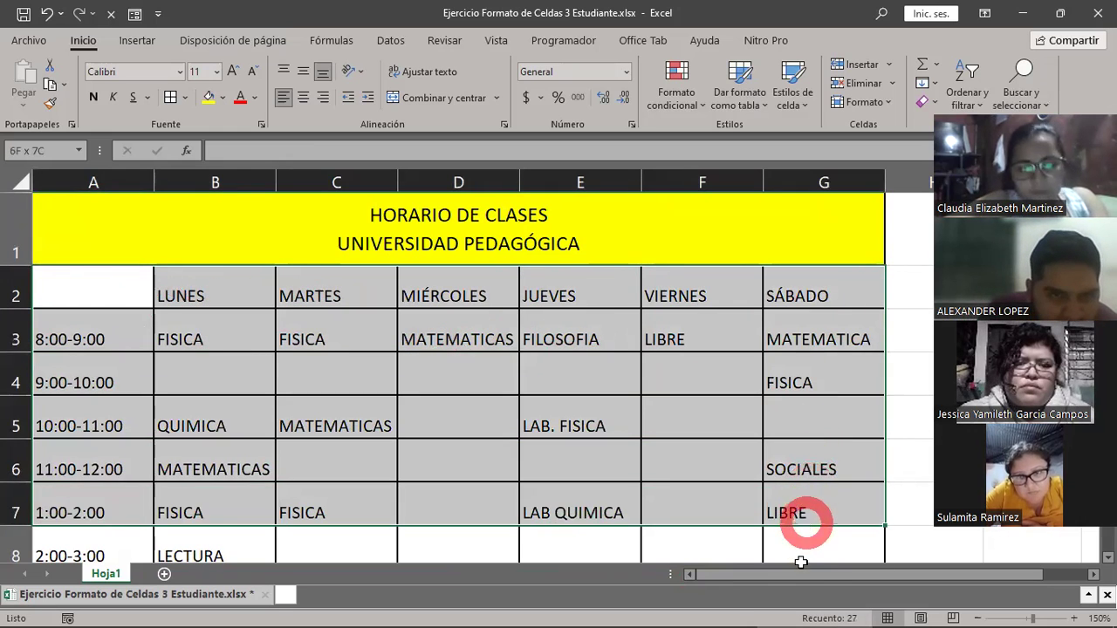
{"action": "left_click_drag", "start_coordinate": [800, 561], "coordinate": [820, 485]}
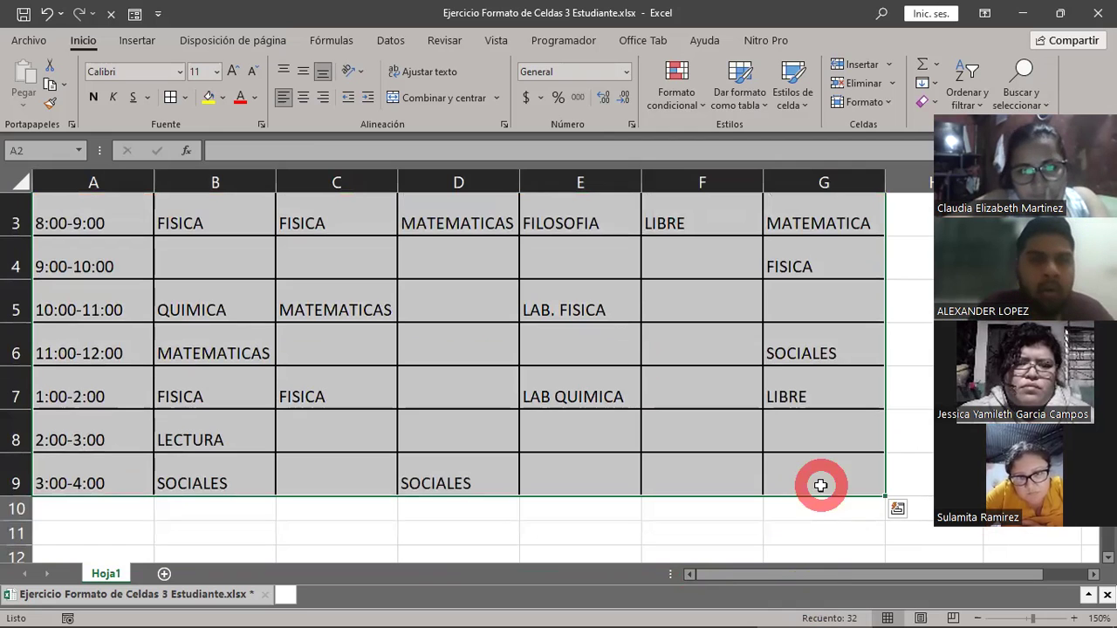
{"action": "scroll", "coordinate": [820, 485], "scroll_direction": "up", "scroll_amount": 1}
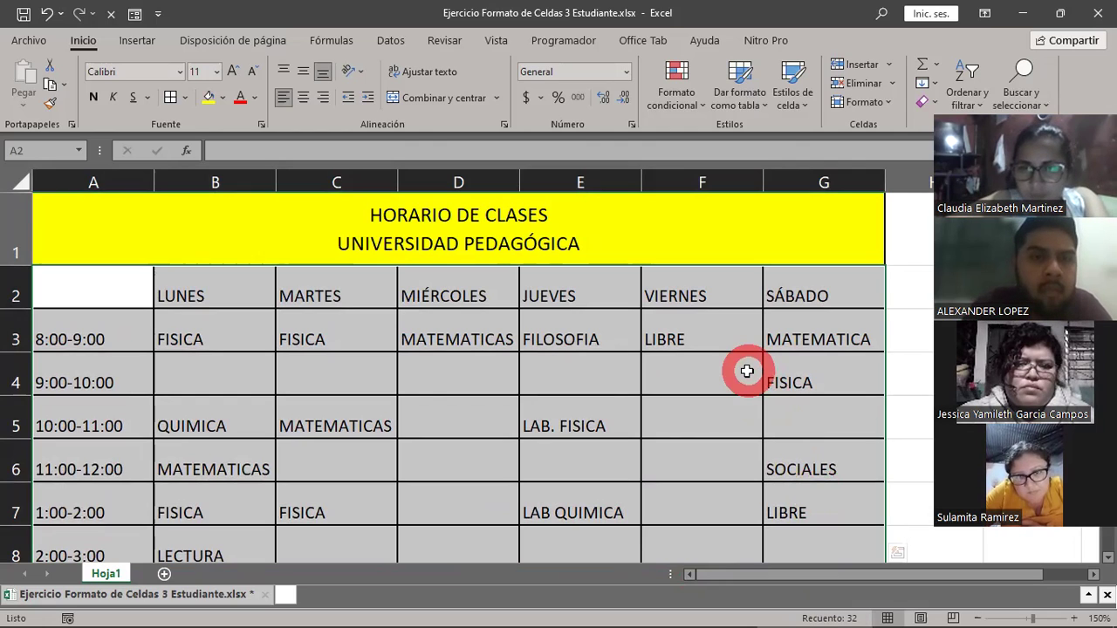
{"action": "left_click", "coordinate": [301, 74]}
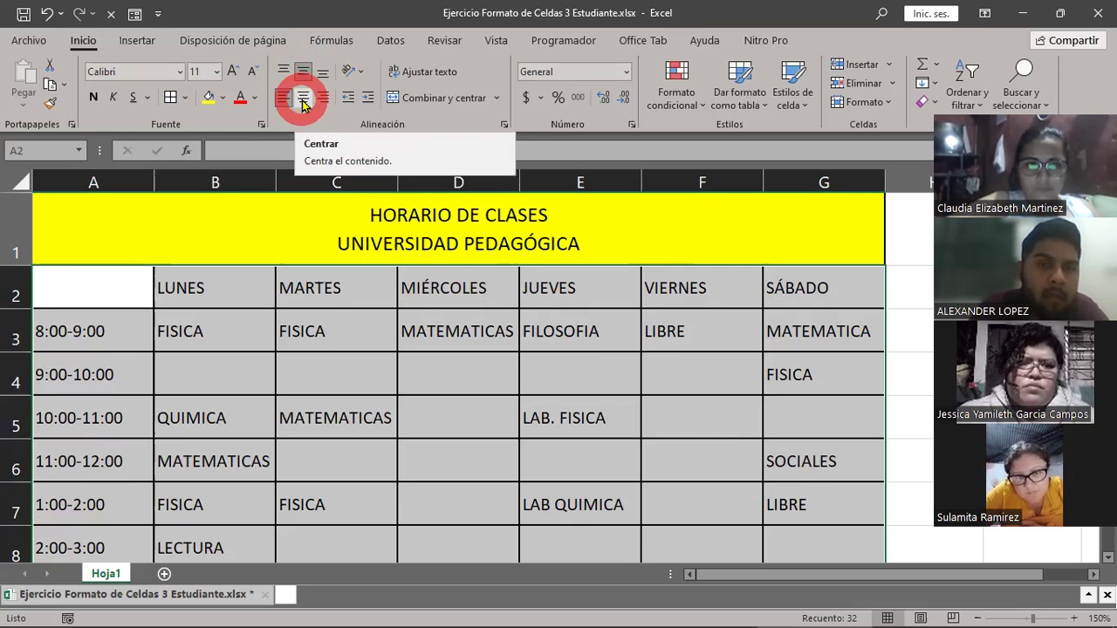
{"action": "left_click", "coordinate": [302, 100]}
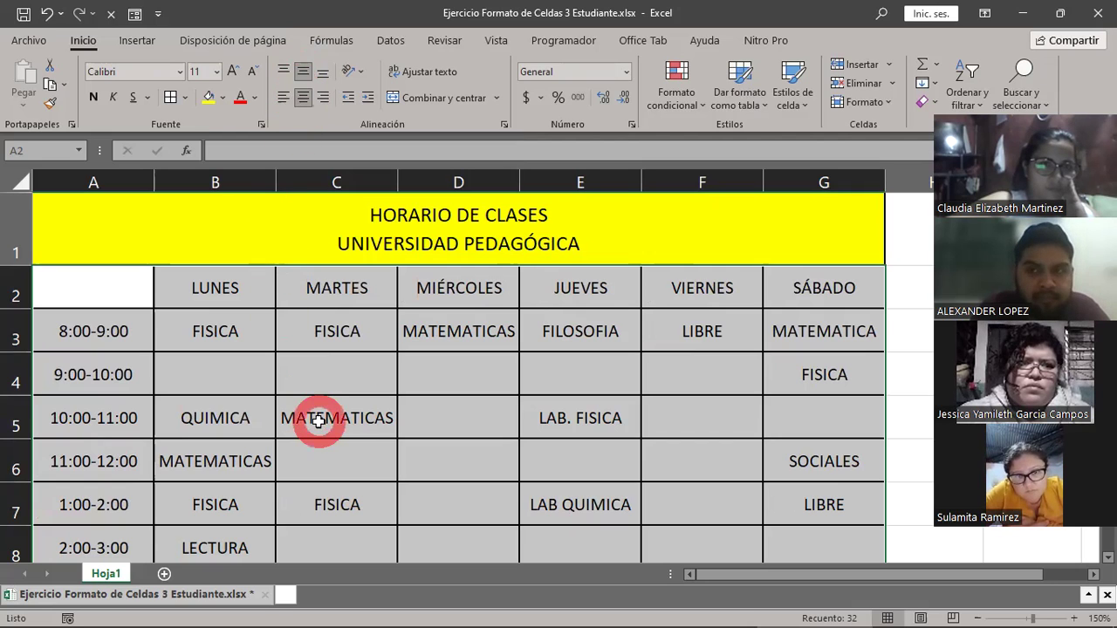
{"action": "scroll", "coordinate": [319, 421], "scroll_direction": "down", "scroll_amount": 4}
{"action": "scroll", "coordinate": [318, 421], "scroll_direction": "down", "scroll_amount": 1}
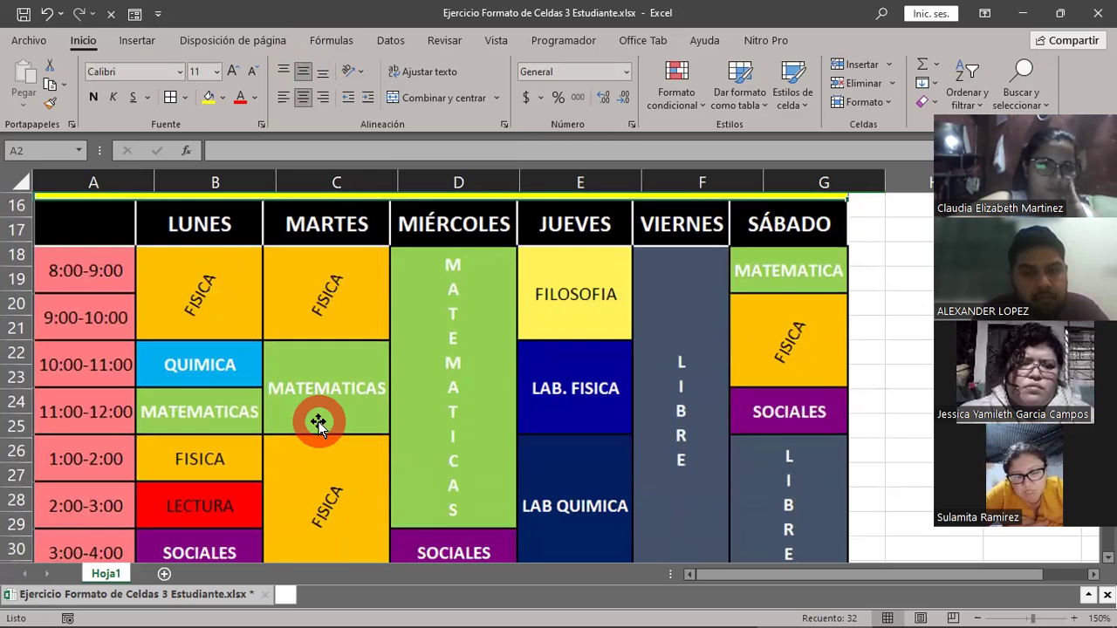
{"action": "scroll", "coordinate": [319, 420], "scroll_direction": "up", "scroll_amount": 4}
{"action": "scroll", "coordinate": [318, 420], "scroll_direction": "up", "scroll_amount": 1}
{"action": "left_click", "coordinate": [301, 422]}
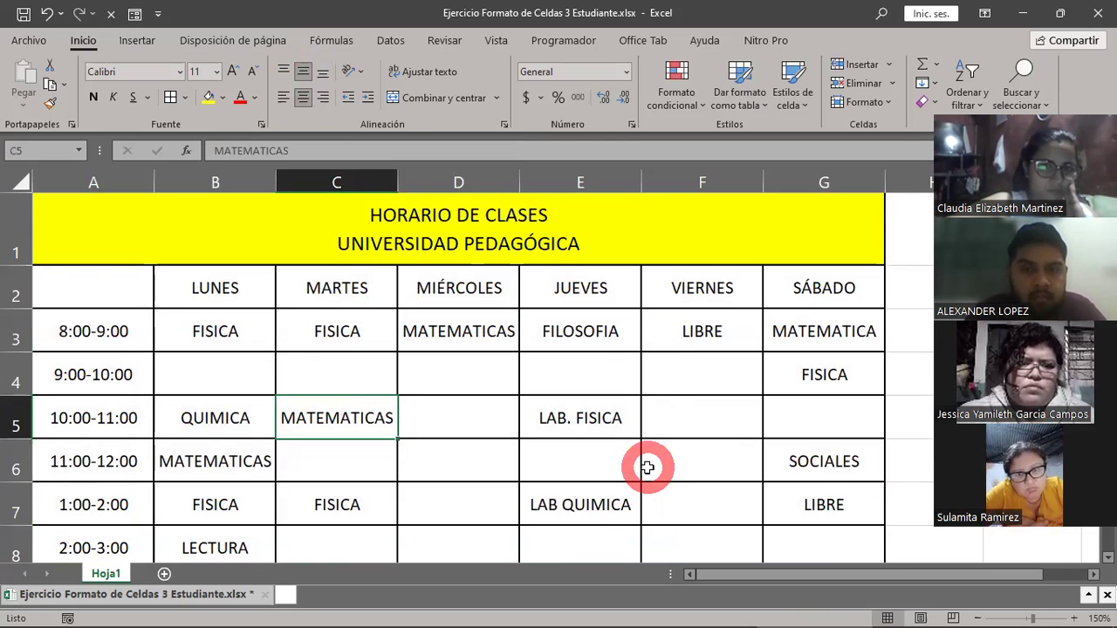
{"action": "scroll", "coordinate": [648, 468], "scroll_direction": "down", "scroll_amount": 3}
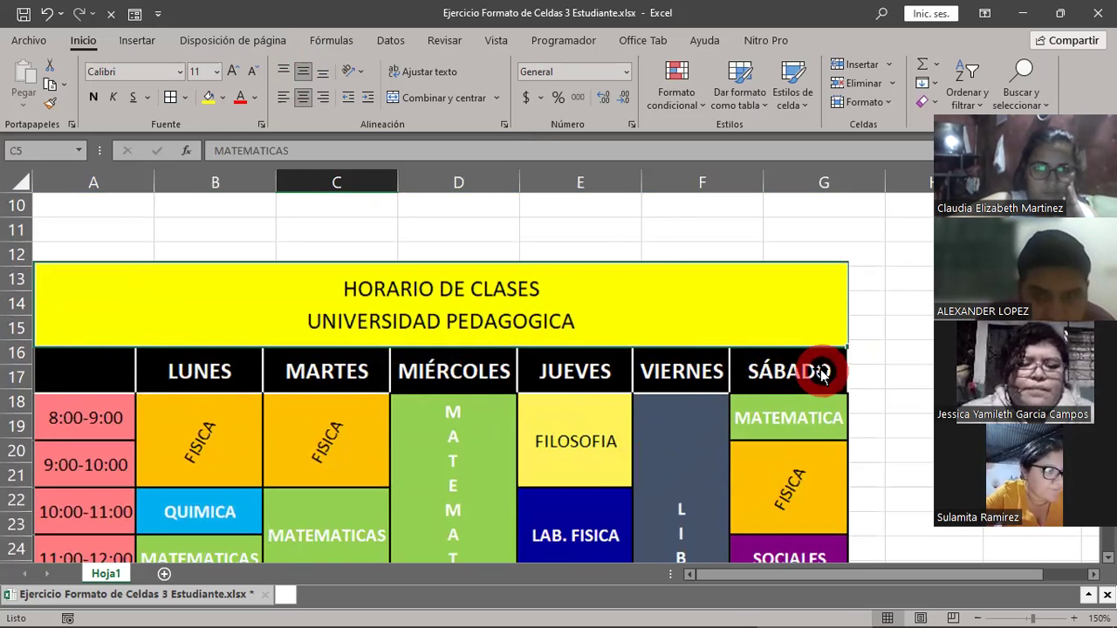
{"action": "scroll", "coordinate": [817, 433], "scroll_direction": "up", "scroll_amount": 3}
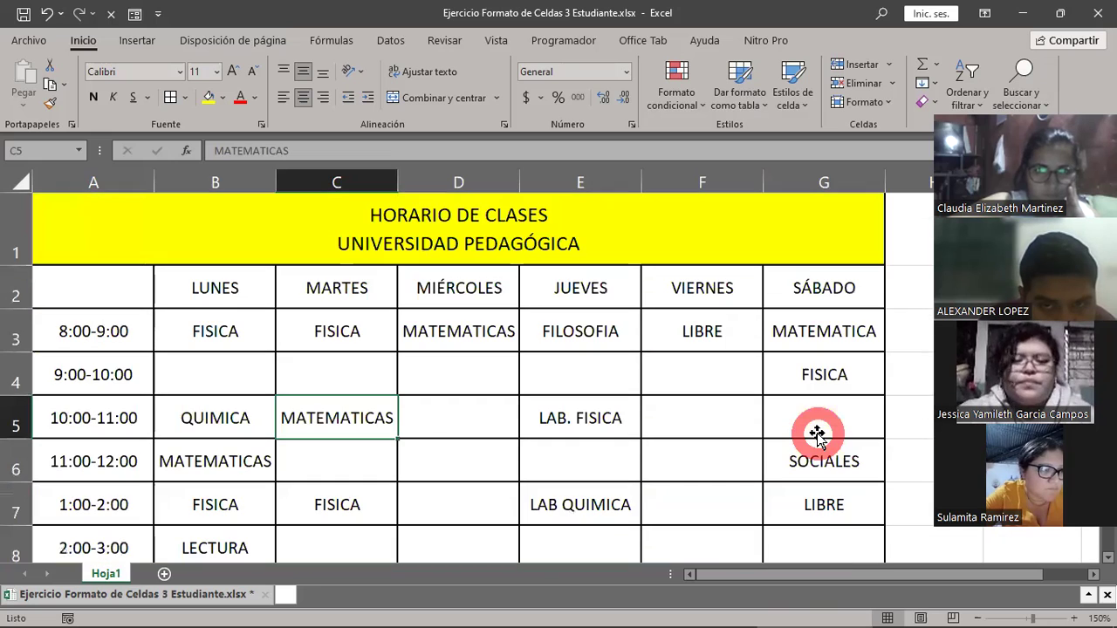
{"action": "scroll", "coordinate": [816, 432], "scroll_direction": "down", "scroll_amount": 4}
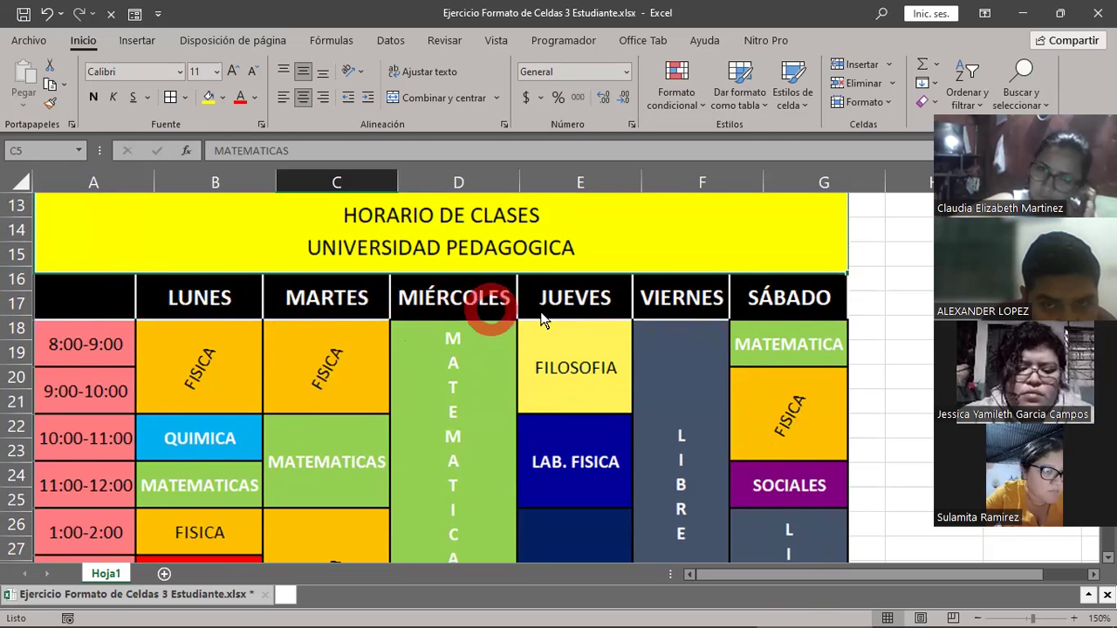
{"action": "scroll", "coordinate": [463, 384], "scroll_direction": "up", "scroll_amount": 3}
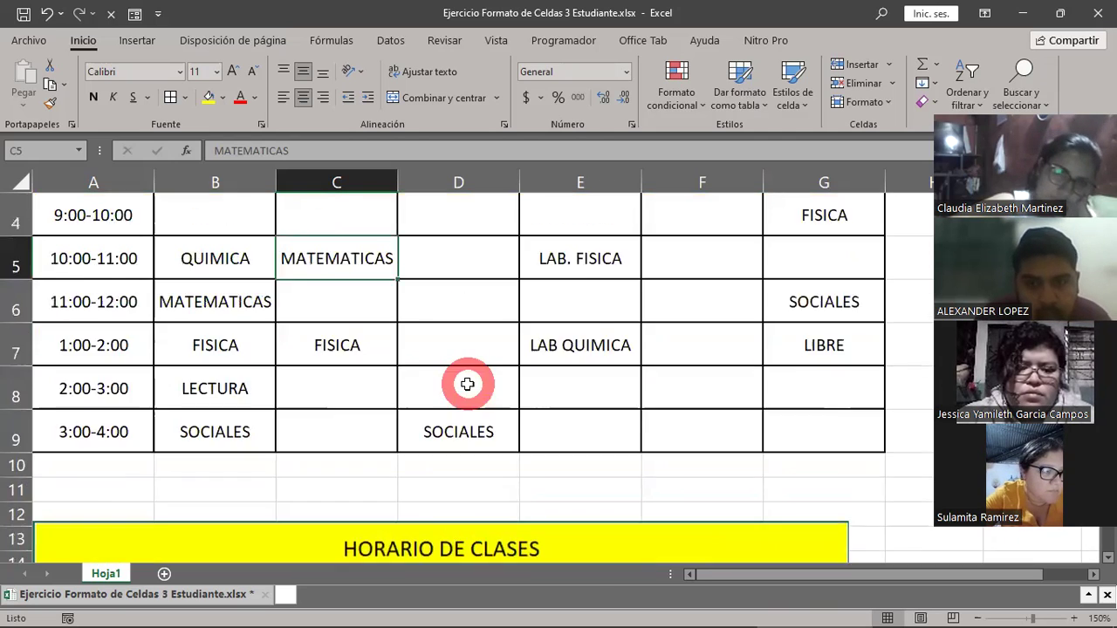
{"action": "scroll", "coordinate": [468, 384], "scroll_direction": "up", "scroll_amount": 1}
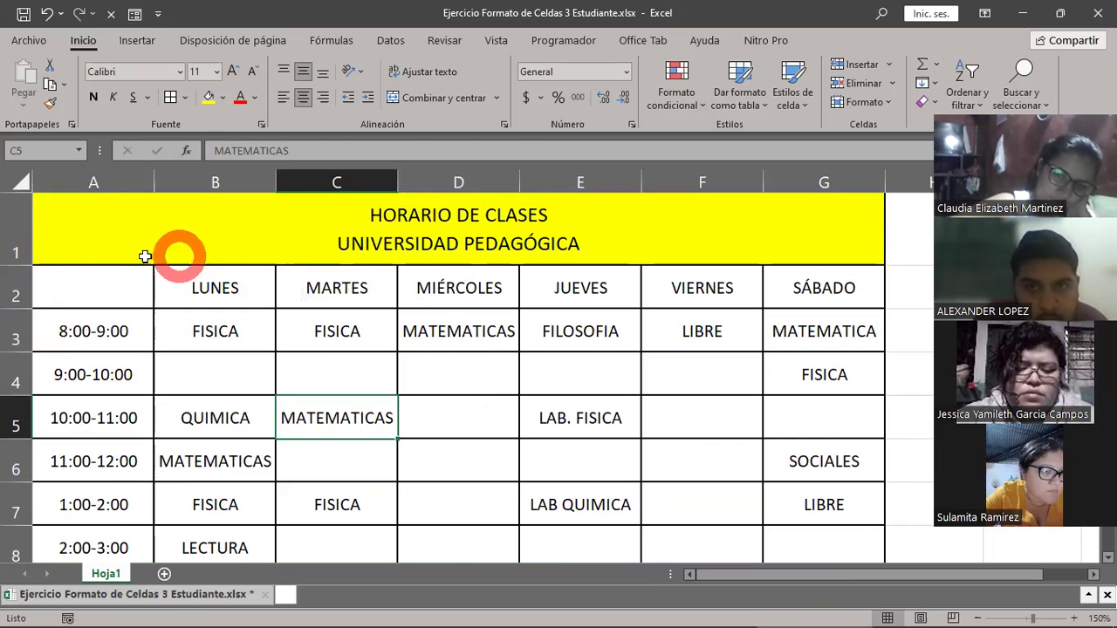
Step: Fill the day-name cells A2:G2 with Negro, Texto 1
{"action": "mouse_move", "coordinate": [85, 290]}
{"action": "left_mouse_down"}
{"action": "mouse_move", "coordinate": [398, 292]}
{"action": "mouse_move", "coordinate": [488, 275]}
{"action": "mouse_move", "coordinate": [801, 299]}
{"action": "left_mouse_up"}
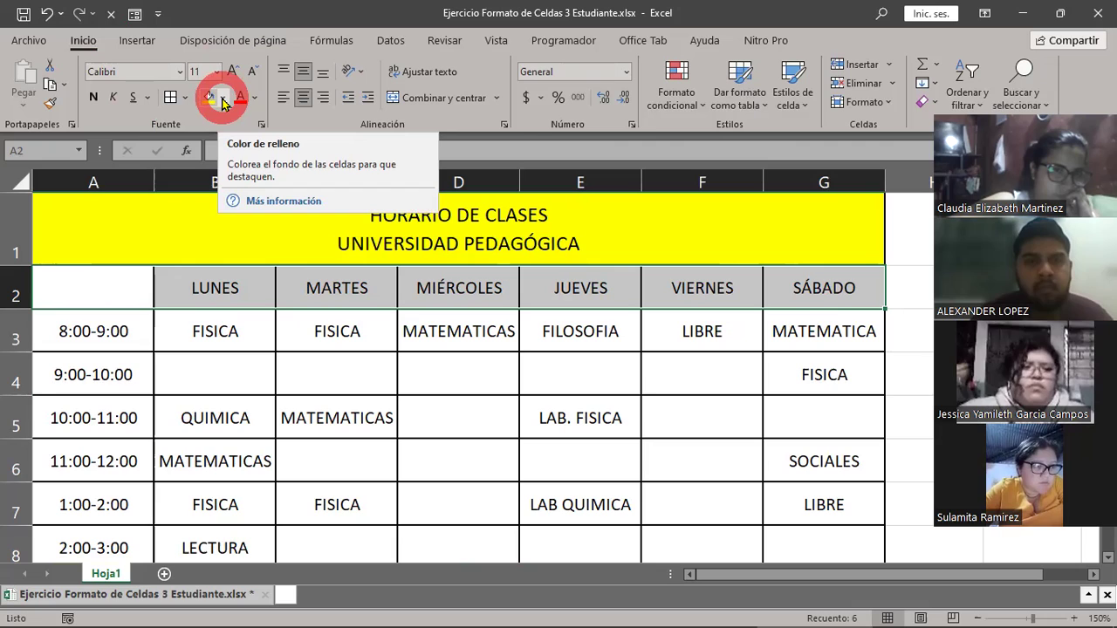
{"action": "left_click", "coordinate": [224, 98]}
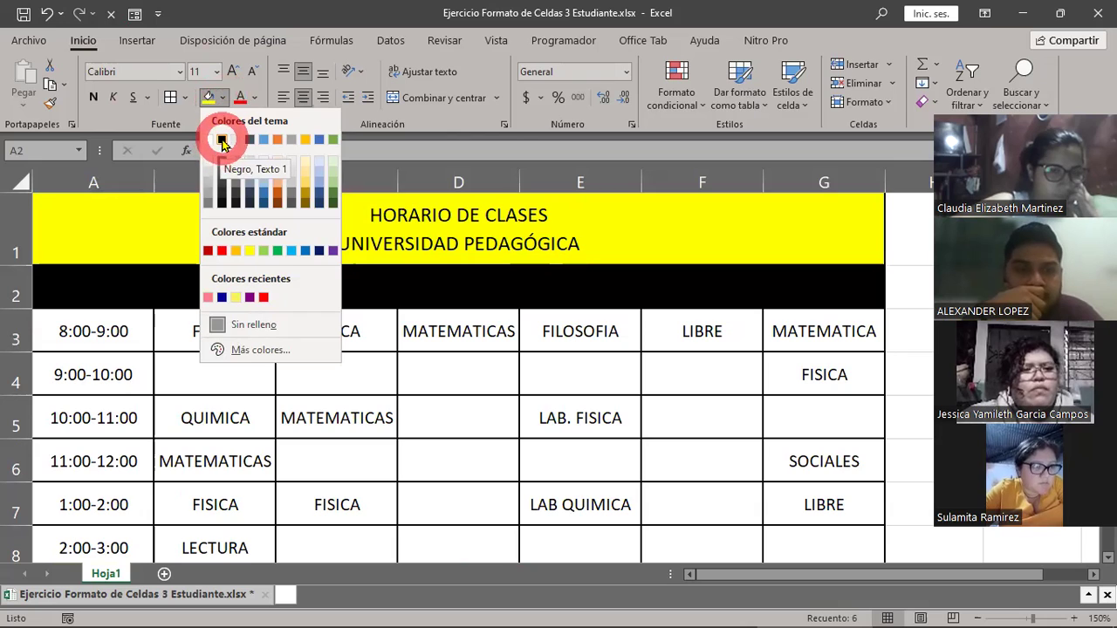
{"action": "left_click", "coordinate": [222, 141]}
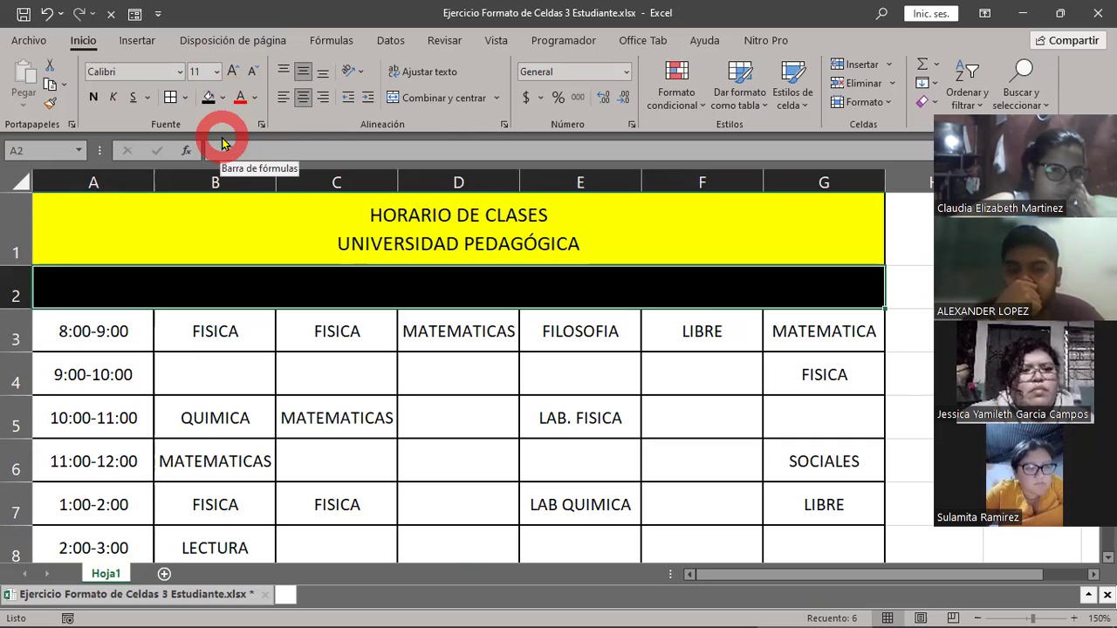
{"action": "scroll", "coordinate": [392, 486], "scroll_direction": "down", "scroll_amount": 4}
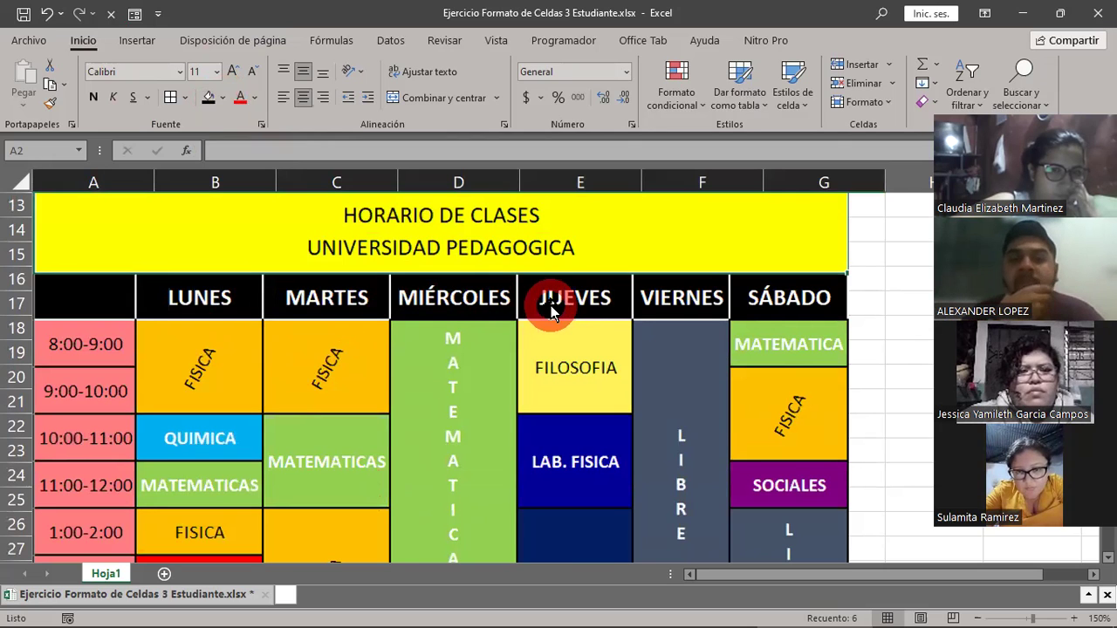
{"action": "scroll", "coordinate": [541, 377], "scroll_direction": "up", "scroll_amount": 4}
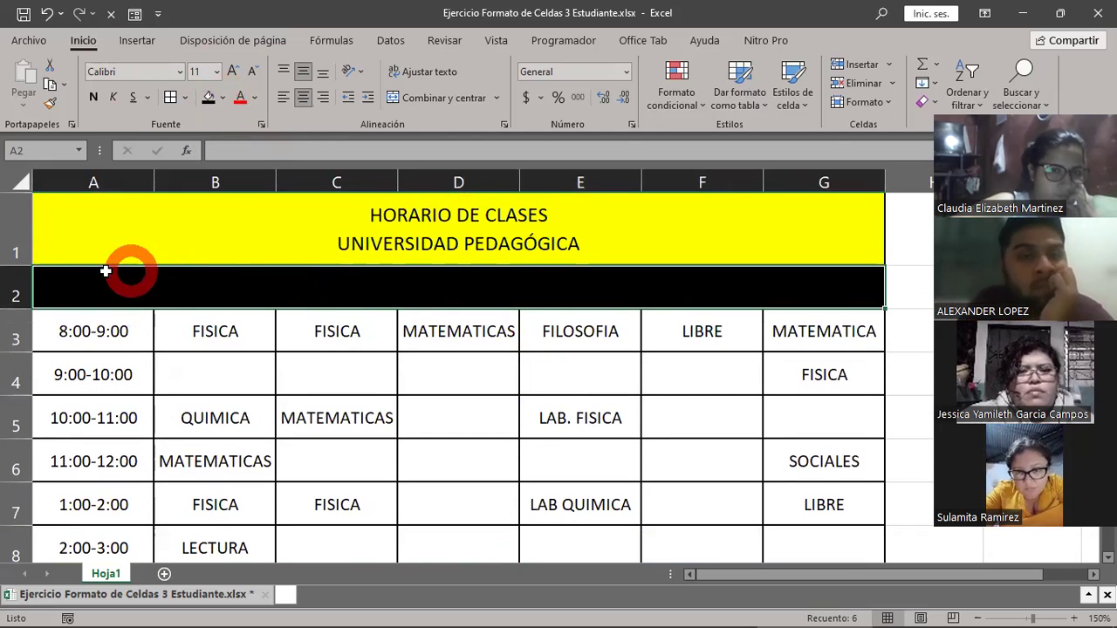
{"action": "left_click_drag", "start_coordinate": [104, 272], "coordinate": [818, 291]}
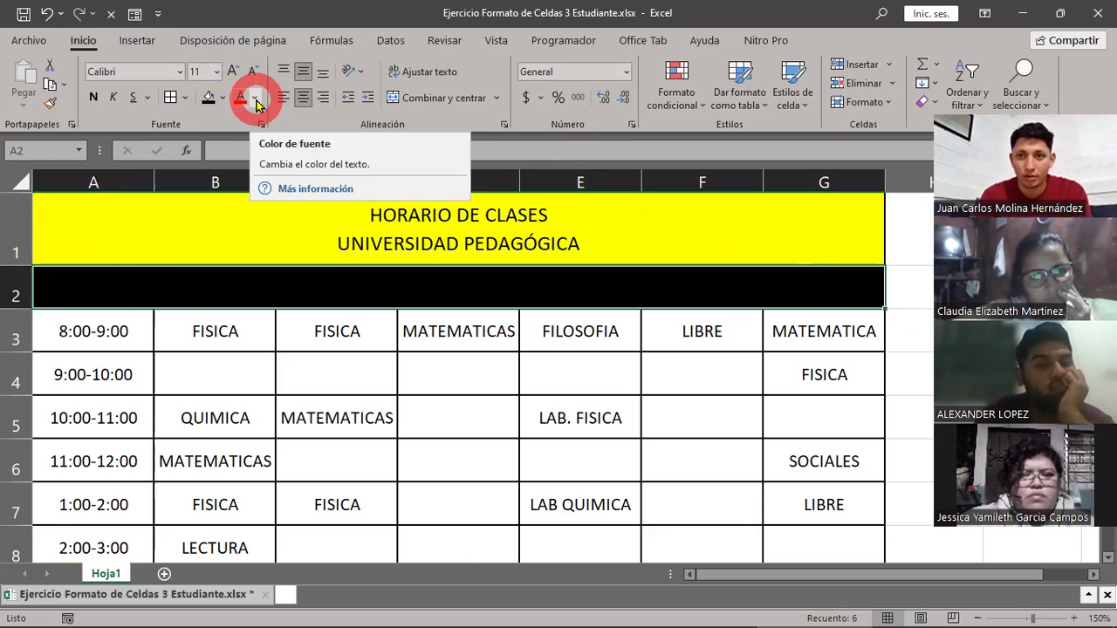
{"action": "left_click", "coordinate": [256, 101]}
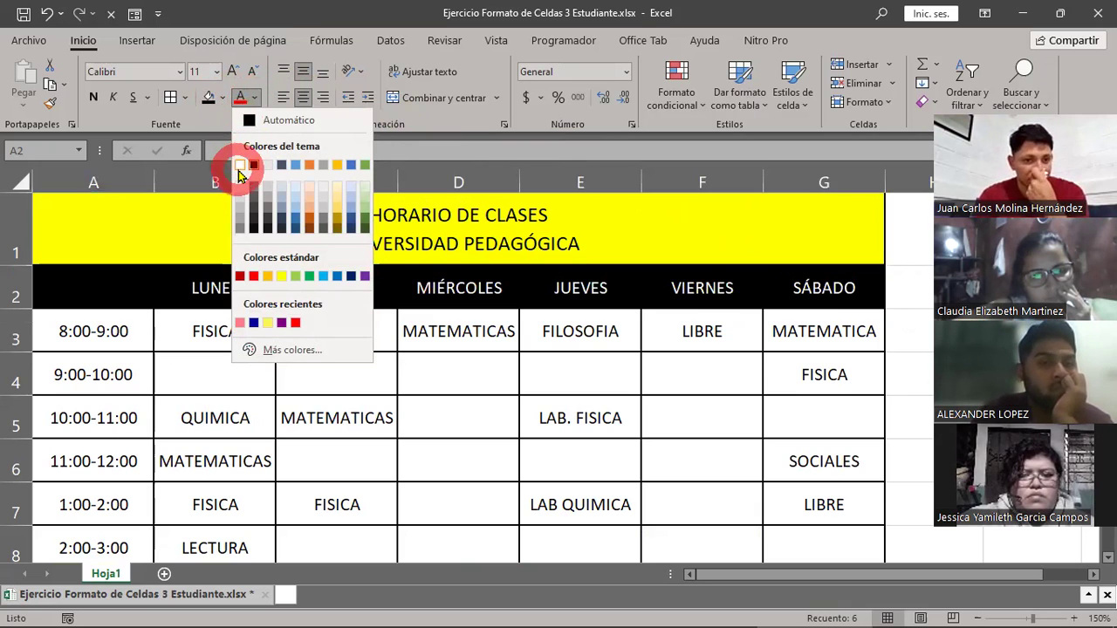
{"action": "left_click", "coordinate": [239, 167]}
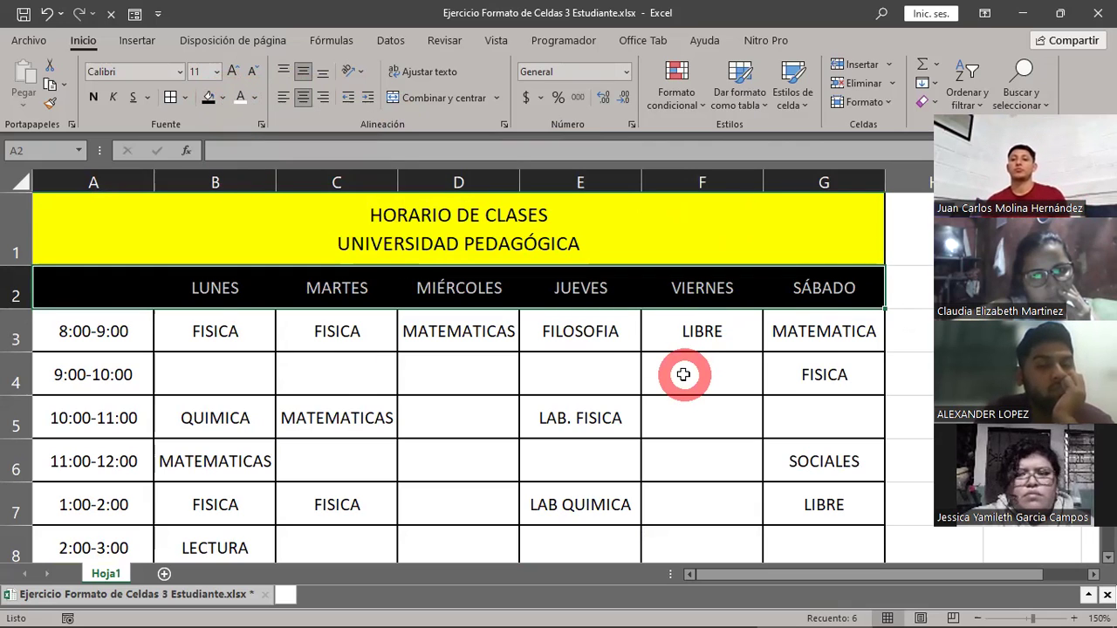
{"action": "left_click", "coordinate": [112, 297]}
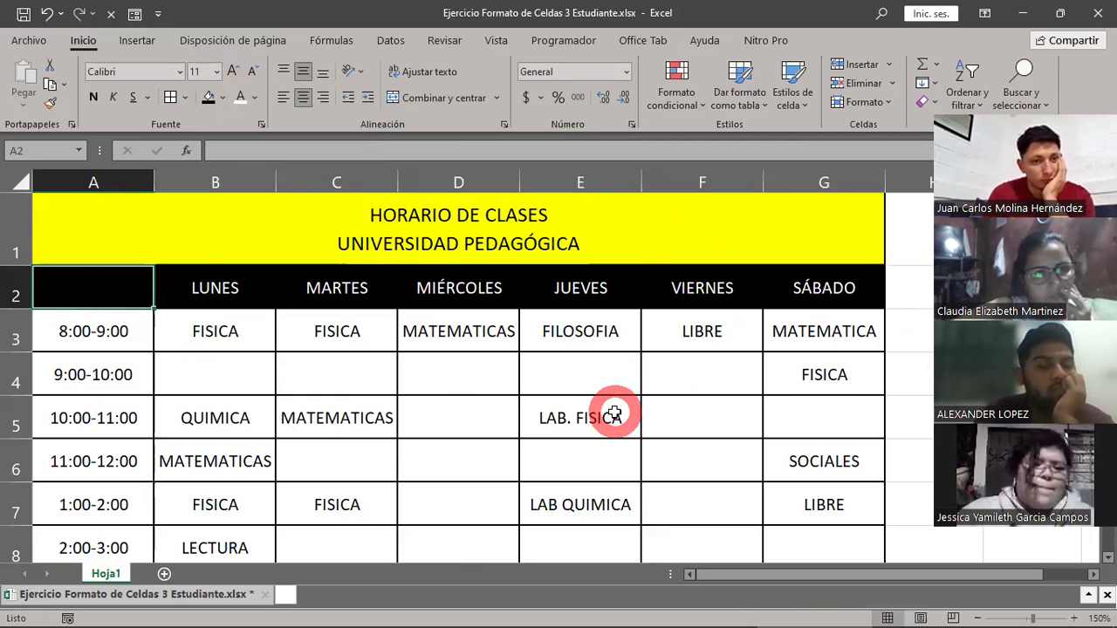
{"action": "scroll", "coordinate": [615, 413], "scroll_direction": "down", "scroll_amount": 2}
{"action": "scroll", "coordinate": [614, 413], "scroll_direction": "down", "scroll_amount": 2}
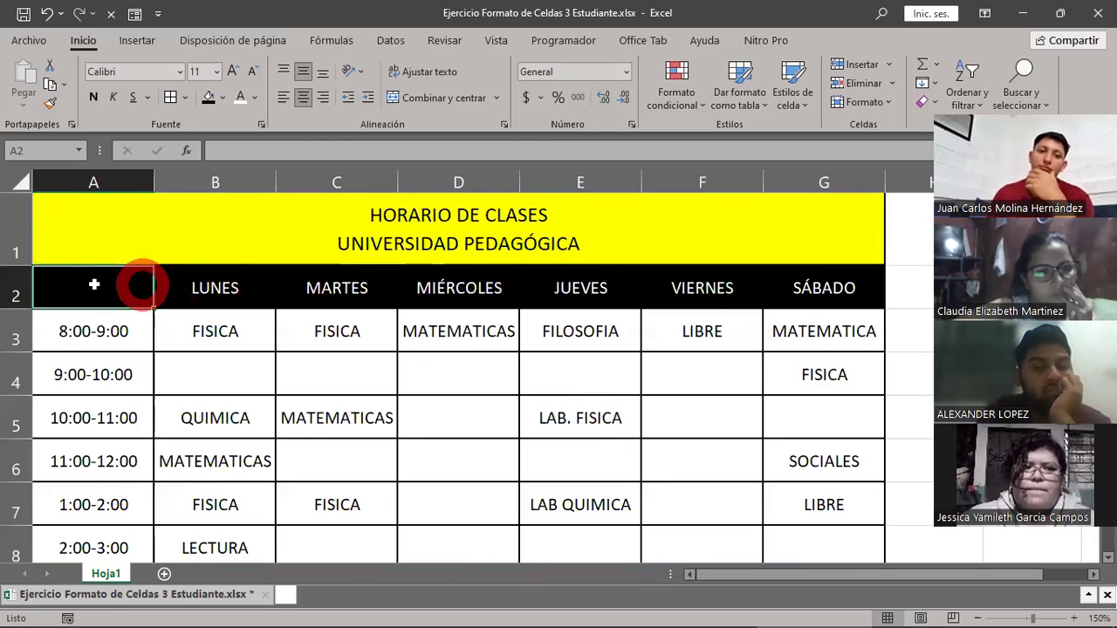
{"action": "left_click_drag", "start_coordinate": [92, 284], "coordinate": [856, 294]}
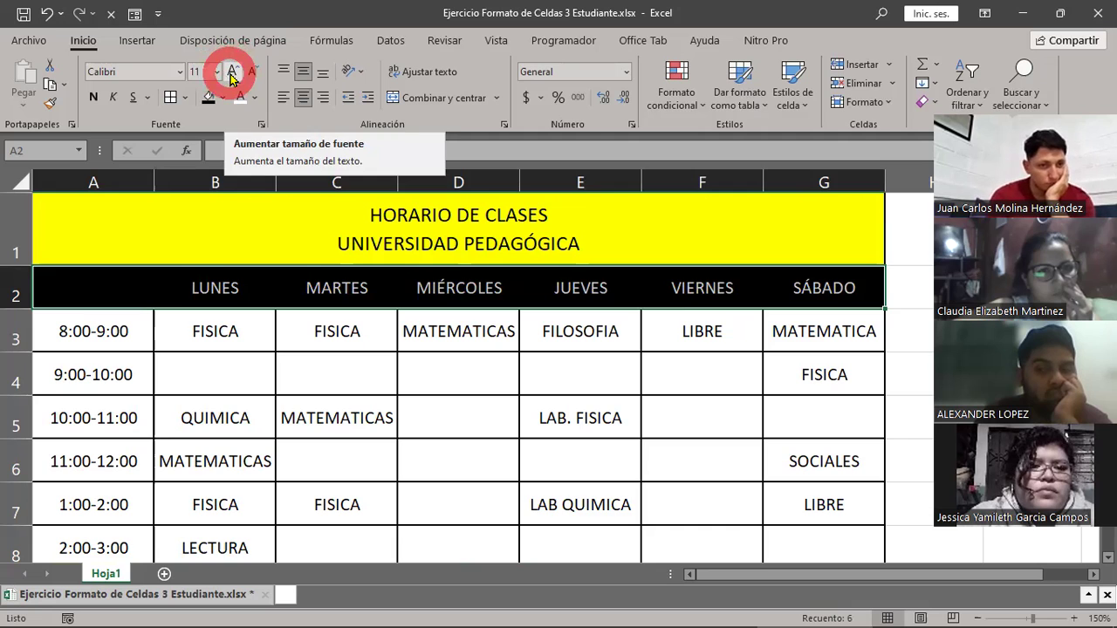
Step: Increase the day-name font size from 11 to 14 and compare with the model
{"action": "left_click", "coordinate": [233, 79]}
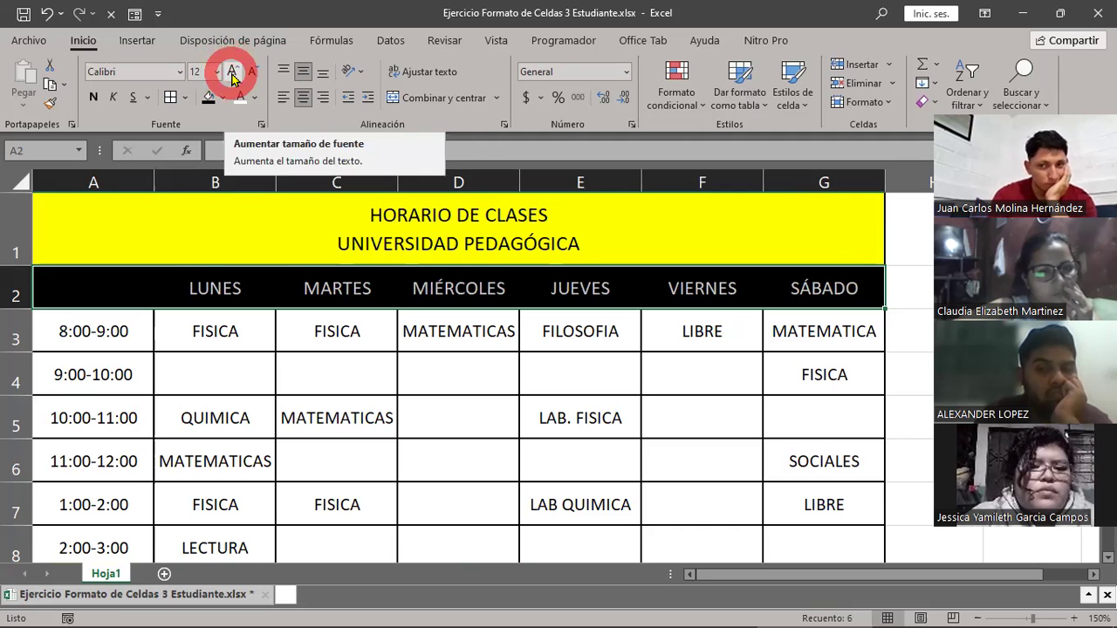
{"action": "left_click", "coordinate": [233, 79]}
{"action": "scroll", "coordinate": [548, 453], "scroll_direction": "down", "scroll_amount": 1}
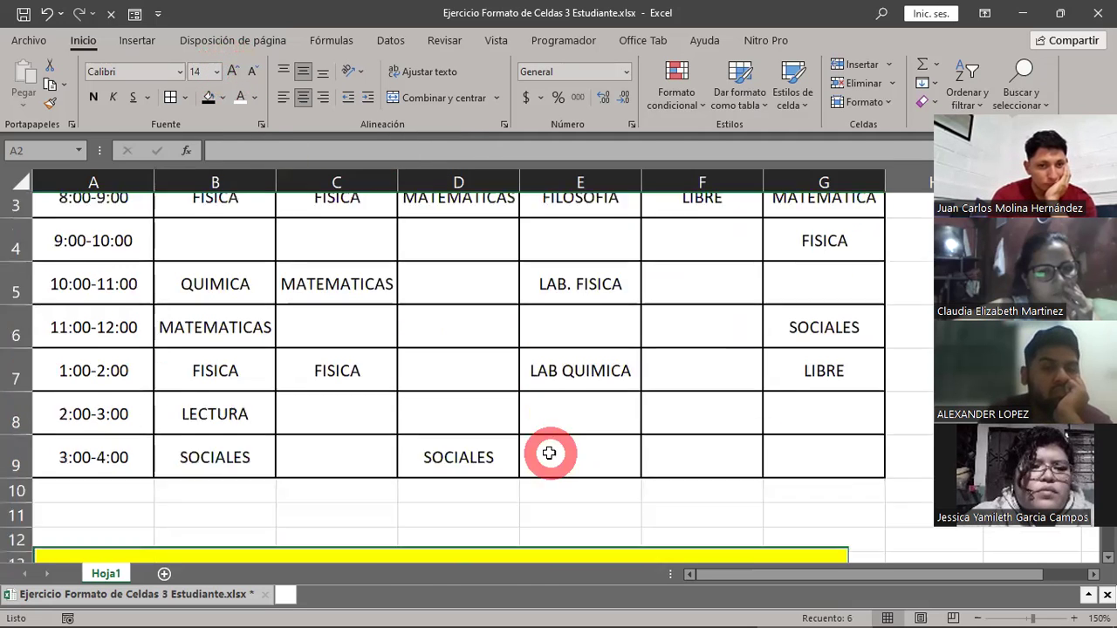
{"action": "scroll", "coordinate": [548, 453], "scroll_direction": "down", "scroll_amount": 3}
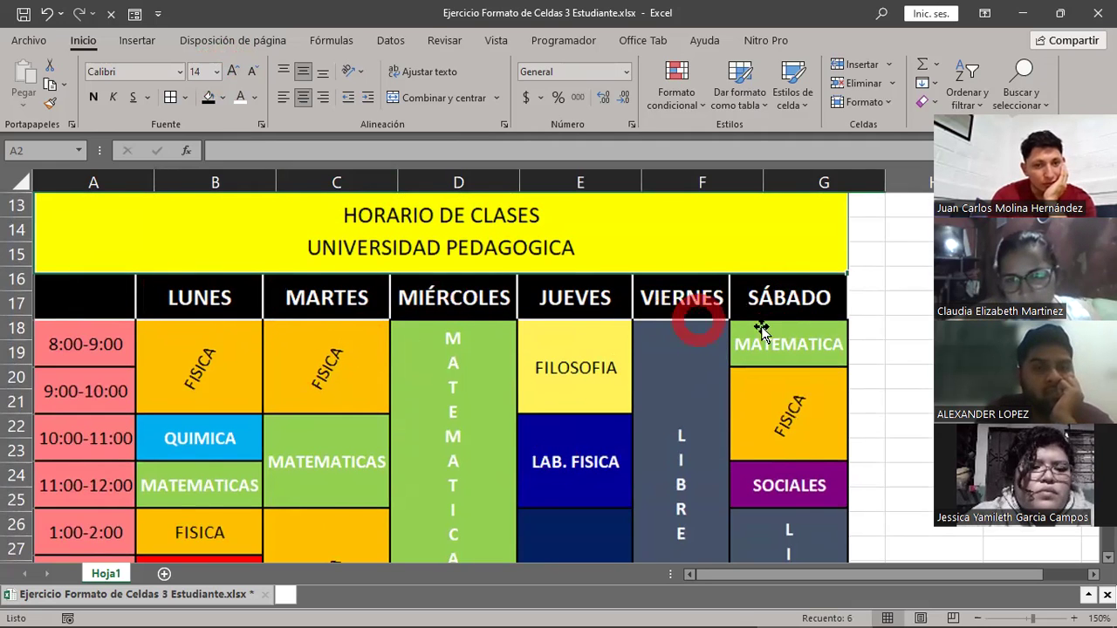
{"action": "scroll", "coordinate": [713, 375], "scroll_direction": "up", "scroll_amount": 4}
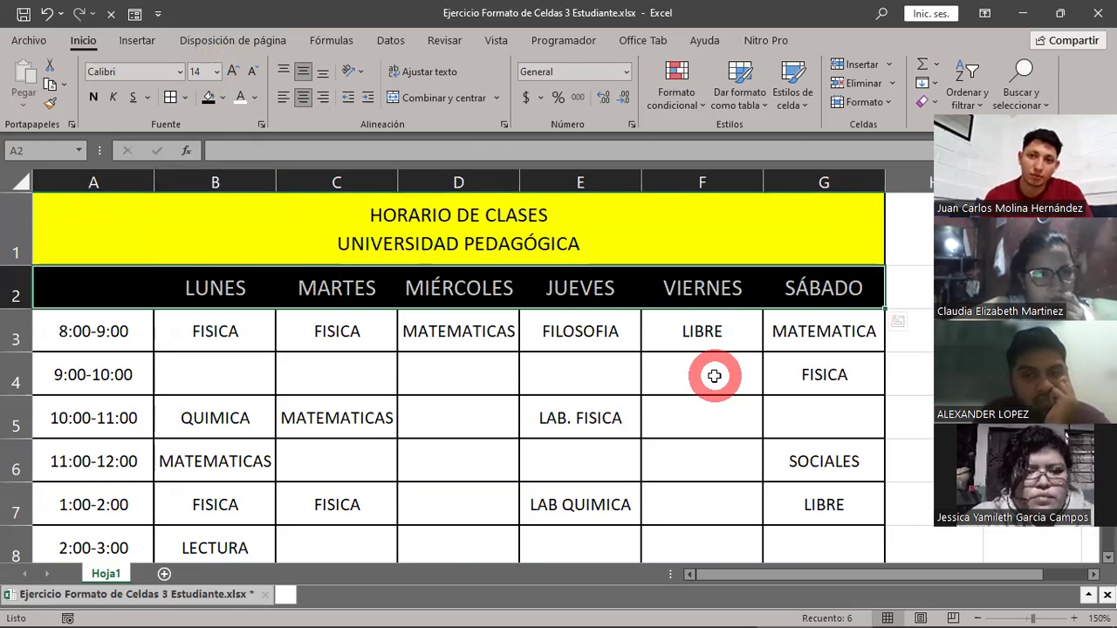
Step: Through Más bordes, add white inner and right vertical borders to the header row
{"action": "left_click", "coordinate": [186, 98]}
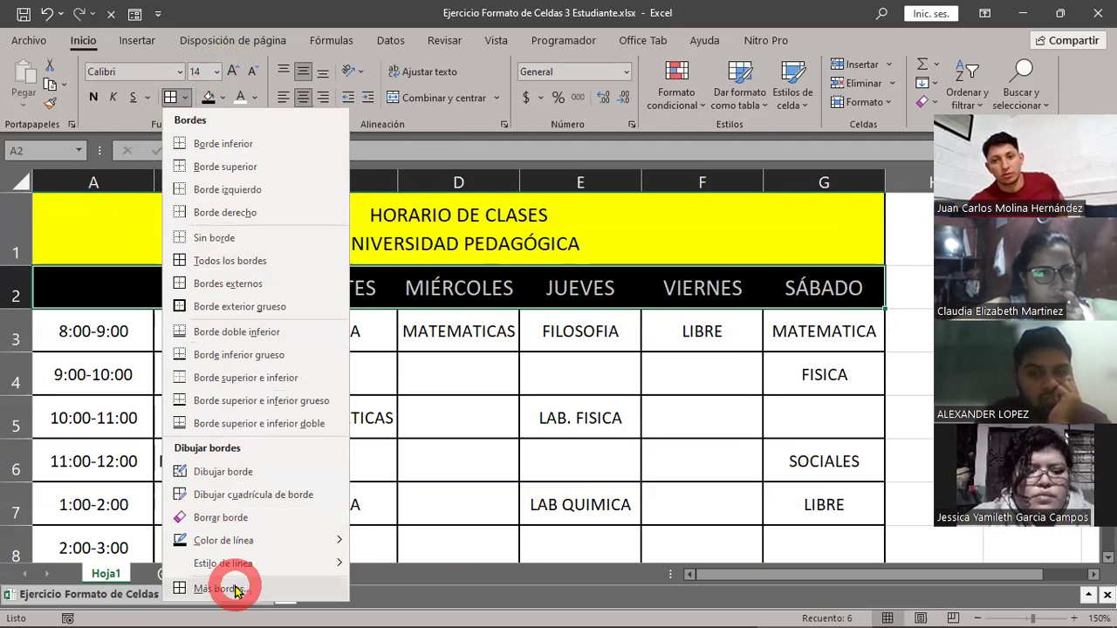
{"action": "left_click", "coordinate": [222, 588]}
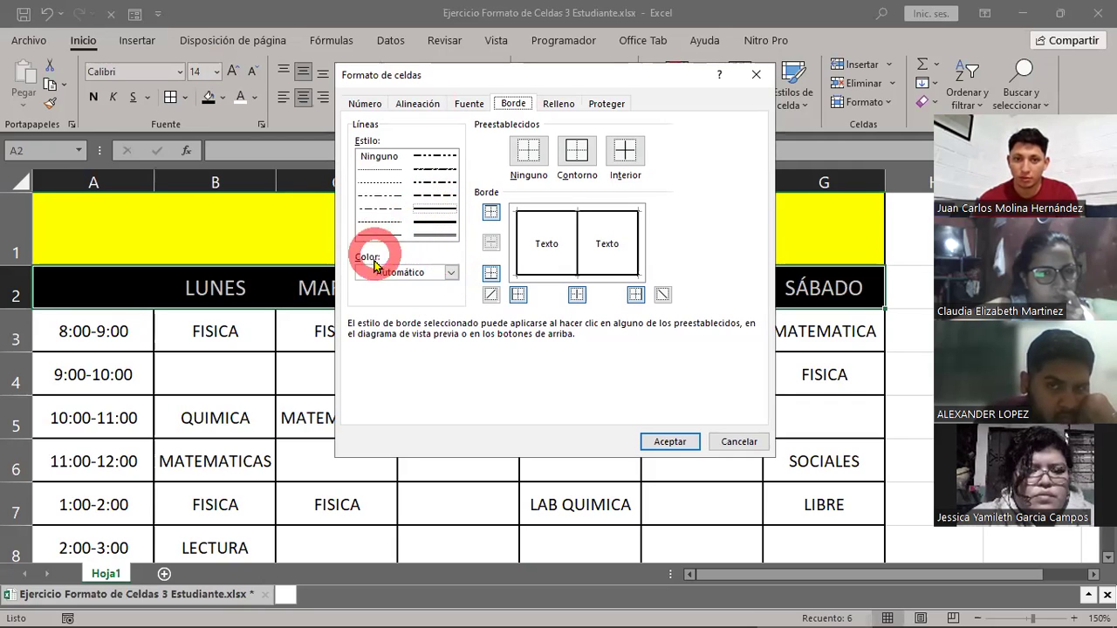
{"action": "left_click", "coordinate": [451, 273]}
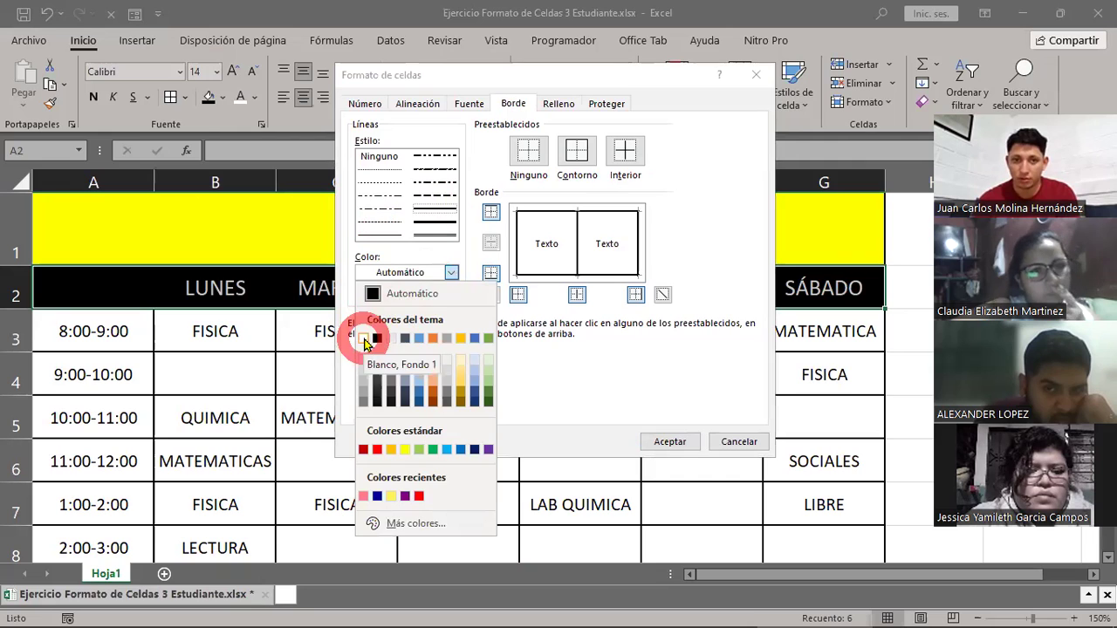
{"action": "left_click", "coordinate": [363, 340]}
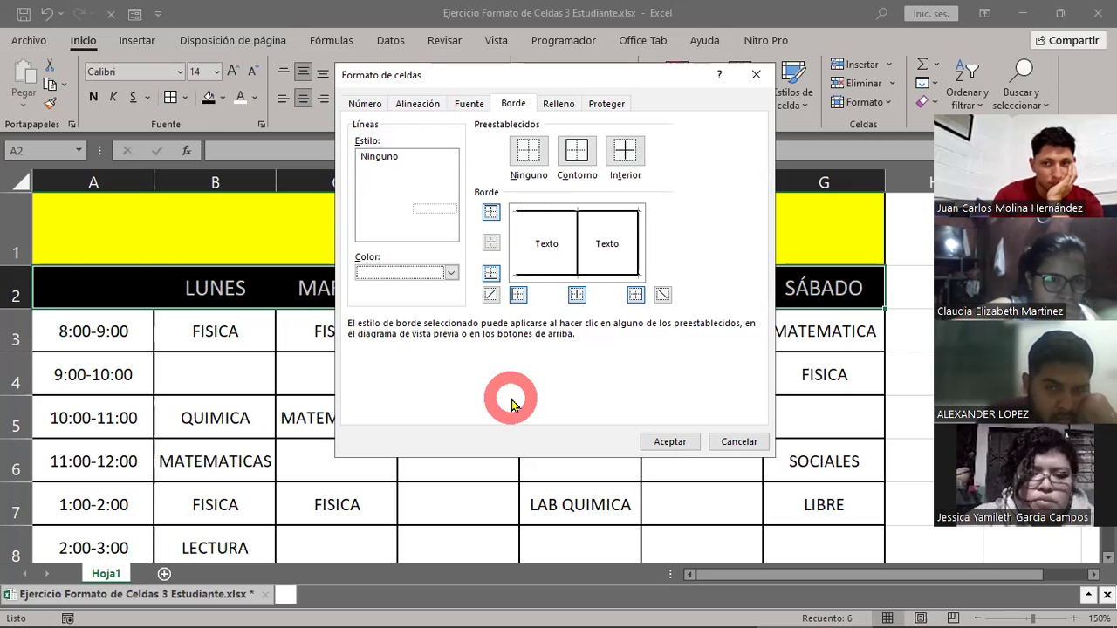
{"action": "left_click", "coordinate": [576, 228]}
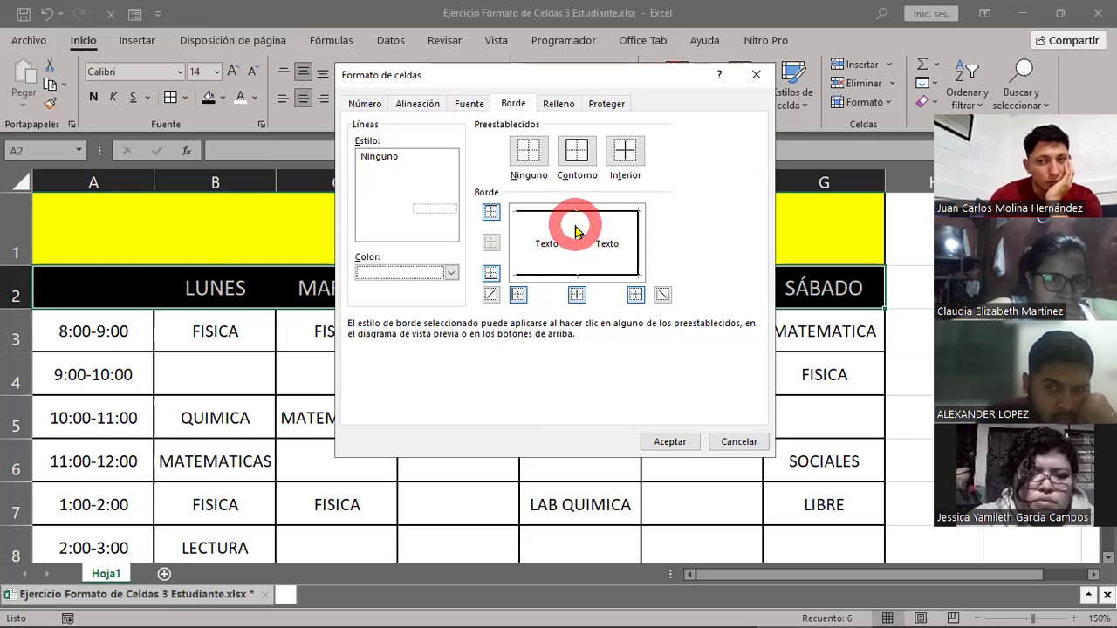
{"action": "left_click", "coordinate": [638, 228]}
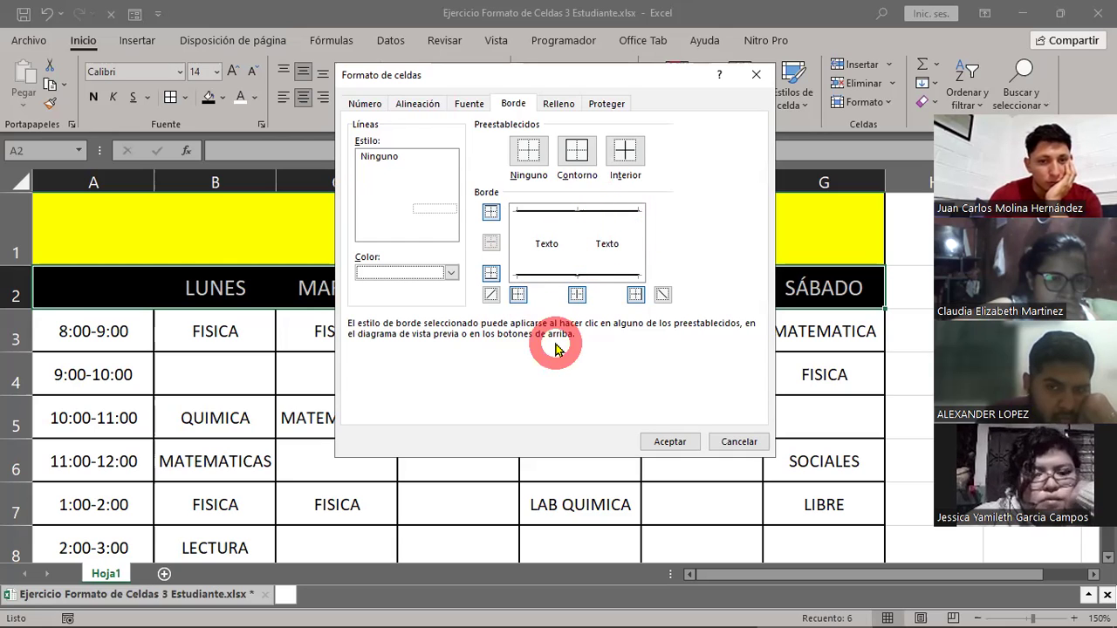
{"action": "left_click", "coordinate": [671, 443]}
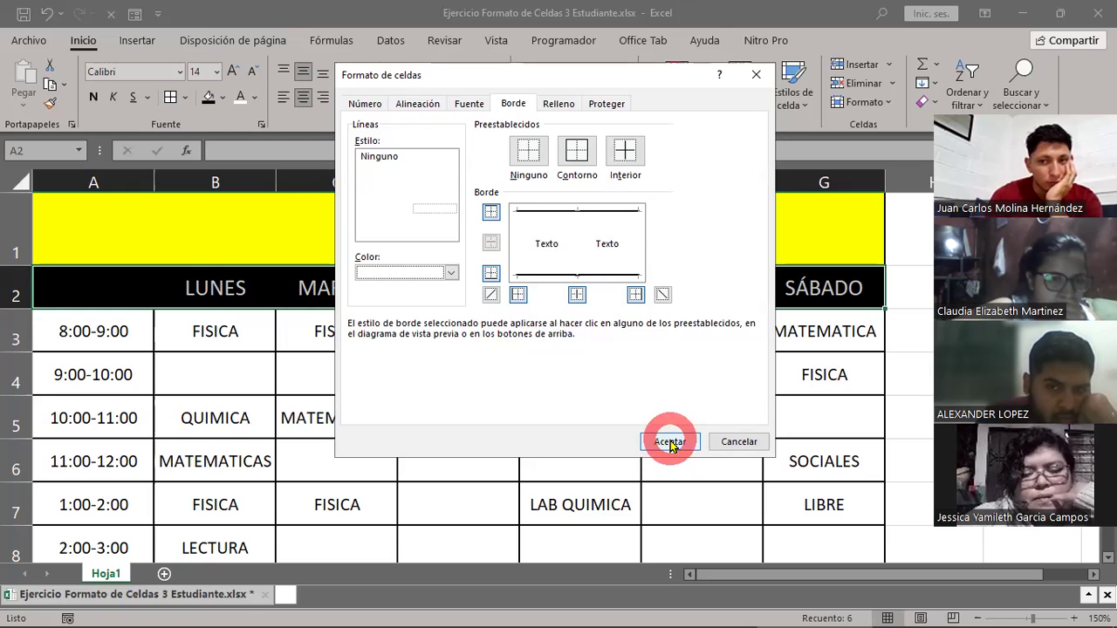
{"action": "left_click", "coordinate": [174, 271]}
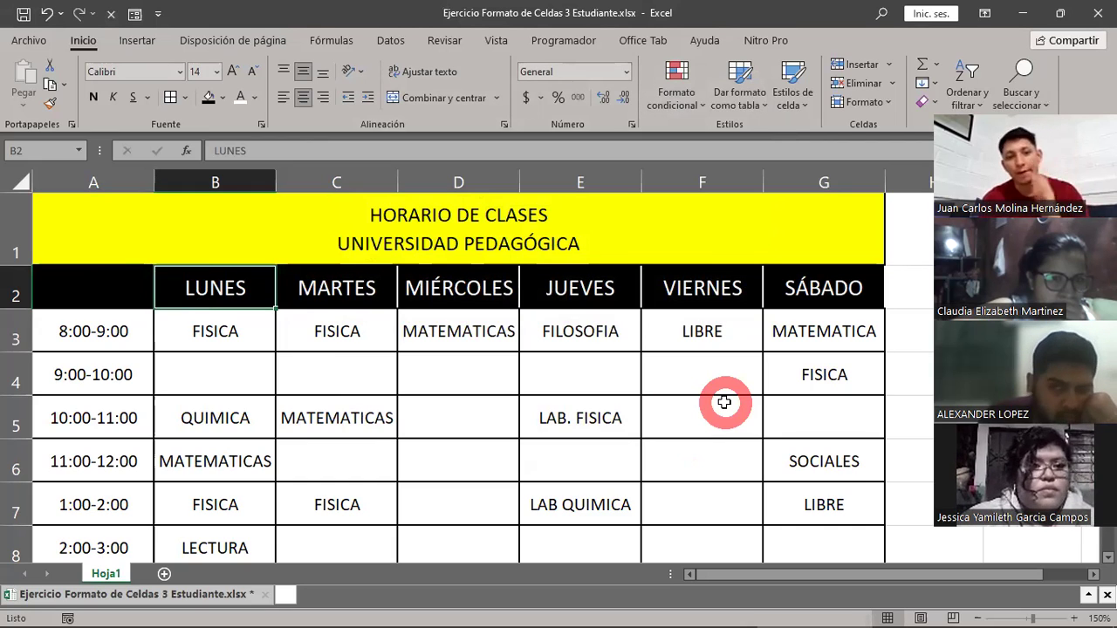
{"action": "left_click", "coordinate": [477, 375]}
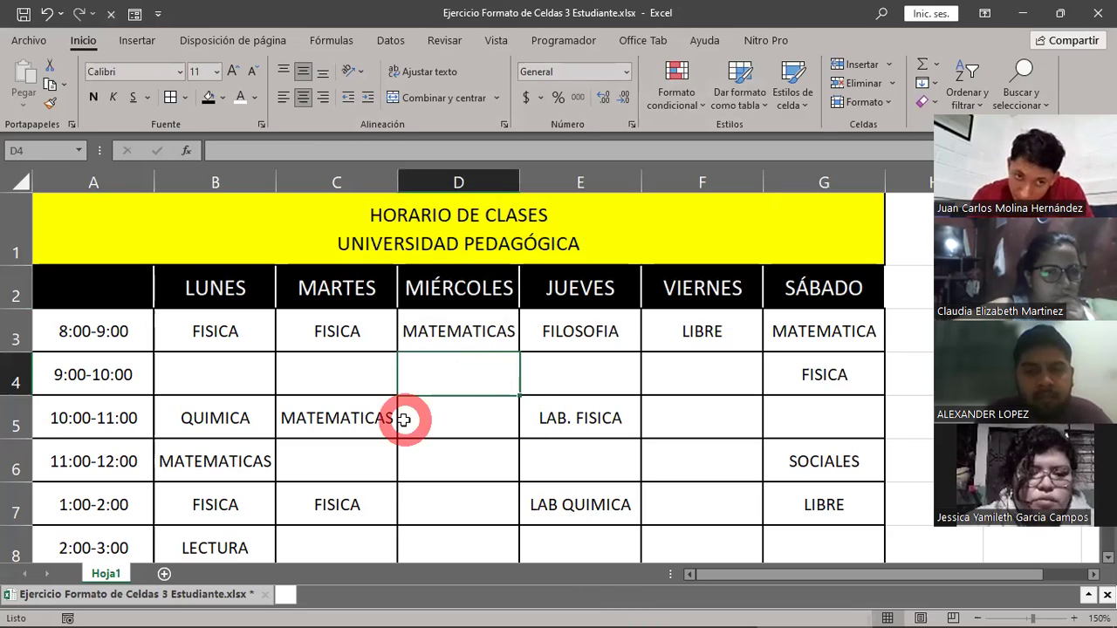
{"action": "scroll", "coordinate": [408, 419], "scroll_direction": "down", "scroll_amount": 3}
{"action": "scroll", "coordinate": [403, 421], "scroll_direction": "down", "scroll_amount": 2}
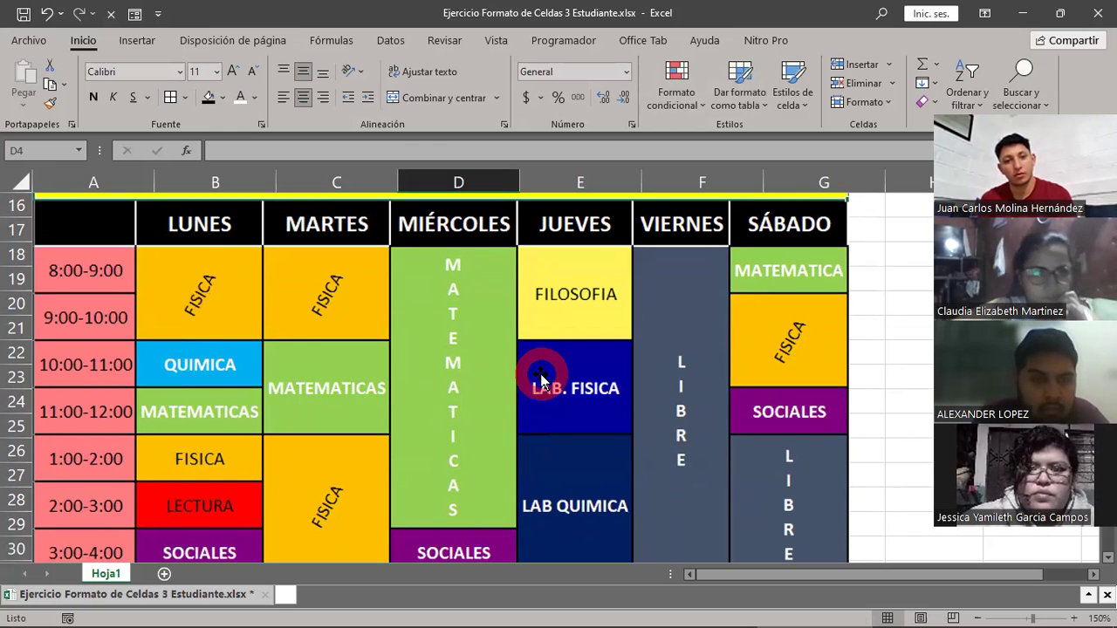
{"action": "scroll", "coordinate": [541, 377], "scroll_direction": "up", "scroll_amount": 1}
{"action": "scroll", "coordinate": [541, 376], "scroll_direction": "up", "scroll_amount": 4}
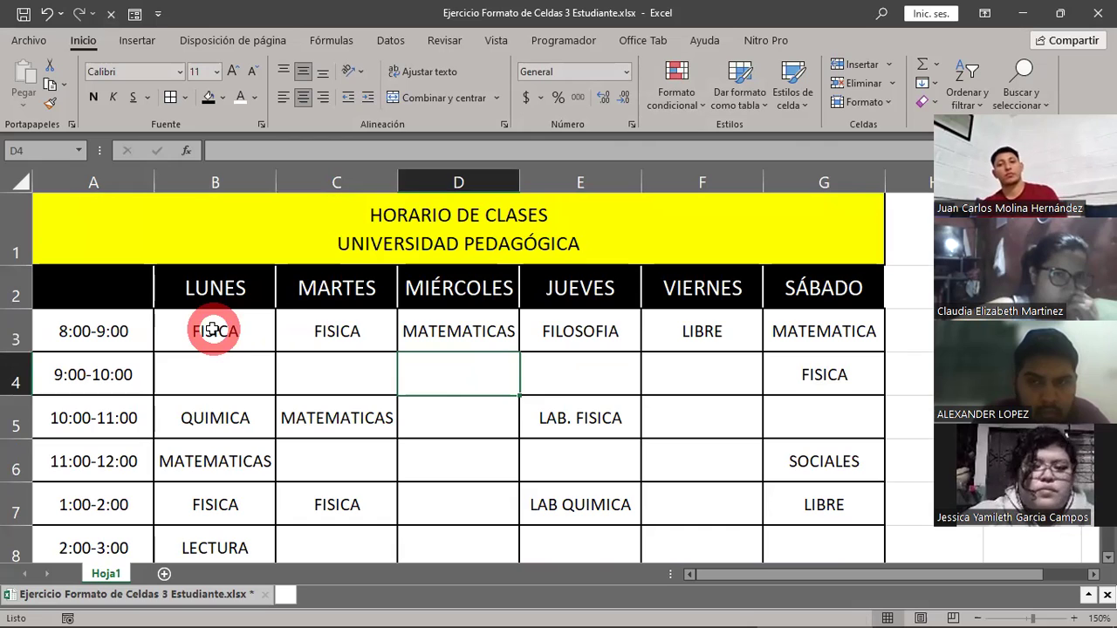
Step: Merge and centre B3:B4, then tilt FISICA with Ángulo ascendente
{"action": "left_click_drag", "start_coordinate": [212, 330], "coordinate": [205, 371]}
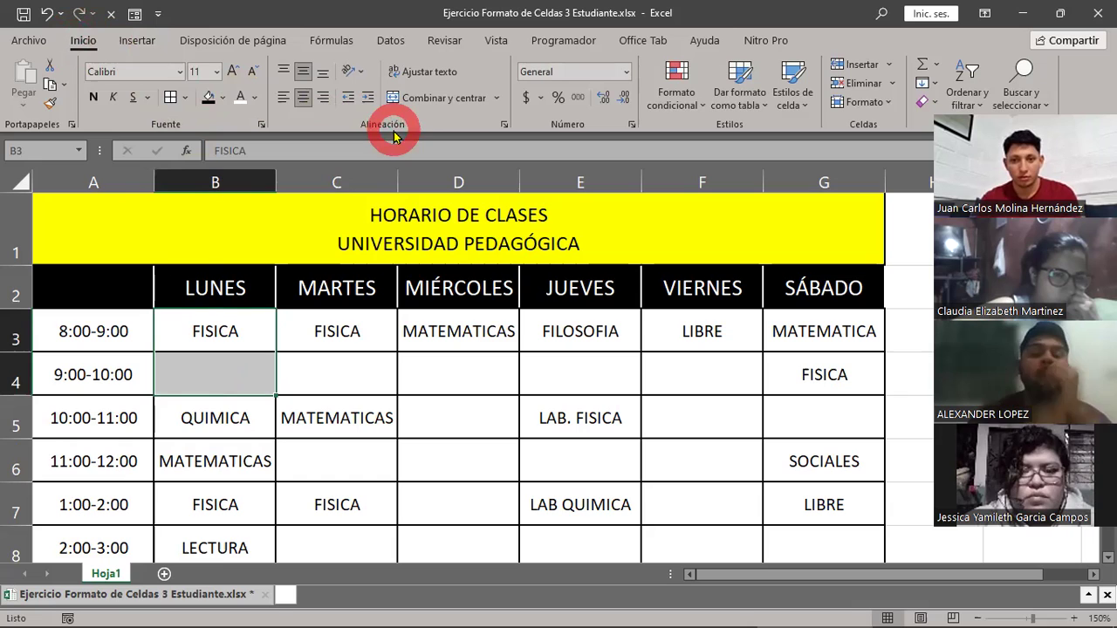
{"action": "left_click", "coordinate": [428, 102]}
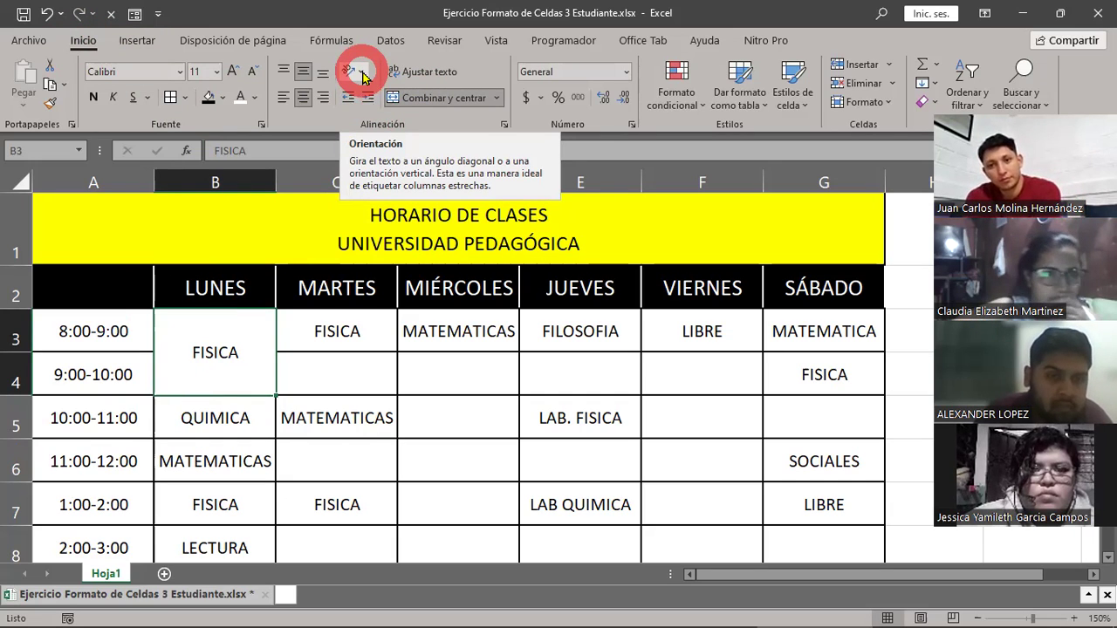
{"action": "left_click", "coordinate": [363, 77]}
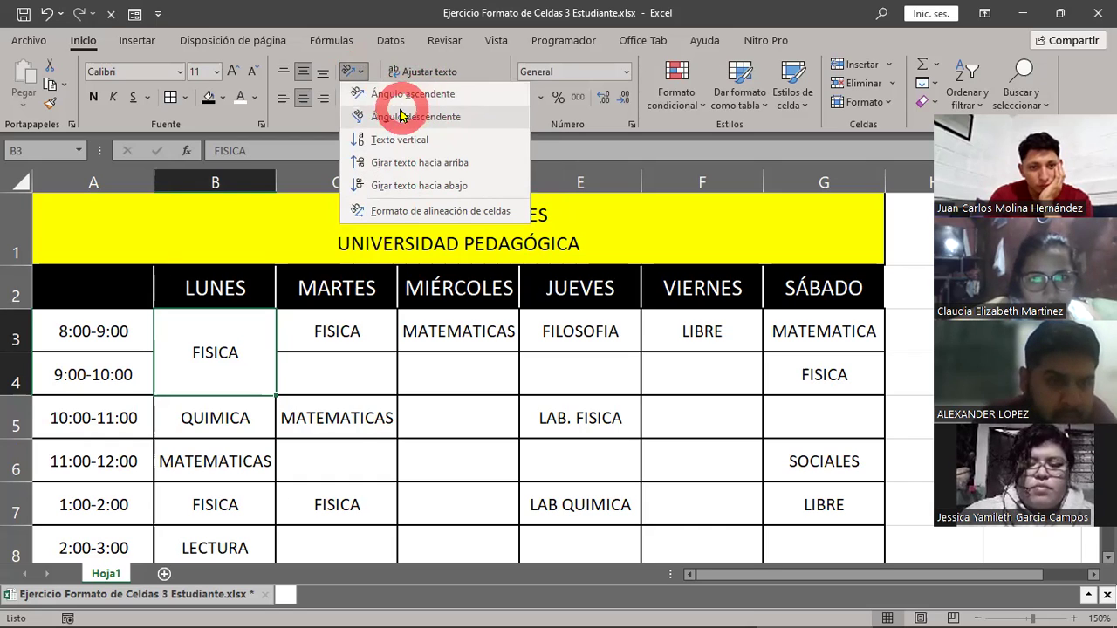
{"action": "left_click", "coordinate": [373, 94]}
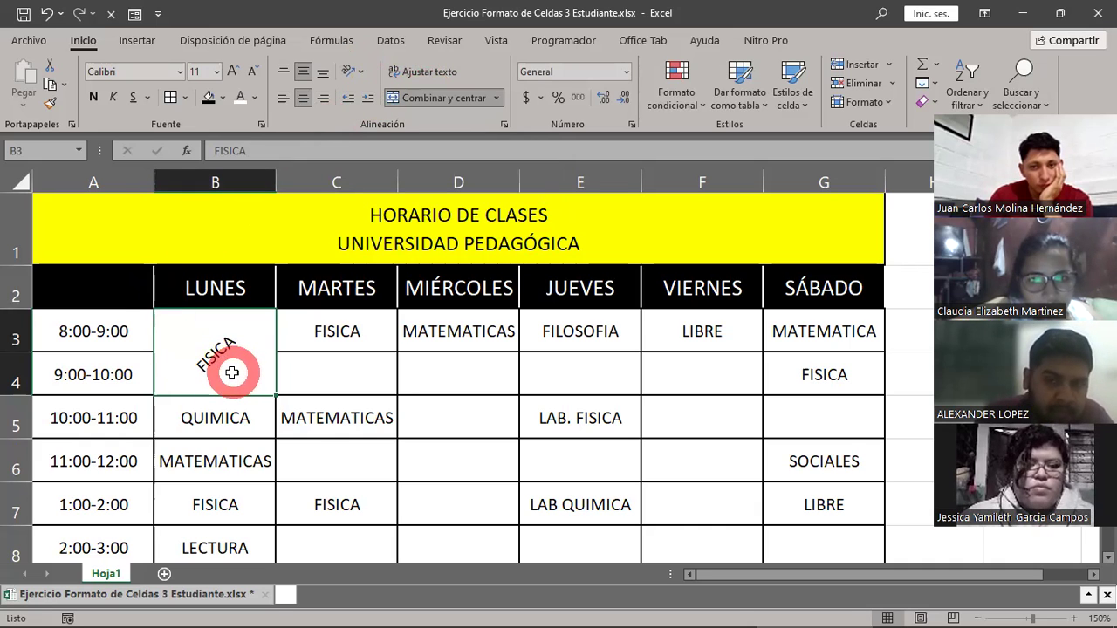
Step: Compare the angled FISICA with the model and reopen the Orientación choices
{"action": "scroll", "coordinate": [232, 373], "scroll_direction": "down", "scroll_amount": 1}
{"action": "scroll", "coordinate": [232, 372], "scroll_direction": "down", "scroll_amount": 1}
{"action": "scroll", "coordinate": [232, 373], "scroll_direction": "down", "scroll_amount": 2}
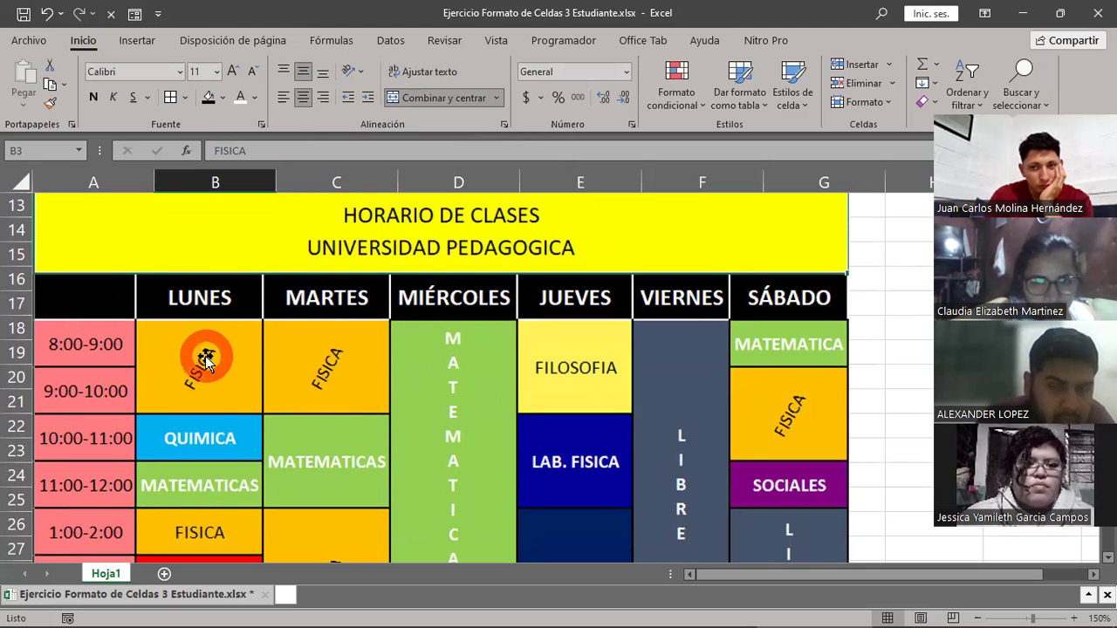
{"action": "scroll", "coordinate": [206, 357], "scroll_direction": "up", "scroll_amount": 4}
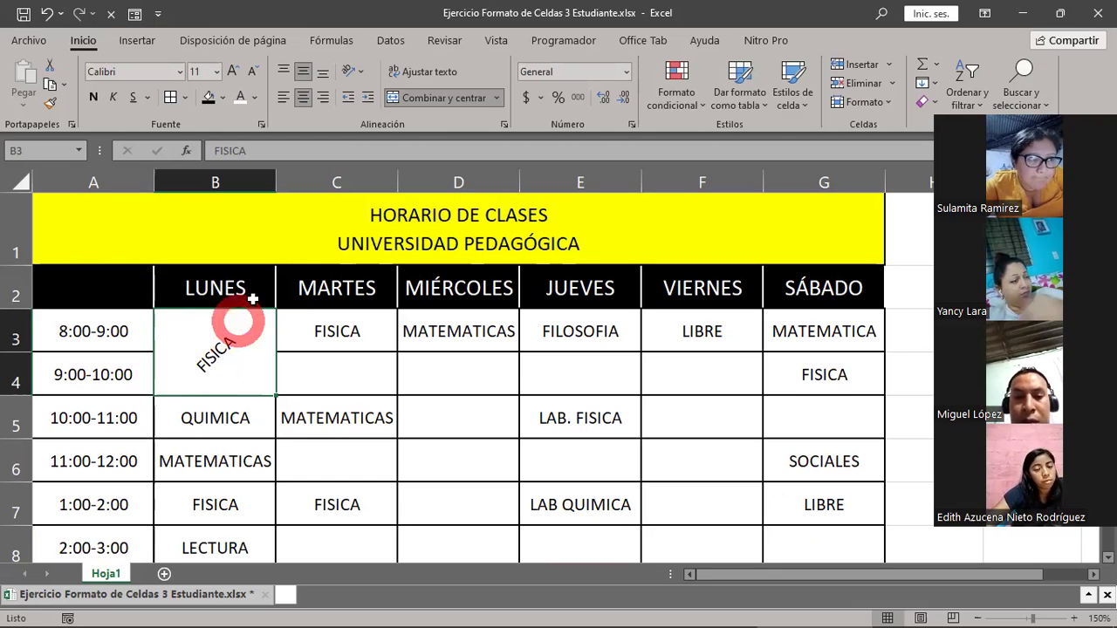
{"action": "left_click", "coordinate": [361, 73]}
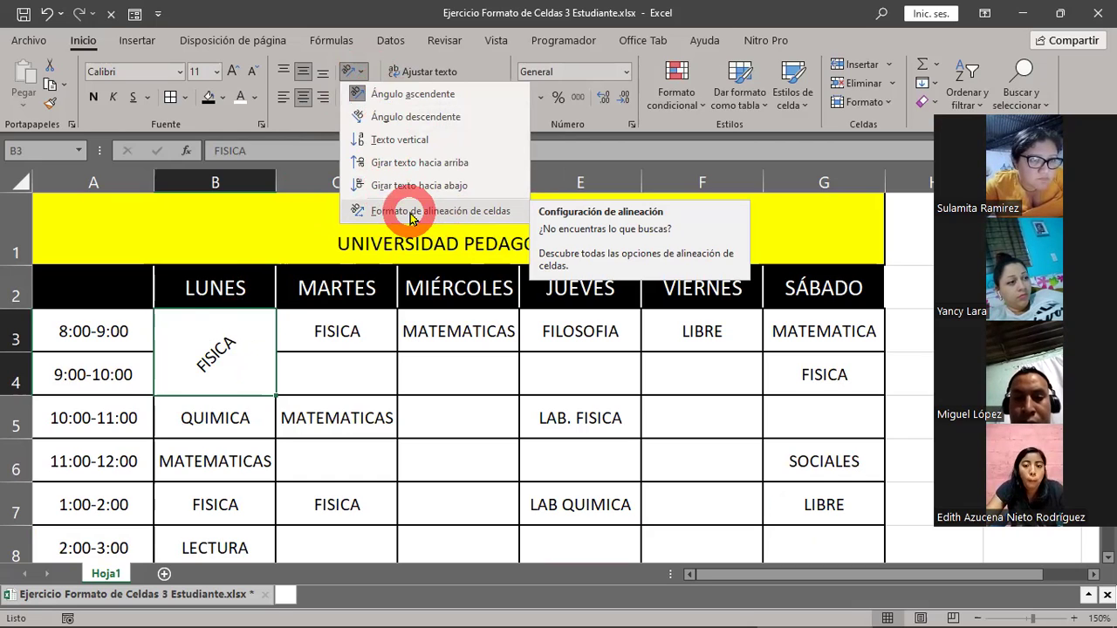
Step: In the Format Cells alignment settings, keep B3:B4 merged and rotate FISICA to 60 degrees
{"action": "key", "text": "ctrl+1"}
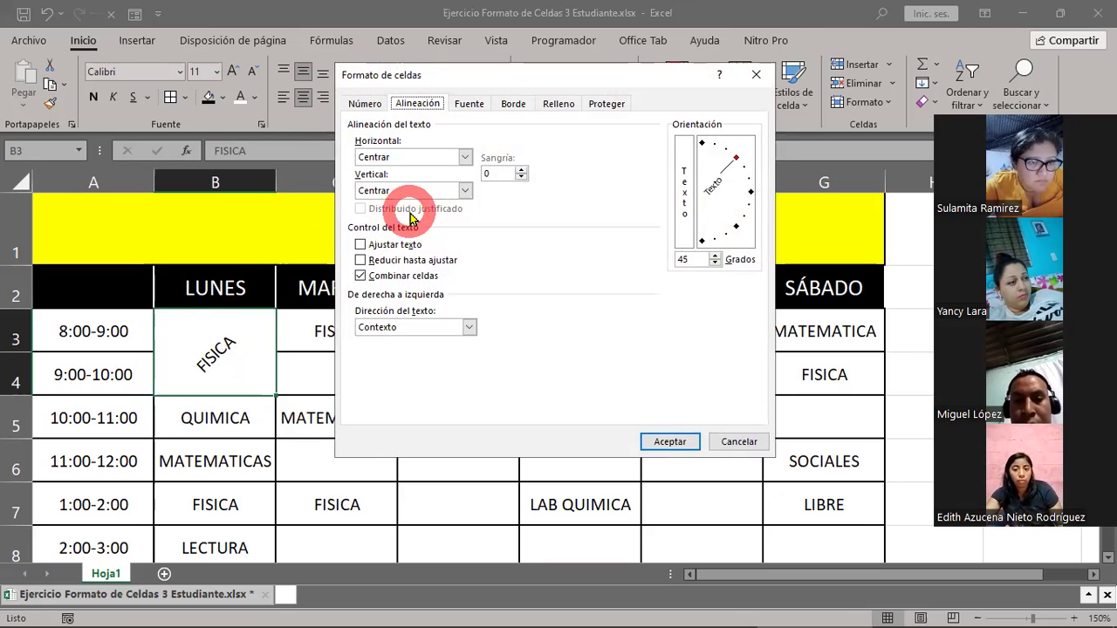
{"action": "left_click", "coordinate": [419, 104]}
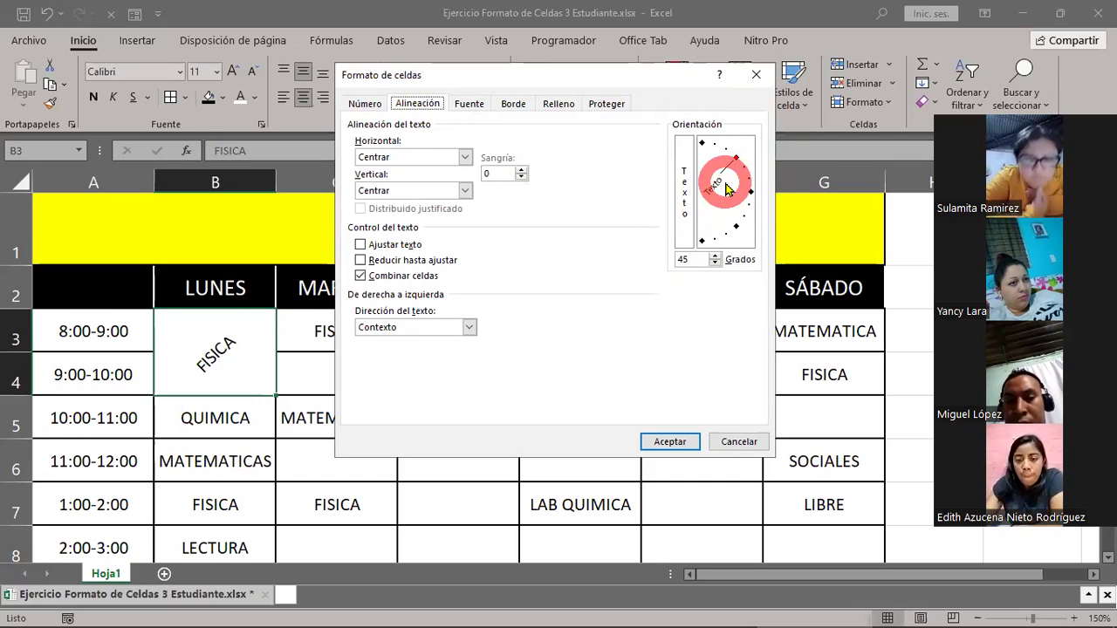
{"action": "double_click", "coordinate": [687, 259]}
{"action": "type", "text": "60"}
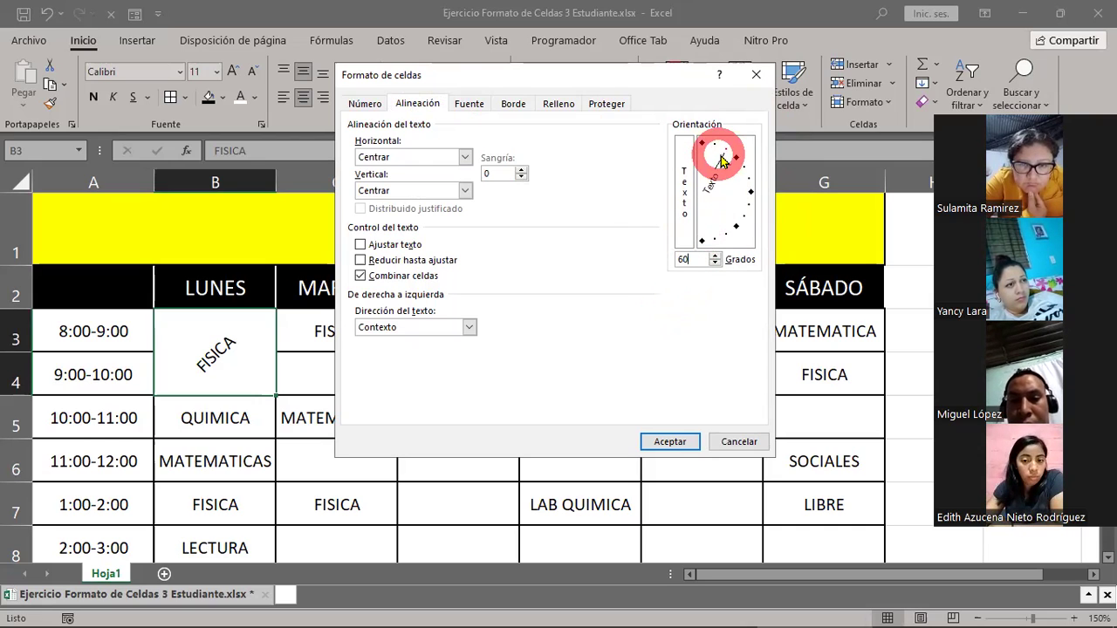
{"action": "mouse_move", "coordinate": [723, 163]}
{"action": "left_mouse_down"}
{"action": "mouse_move", "coordinate": [725, 215]}
{"action": "mouse_move", "coordinate": [751, 195]}
{"action": "mouse_move", "coordinate": [718, 150]}
{"action": "mouse_move", "coordinate": [728, 207]}
{"action": "mouse_move", "coordinate": [747, 231]}
{"action": "mouse_move", "coordinate": [723, 164]}
{"action": "left_mouse_up"}
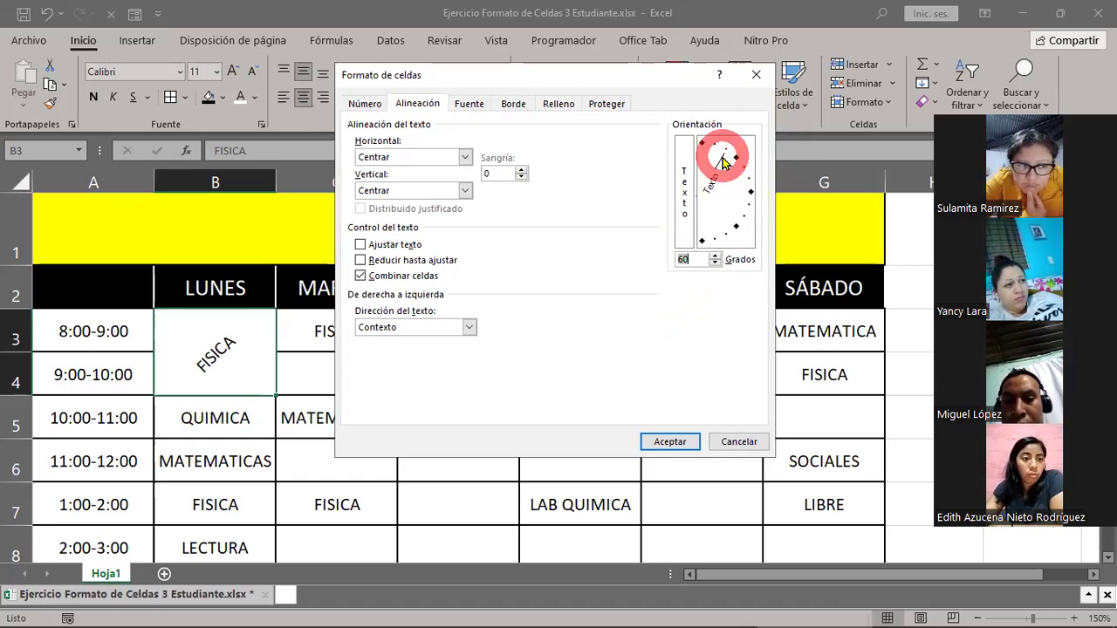
{"action": "left_click", "coordinate": [671, 441]}
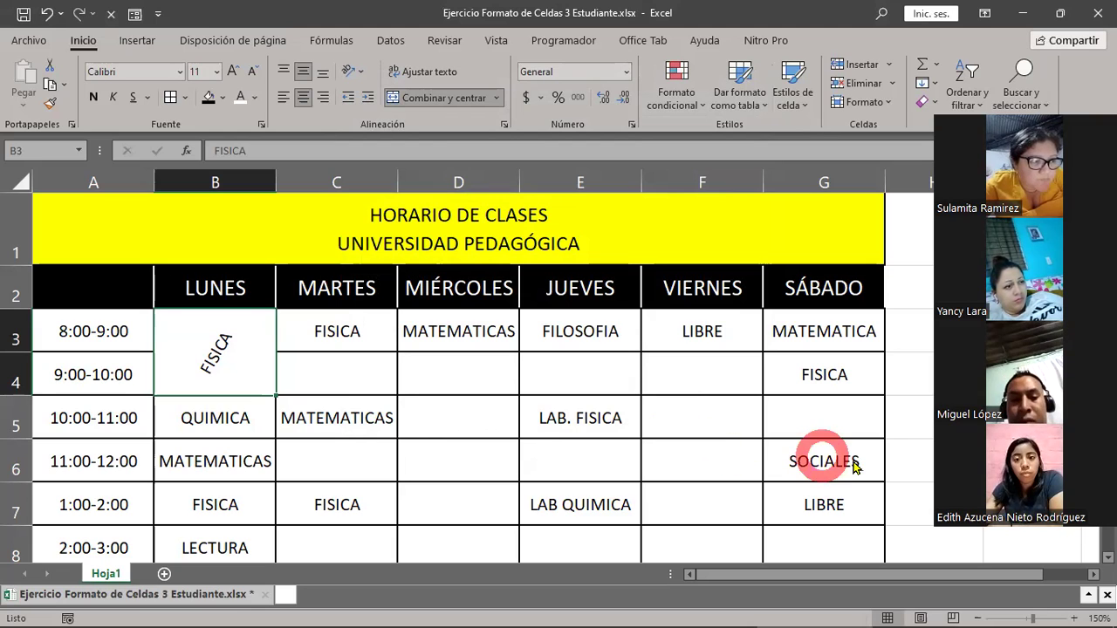
Step: Fill the merged Monday FISICA block with the standard Naranja orange
{"action": "left_click", "coordinate": [1044, 526]}
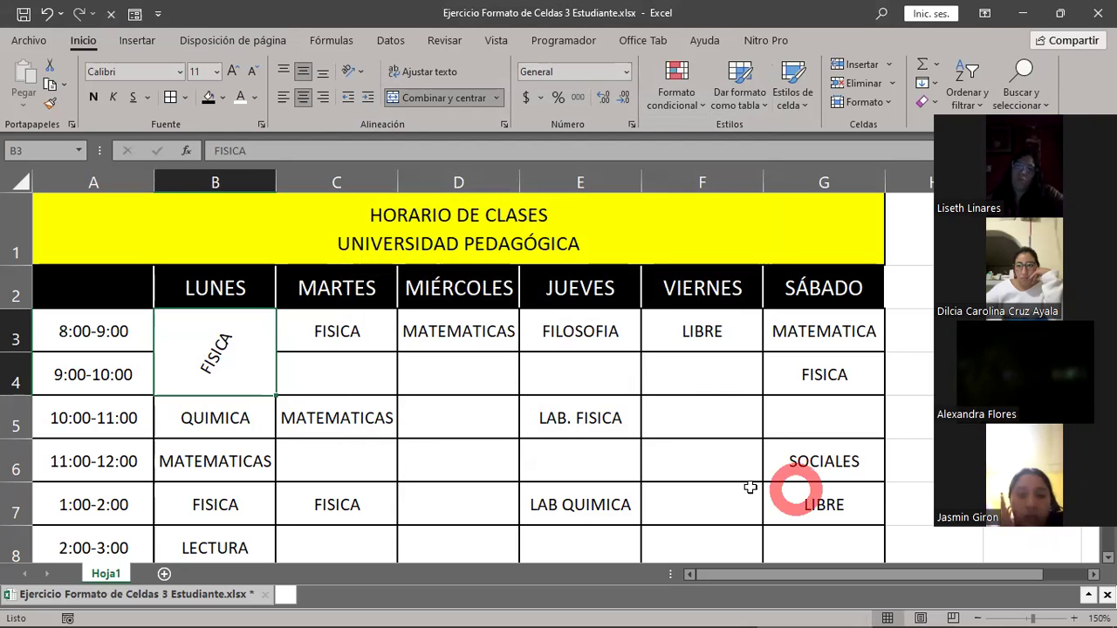
{"action": "scroll", "coordinate": [750, 487], "scroll_direction": "down", "scroll_amount": 4}
{"action": "scroll", "coordinate": [572, 462], "scroll_direction": "down", "scroll_amount": 1}
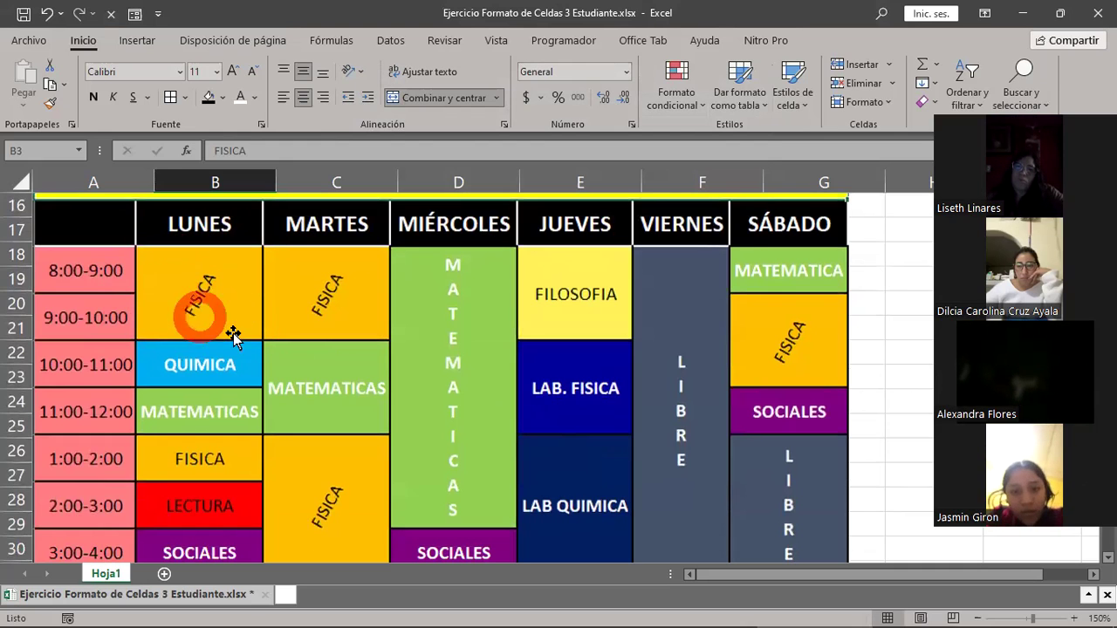
{"action": "scroll", "coordinate": [233, 328], "scroll_direction": "up", "scroll_amount": 3}
{"action": "scroll", "coordinate": [232, 326], "scroll_direction": "up", "scroll_amount": 2}
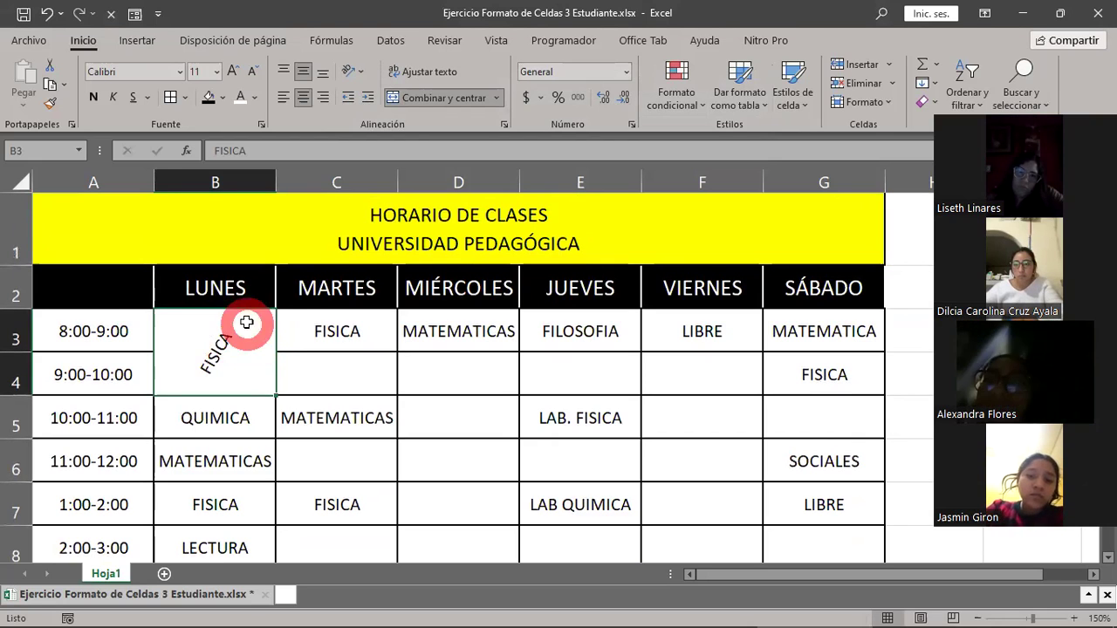
{"action": "left_click_drag", "start_coordinate": [217, 340], "coordinate": [243, 342]}
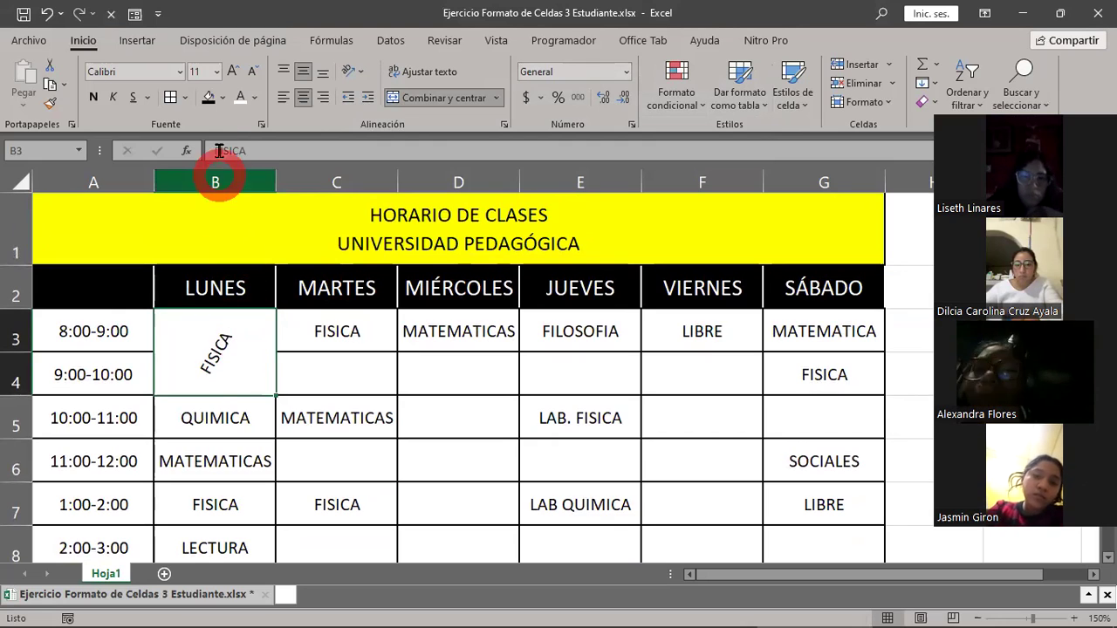
{"action": "left_click", "coordinate": [224, 98]}
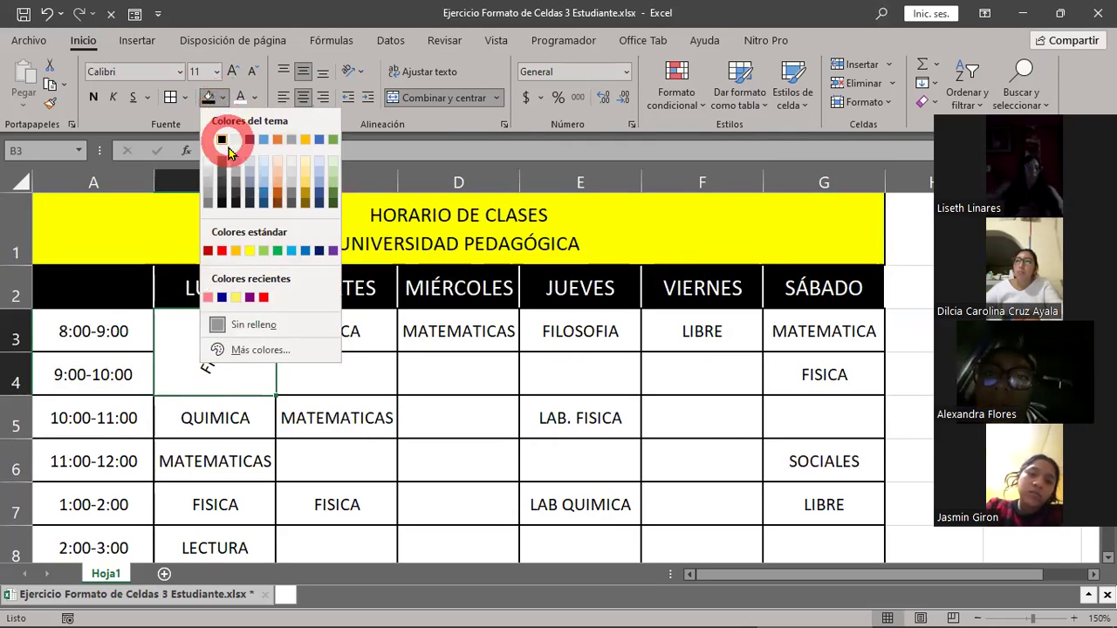
{"action": "left_click", "coordinate": [248, 253]}
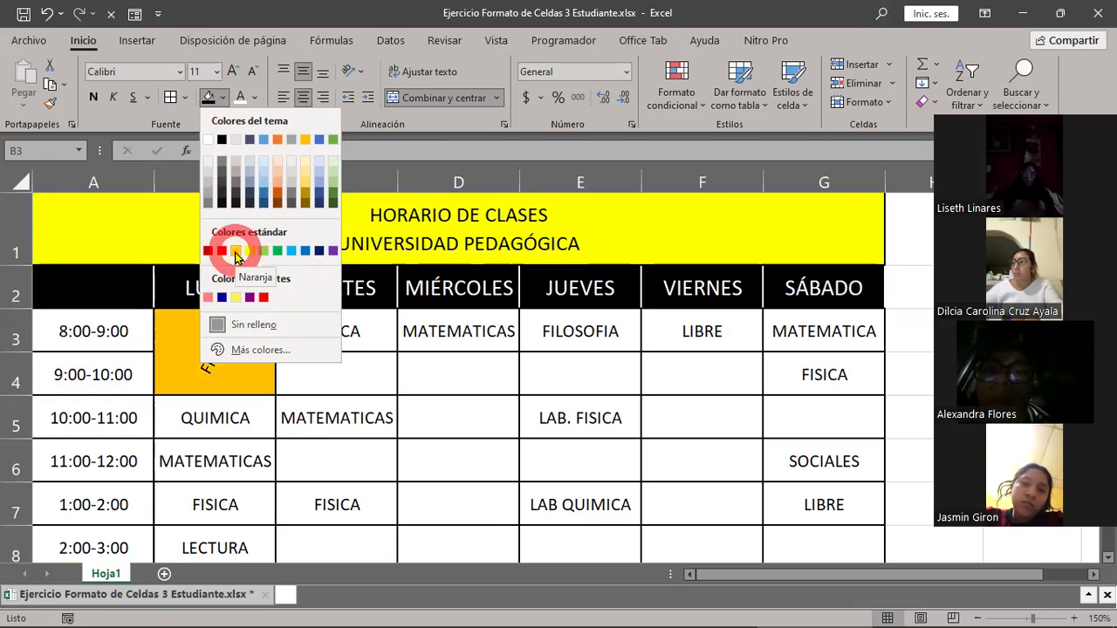
{"action": "left_click", "coordinate": [235, 253]}
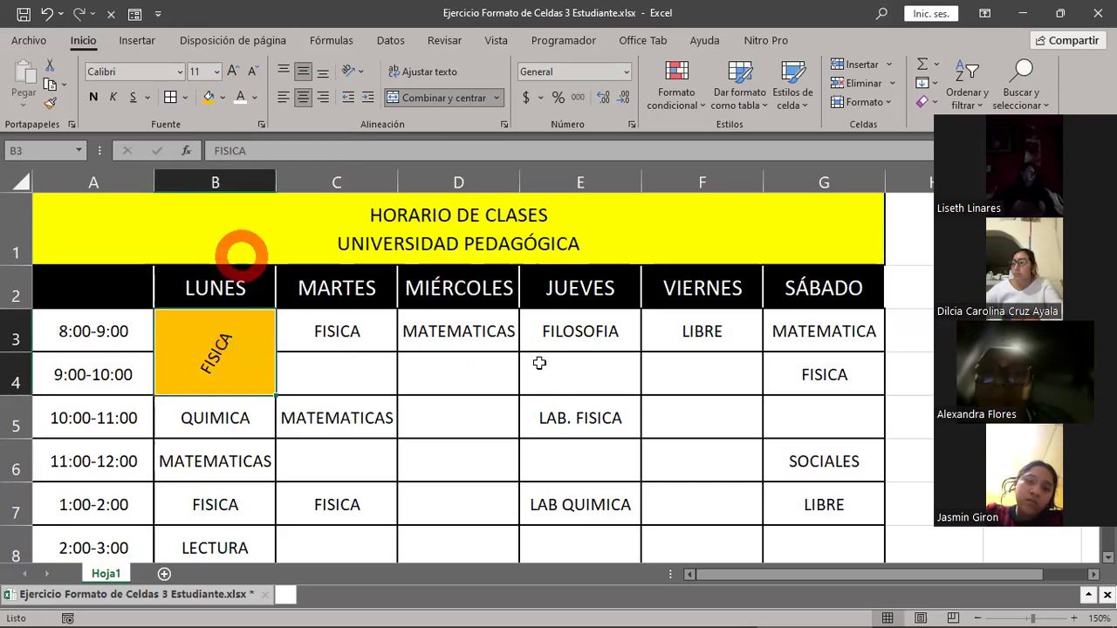
Step: Scroll down to compare the orange FISICA block with the model timetable
{"action": "scroll", "coordinate": [548, 367], "scroll_direction": "down", "scroll_amount": 1}
{"action": "scroll", "coordinate": [548, 366], "scroll_direction": "down", "scroll_amount": 4}
{"action": "scroll", "coordinate": [548, 367], "scroll_direction": "down", "scroll_amount": 1}
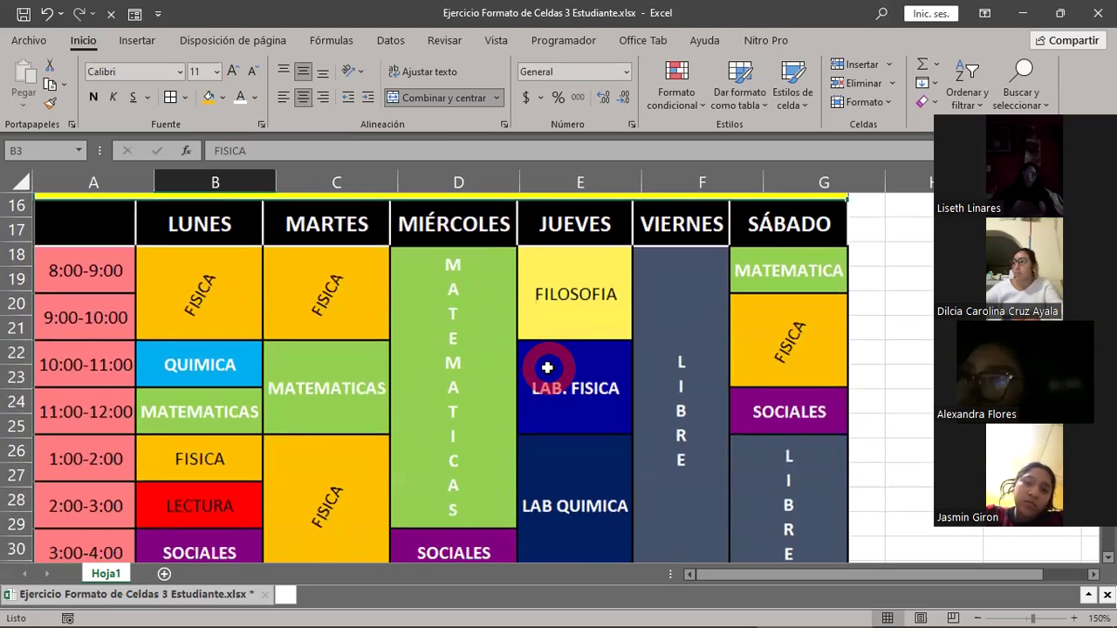
{"action": "scroll", "coordinate": [547, 368], "scroll_direction": "up", "scroll_amount": 3}
{"action": "scroll", "coordinate": [547, 368], "scroll_direction": "up", "scroll_amount": 2}
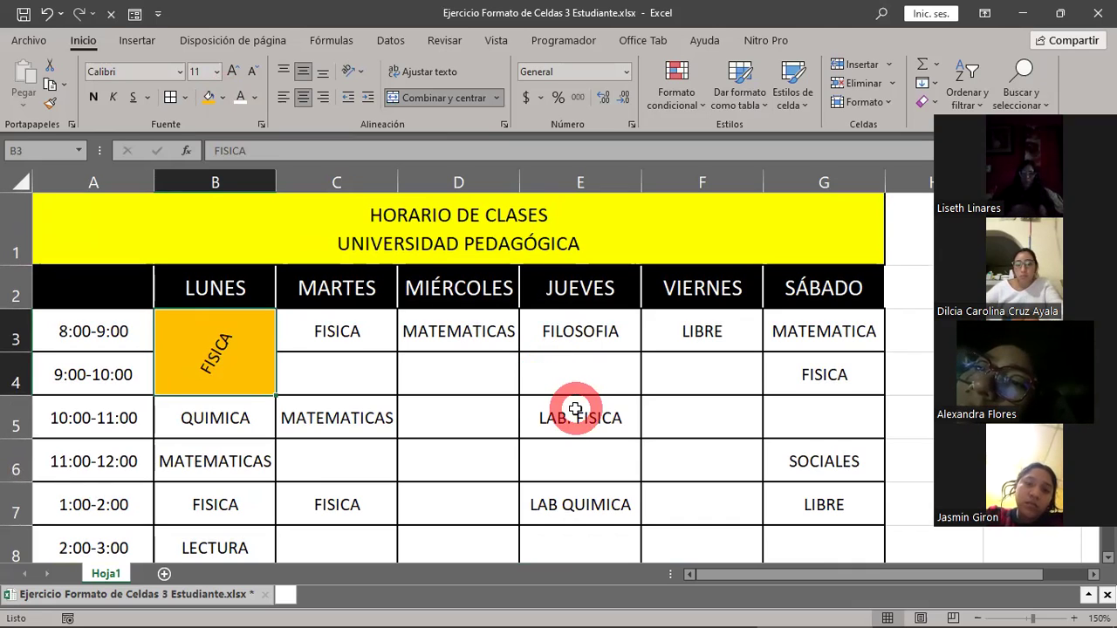
{"action": "scroll", "coordinate": [575, 409], "scroll_direction": "down", "scroll_amount": 2}
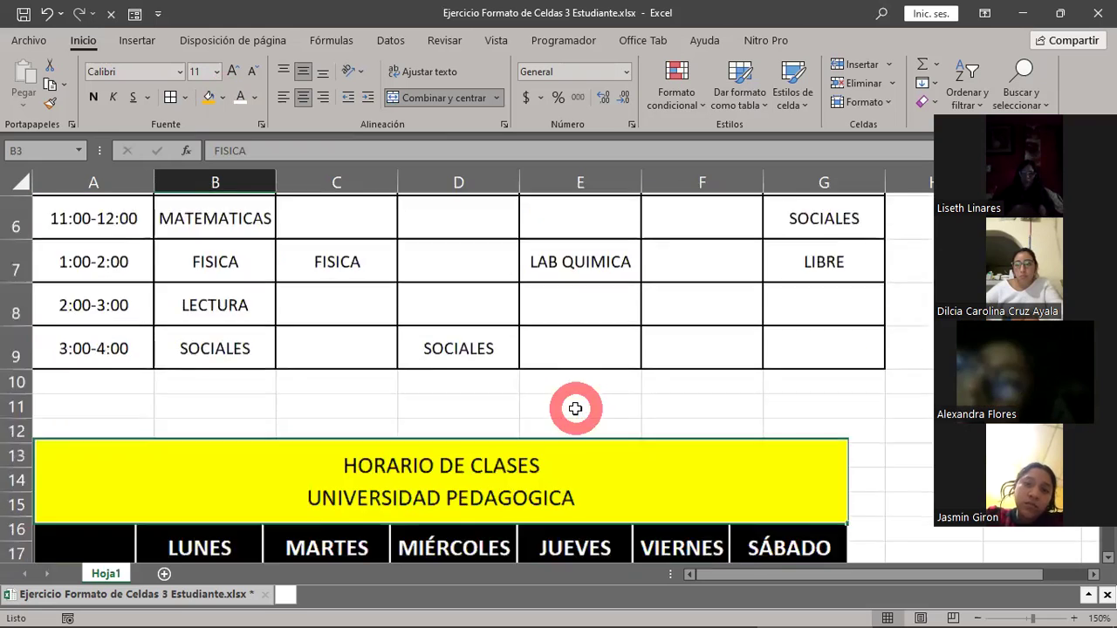
{"action": "scroll", "coordinate": [575, 408], "scroll_direction": "down", "scroll_amount": 2}
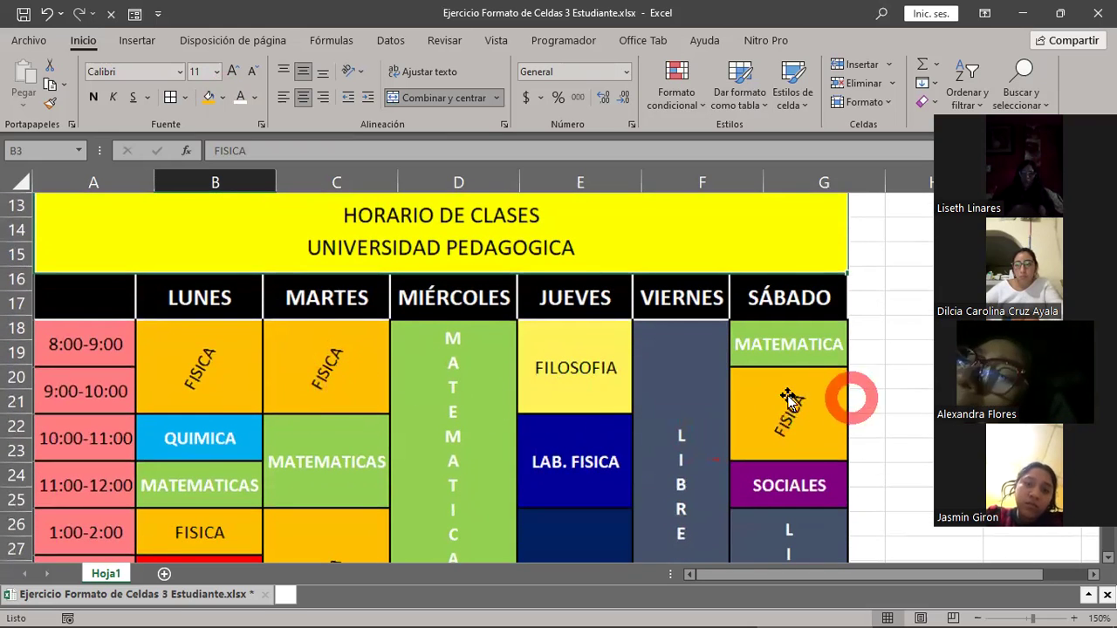
{"action": "scroll", "coordinate": [393, 504], "scroll_direction": "down", "scroll_amount": 1}
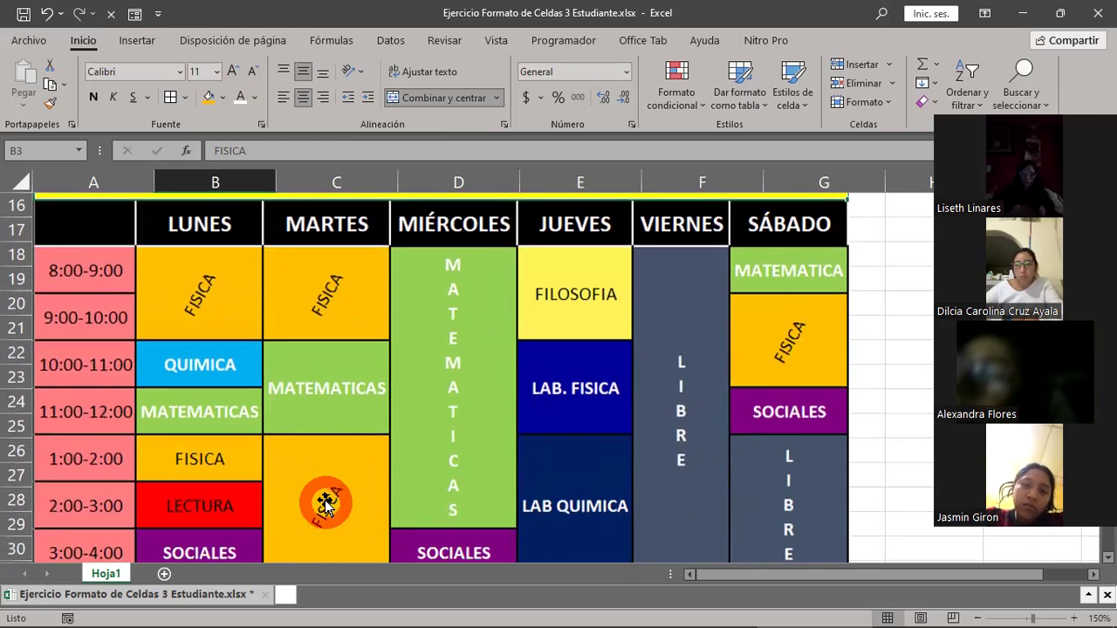
{"action": "scroll", "coordinate": [348, 493], "scroll_direction": "up", "scroll_amount": 1}
{"action": "scroll", "coordinate": [324, 498], "scroll_direction": "up", "scroll_amount": 4}
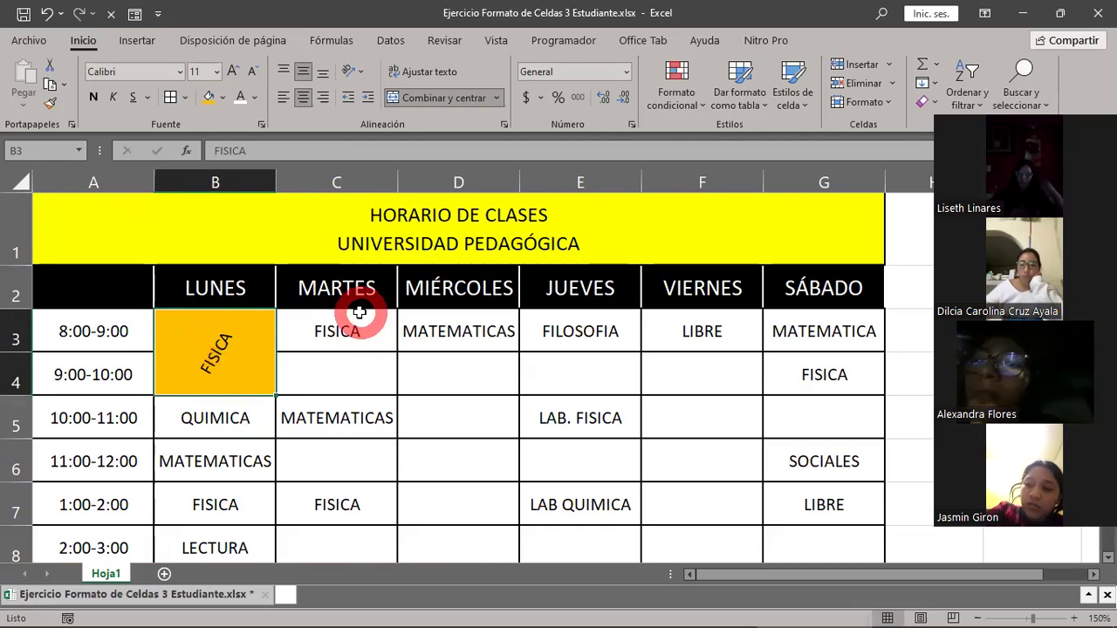
Step: Select the other FISICA cells, Tuesday's C3:C4 and Saturday's G4:G5, to locate them
{"action": "left_click_drag", "start_coordinate": [361, 315], "coordinate": [369, 371]}
{"action": "left_click_drag", "start_coordinate": [823, 375], "coordinate": [832, 414]}
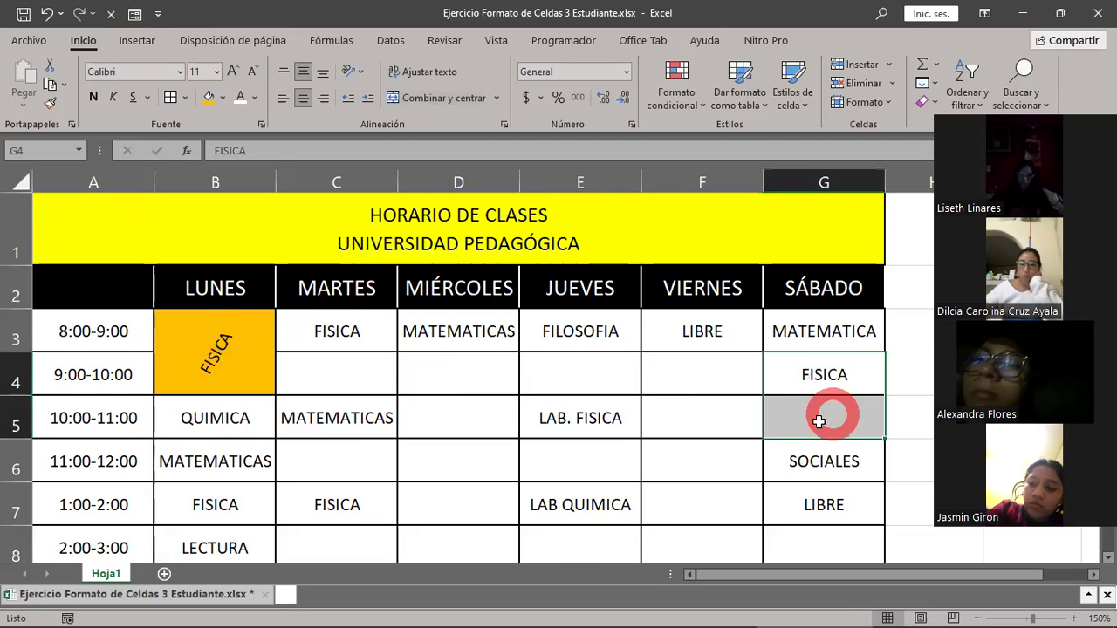
{"action": "scroll", "coordinate": [819, 421], "scroll_direction": "down", "scroll_amount": 1}
{"action": "left_click_drag", "start_coordinate": [361, 356], "coordinate": [347, 428]}
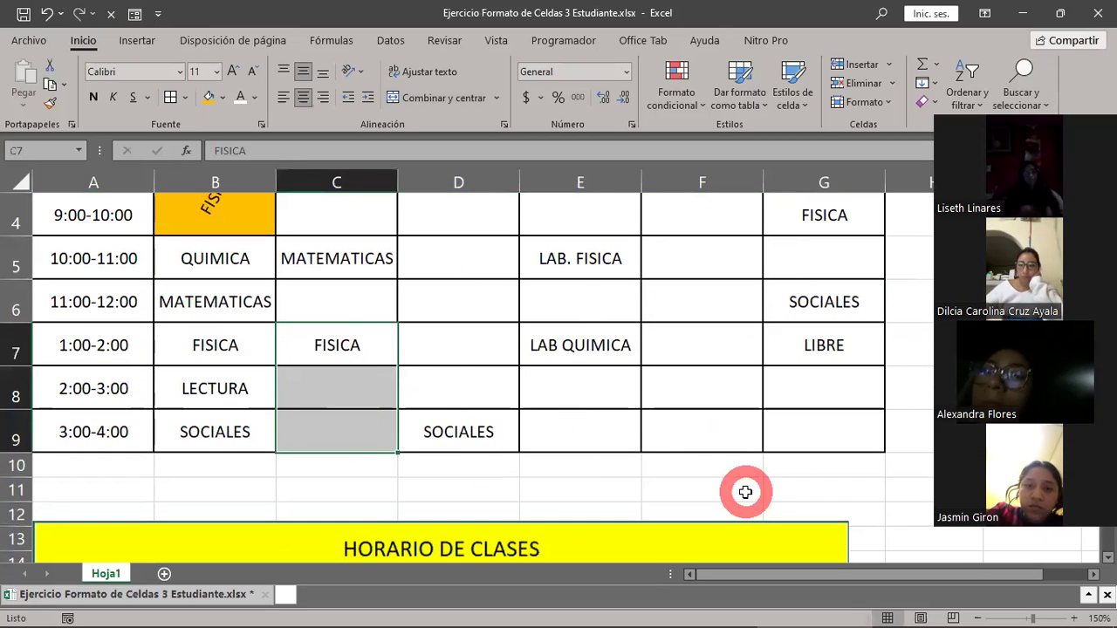
{"action": "scroll", "coordinate": [743, 492], "scroll_direction": "up", "scroll_amount": 1}
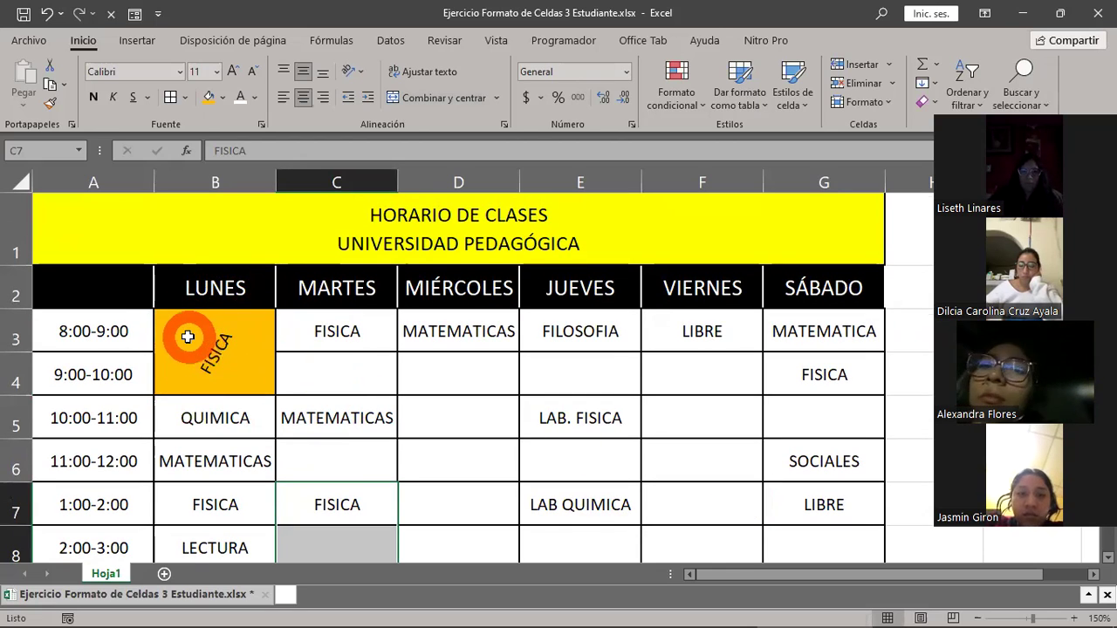
Step: Copy the orange, angled format of Monday's merged FISICA block B3:B4 with Format Painter
{"action": "left_click", "coordinate": [187, 337]}
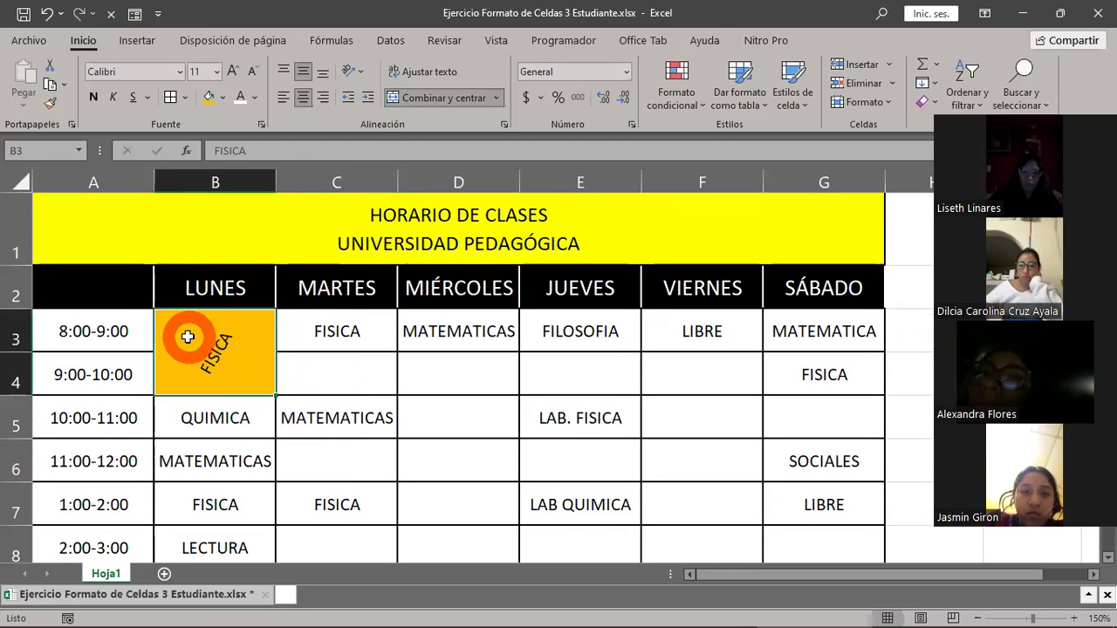
{"action": "left_click", "coordinate": [199, 94]}
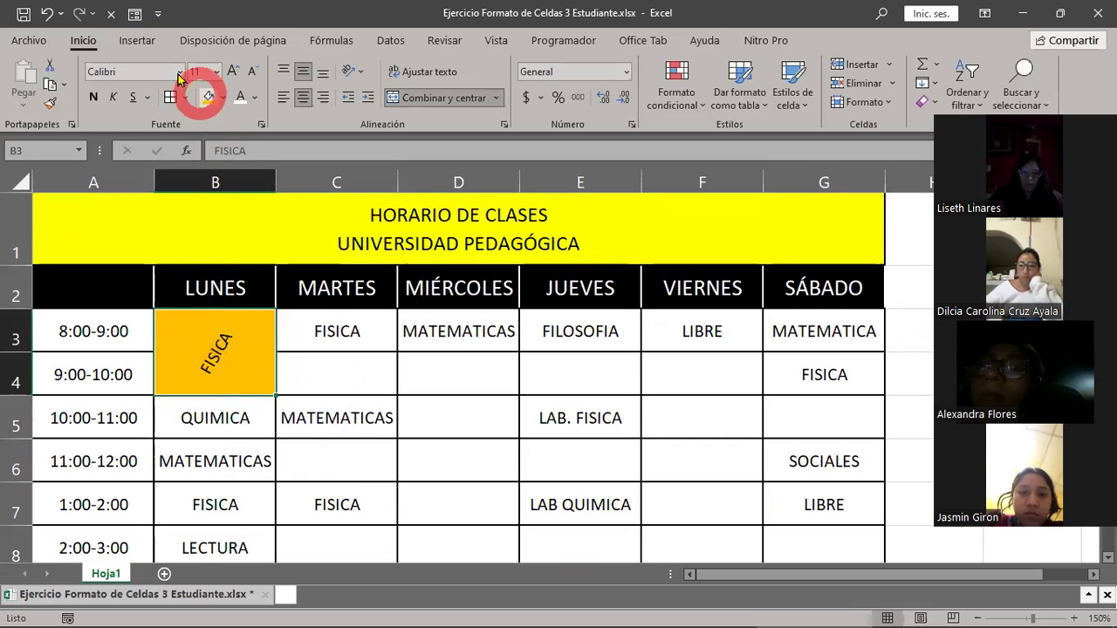
{"action": "left_click", "coordinate": [96, 48]}
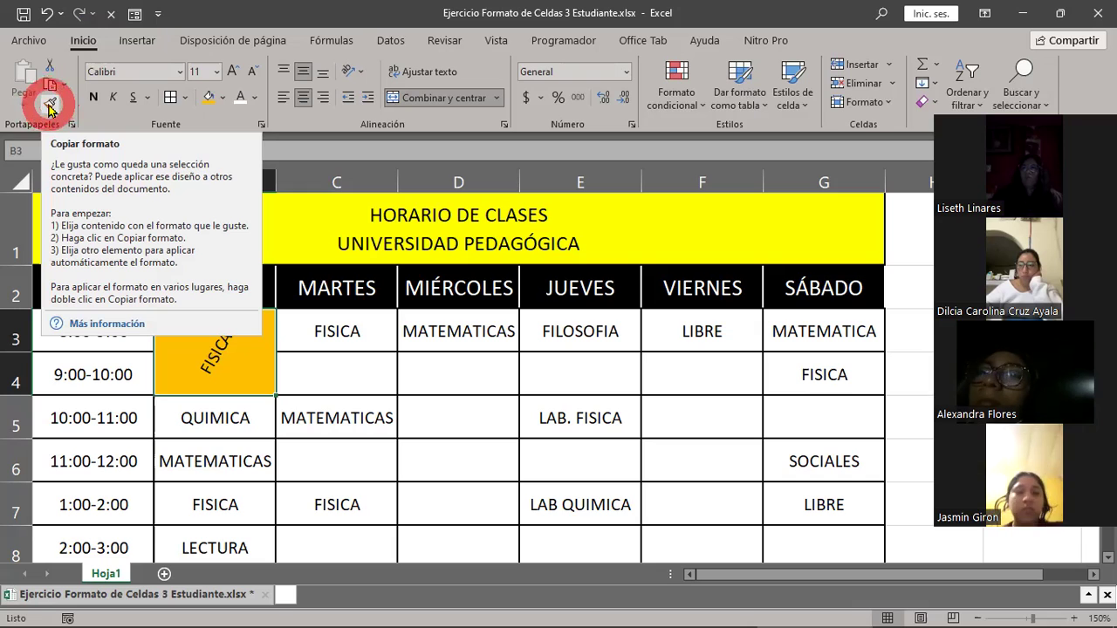
{"action": "left_click", "coordinate": [49, 106]}
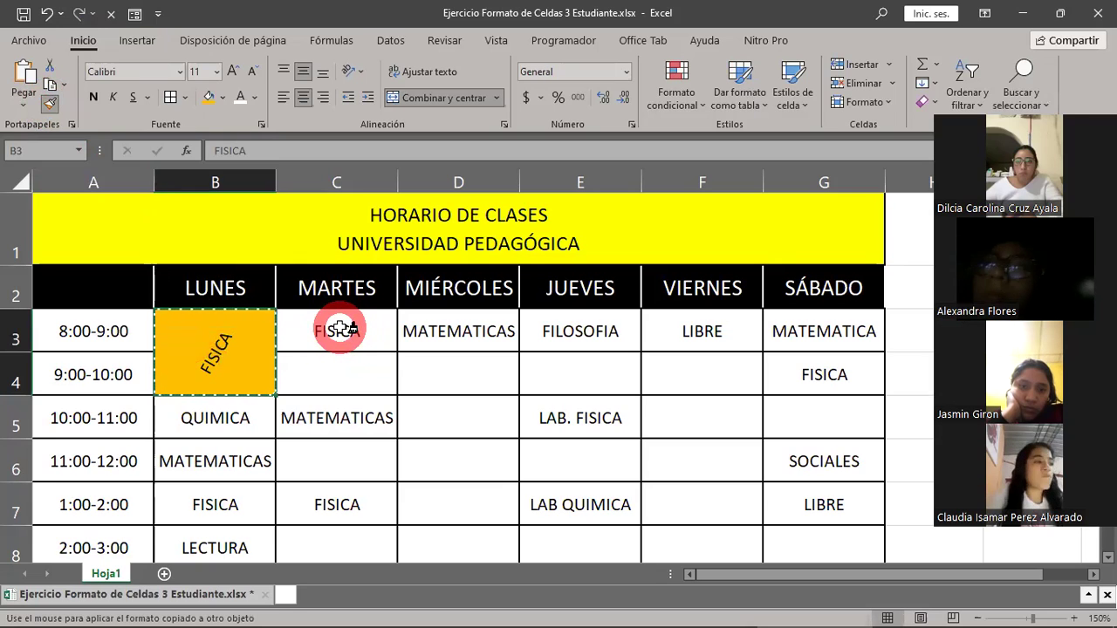
Step: Paint Monday's FISICA format onto Tuesday's C3:C4
{"action": "left_click_drag", "start_coordinate": [338, 329], "coordinate": [338, 368]}
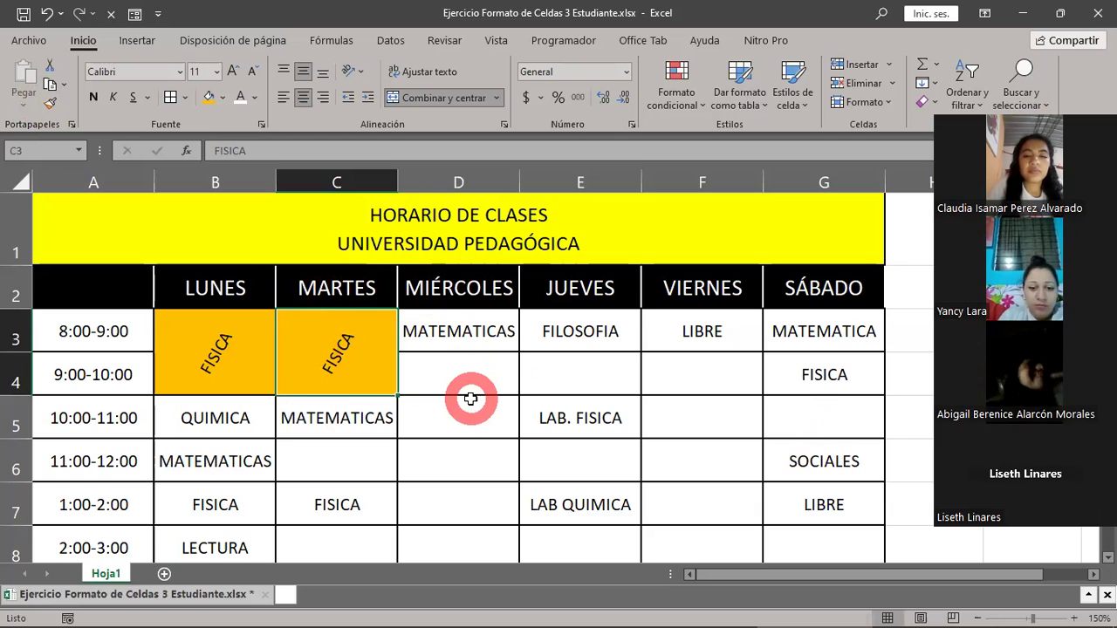
Step: Undo the format on C3:C4, cancel copy mode, and reselect B3:B4
{"action": "left_click", "coordinate": [45, 14]}
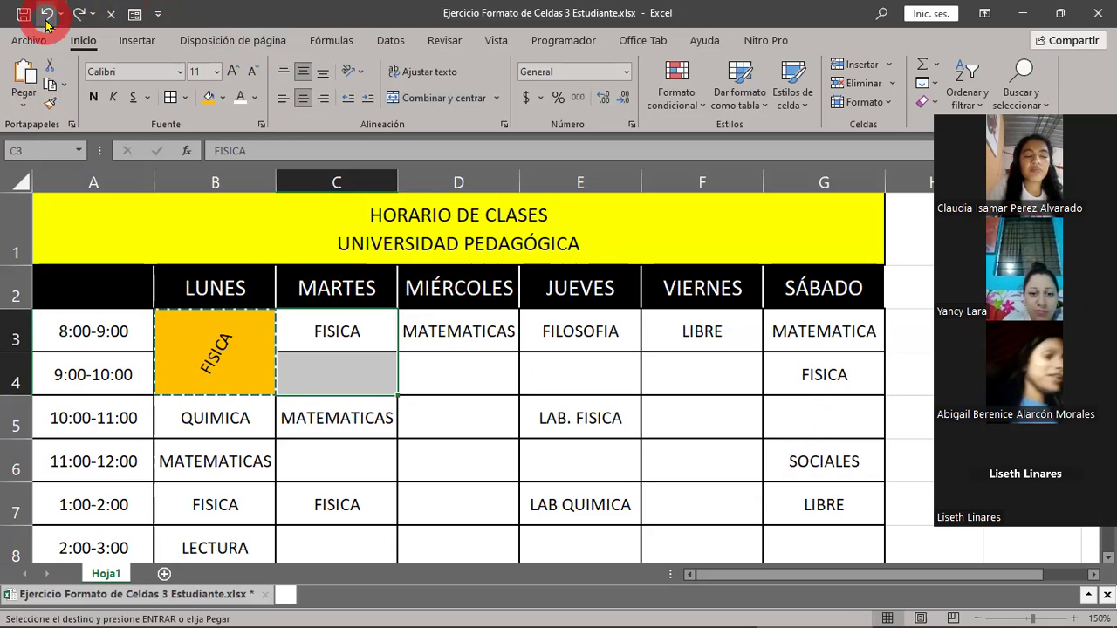
{"action": "key", "text": "Escape"}
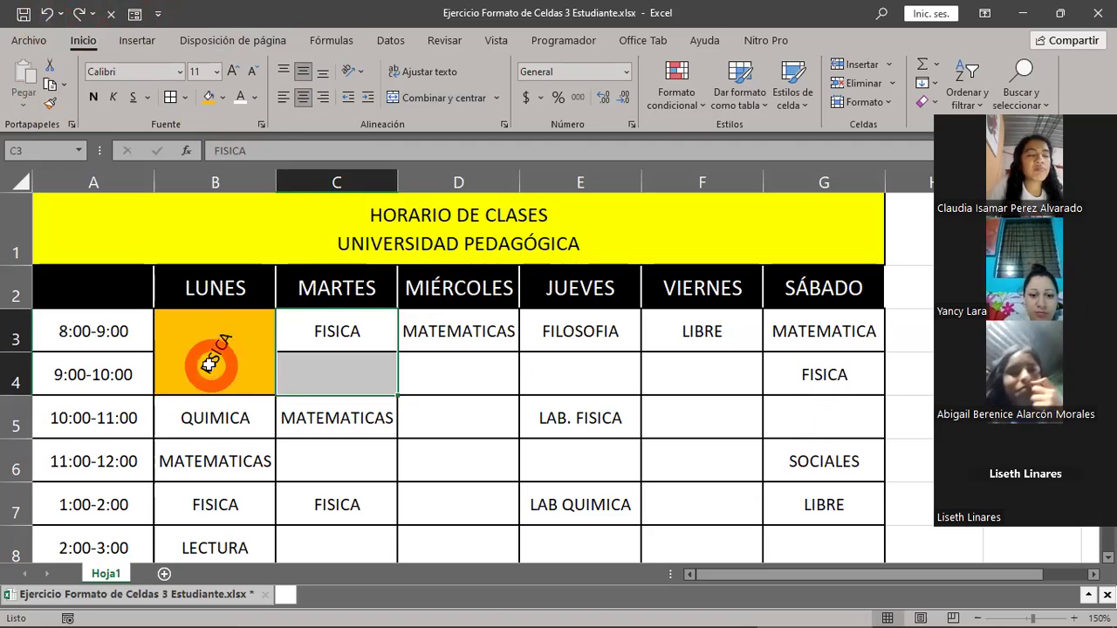
{"action": "left_click", "coordinate": [186, 343]}
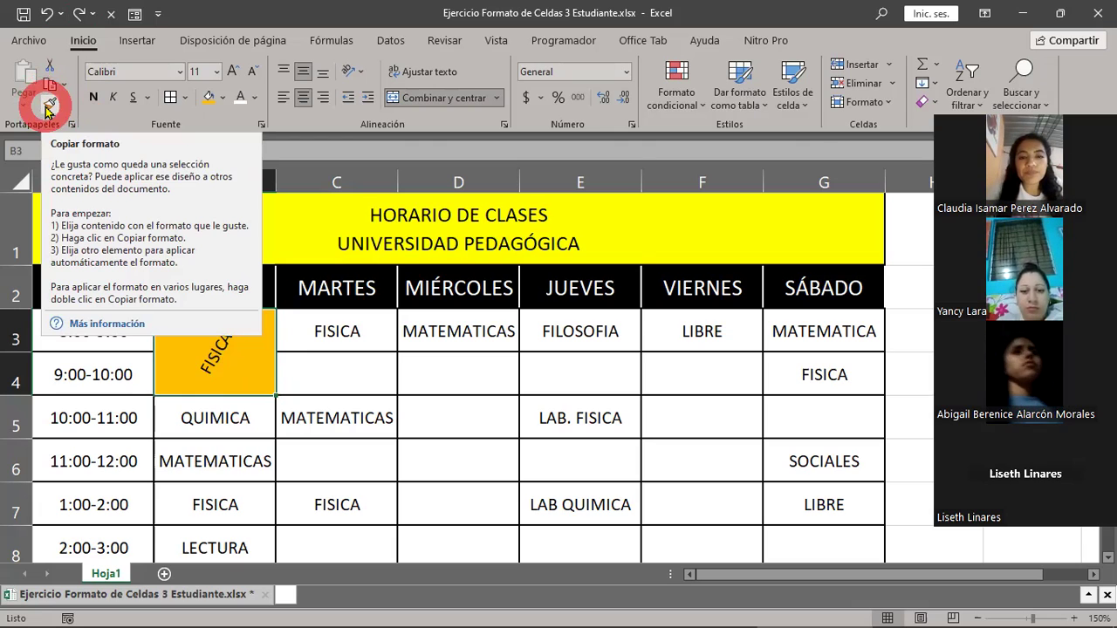
Step: Paint the FISICA format onto C3:C4, Saturday's G4:G5 and Tuesday's afternoon cells from C7
{"action": "left_click", "coordinate": [48, 108]}
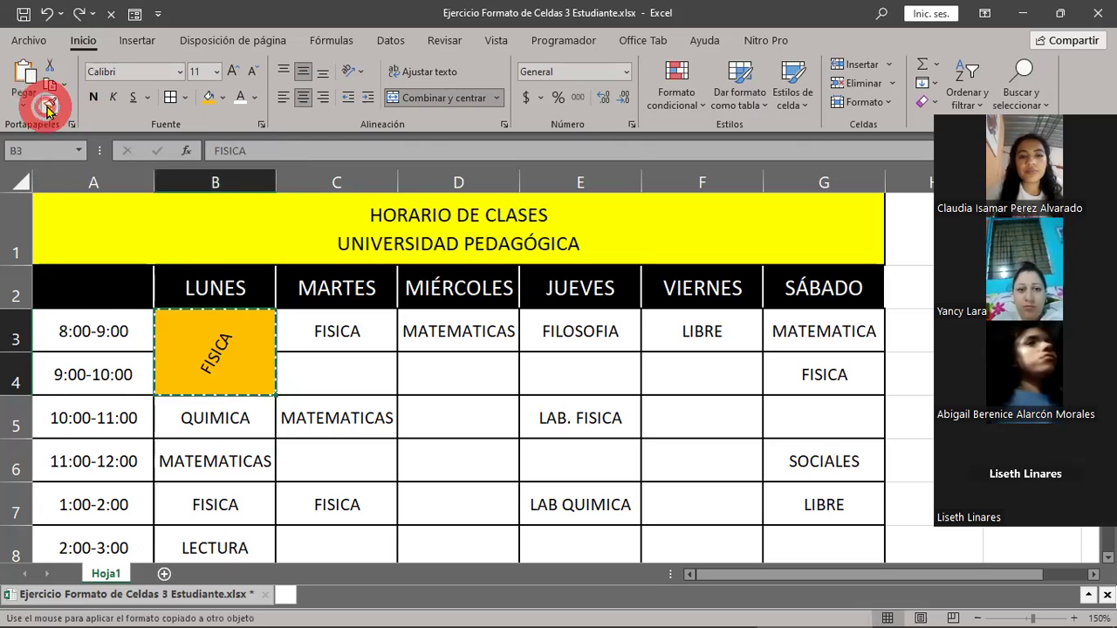
{"action": "left_click_drag", "start_coordinate": [353, 330], "coordinate": [356, 371]}
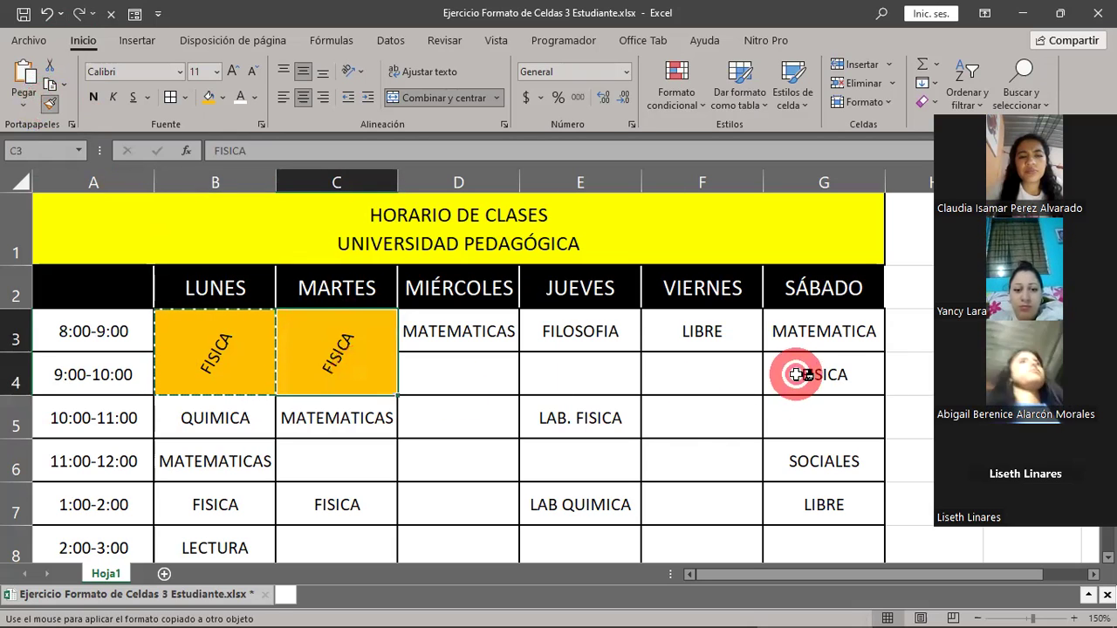
{"action": "left_click_drag", "start_coordinate": [792, 369], "coordinate": [803, 436]}
{"action": "scroll", "coordinate": [803, 436], "scroll_direction": "down", "scroll_amount": 2}
{"action": "left_click_drag", "start_coordinate": [356, 218], "coordinate": [338, 311]}
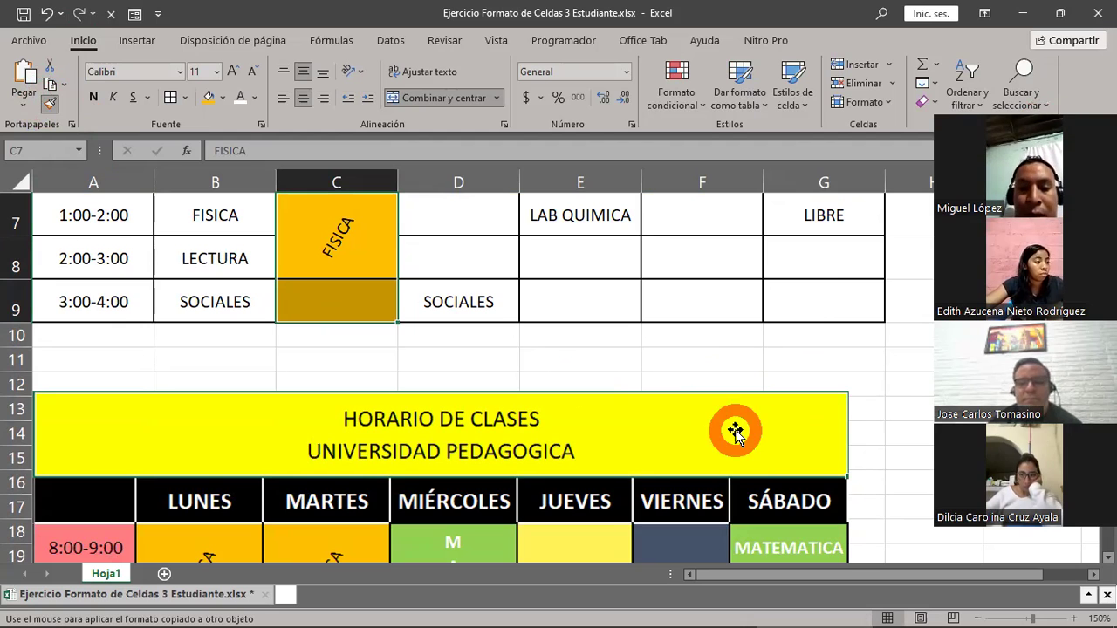
{"action": "scroll", "coordinate": [736, 431], "scroll_direction": "up", "scroll_amount": 1}
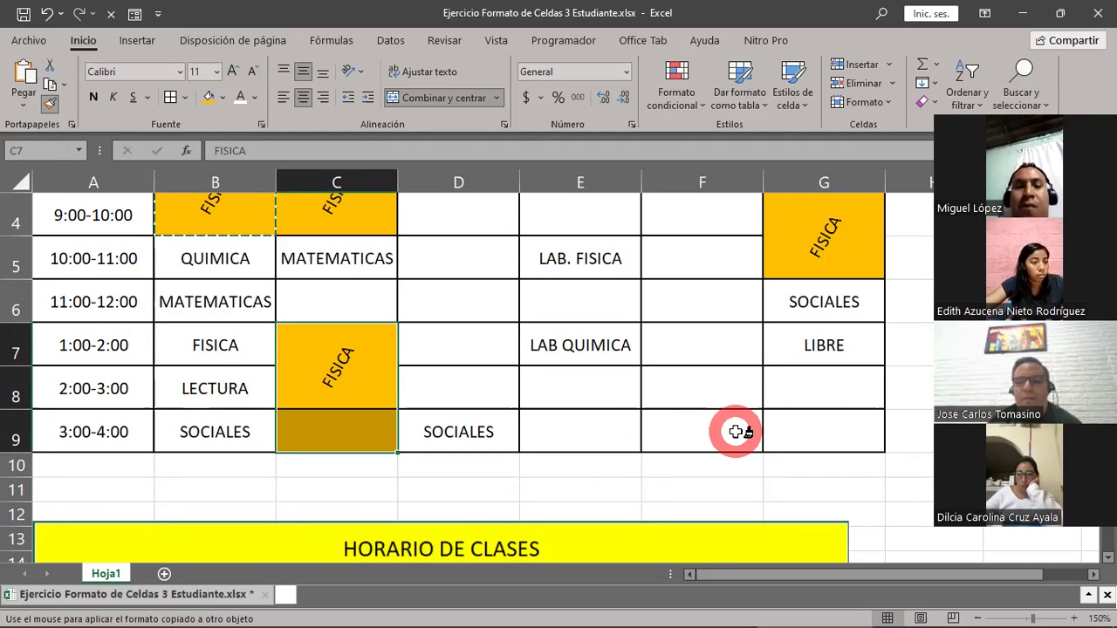
{"action": "scroll", "coordinate": [736, 431], "scroll_direction": "down", "scroll_amount": 1}
{"action": "scroll", "coordinate": [735, 431], "scroll_direction": "down", "scroll_amount": 1}
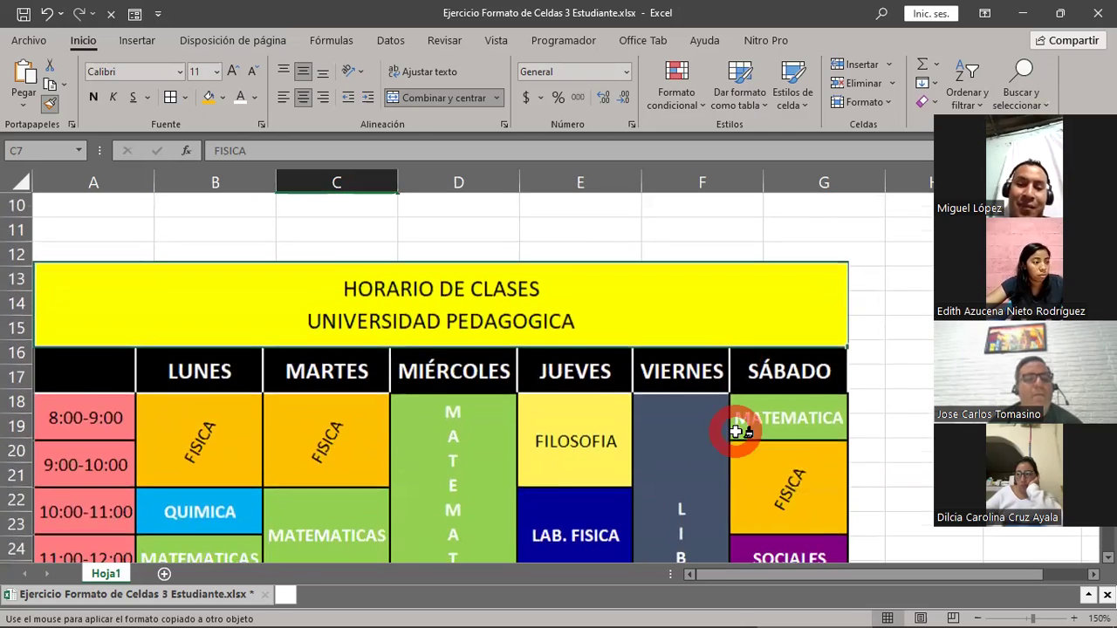
{"action": "scroll", "coordinate": [735, 432], "scroll_direction": "down", "scroll_amount": 2}
{"action": "scroll", "coordinate": [735, 431], "scroll_direction": "down", "scroll_amount": 1}
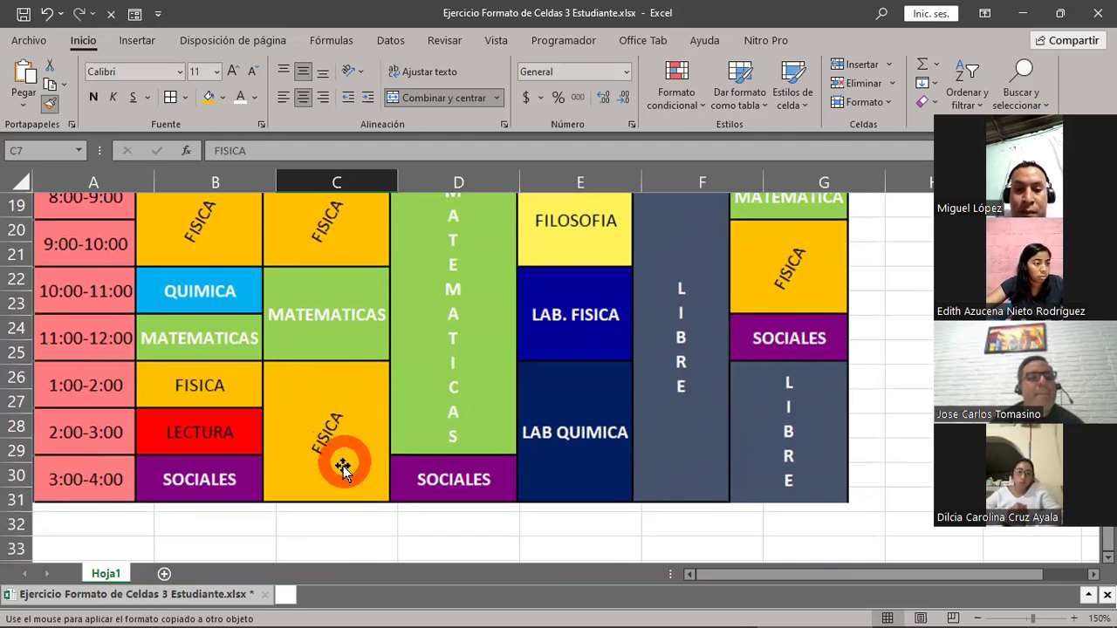
{"action": "scroll", "coordinate": [341, 471], "scroll_direction": "up", "scroll_amount": 2}
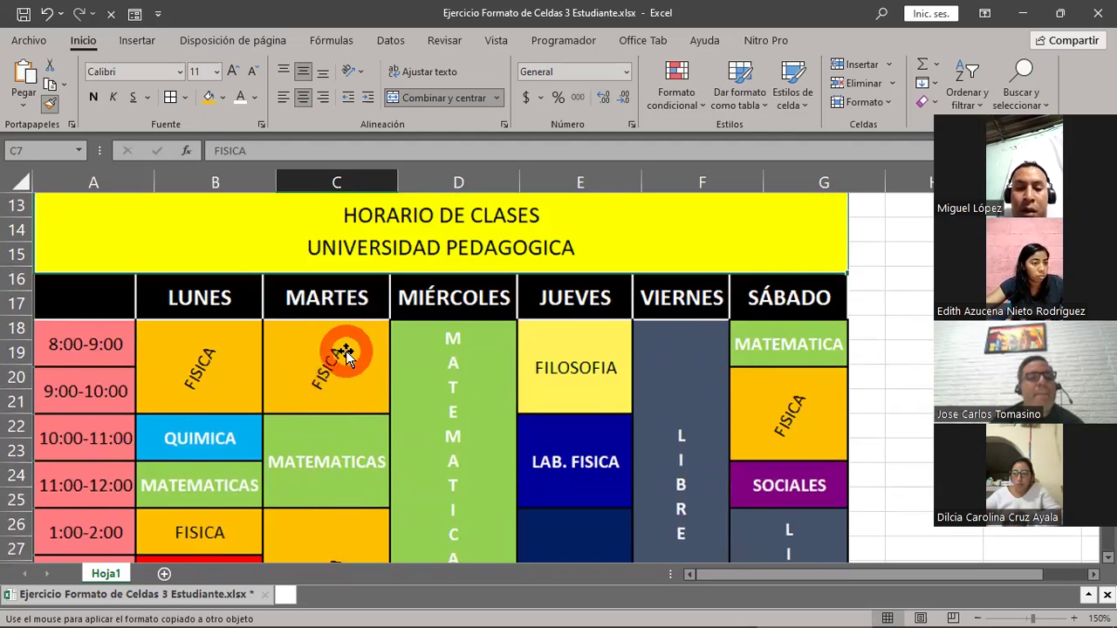
{"action": "scroll", "coordinate": [346, 353], "scroll_direction": "up", "scroll_amount": 3}
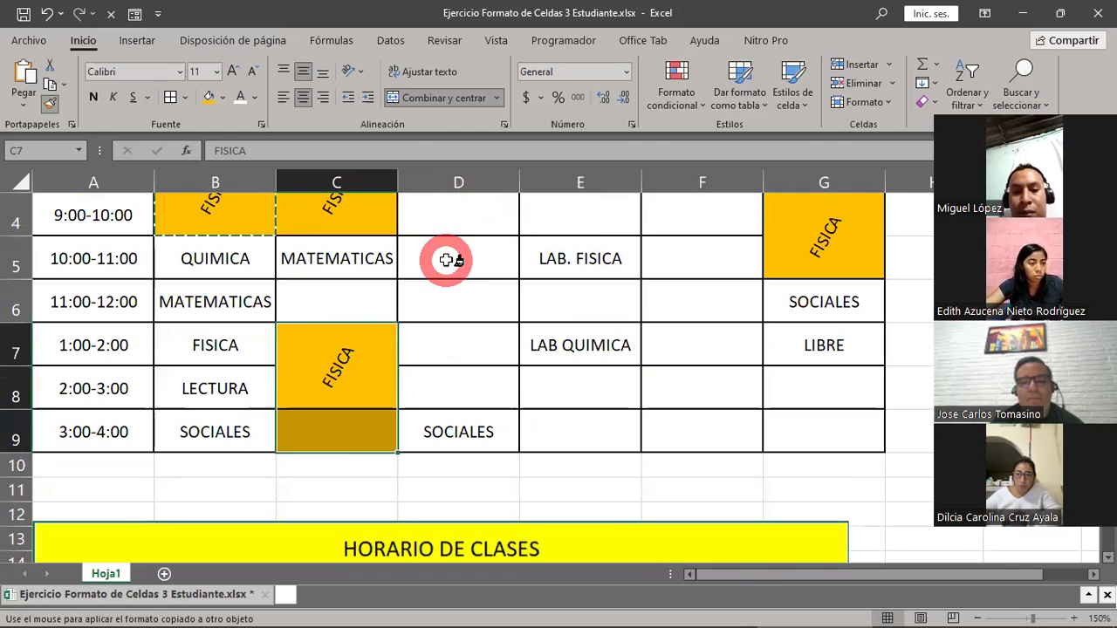
Step: Turn off Format Painter and check how the FISICA cells C7:C9 and C3 are merged
{"action": "scroll", "coordinate": [445, 259], "scroll_direction": "up", "scroll_amount": 1}
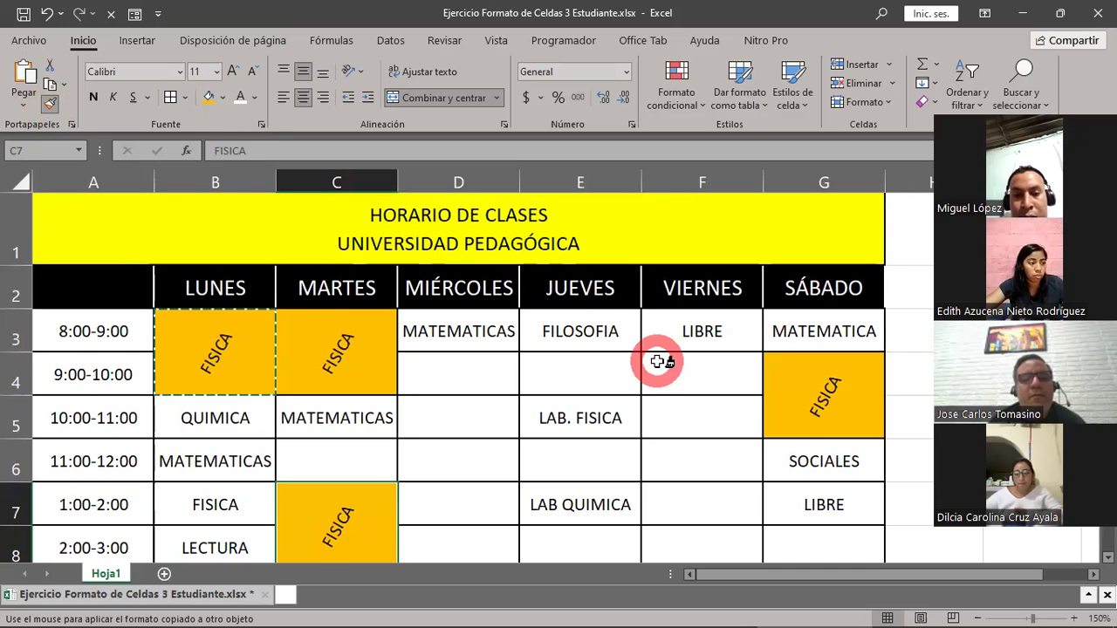
{"action": "key", "text": "Escape"}
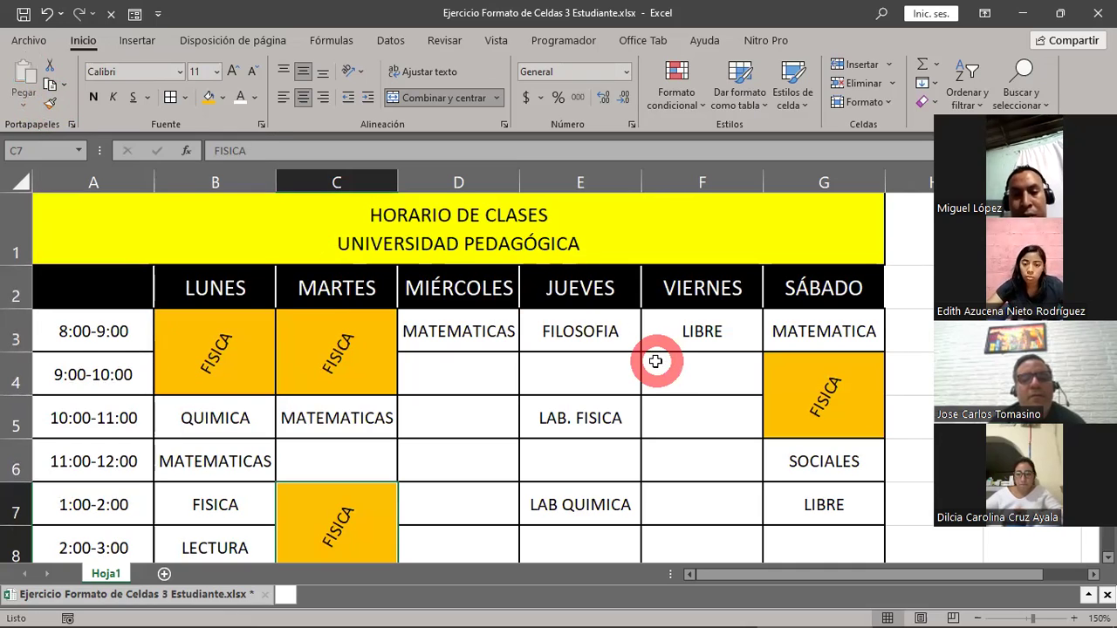
{"action": "scroll", "coordinate": [656, 361], "scroll_direction": "down", "scroll_amount": 1}
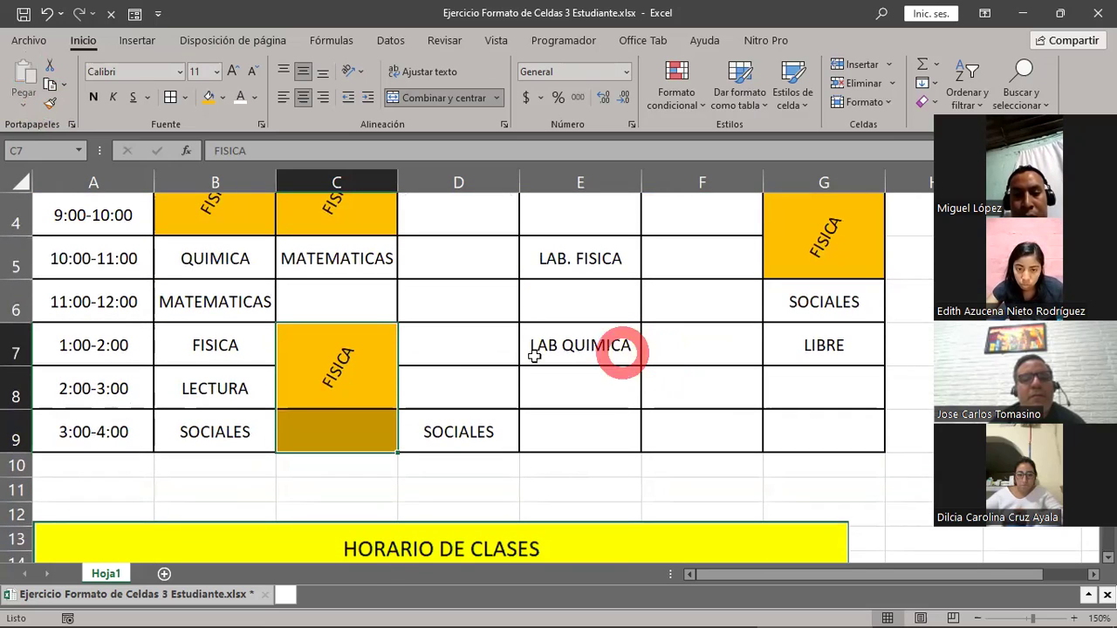
{"action": "left_click", "coordinate": [371, 342]}
{"action": "left_click_drag", "start_coordinate": [353, 403], "coordinate": [341, 428]}
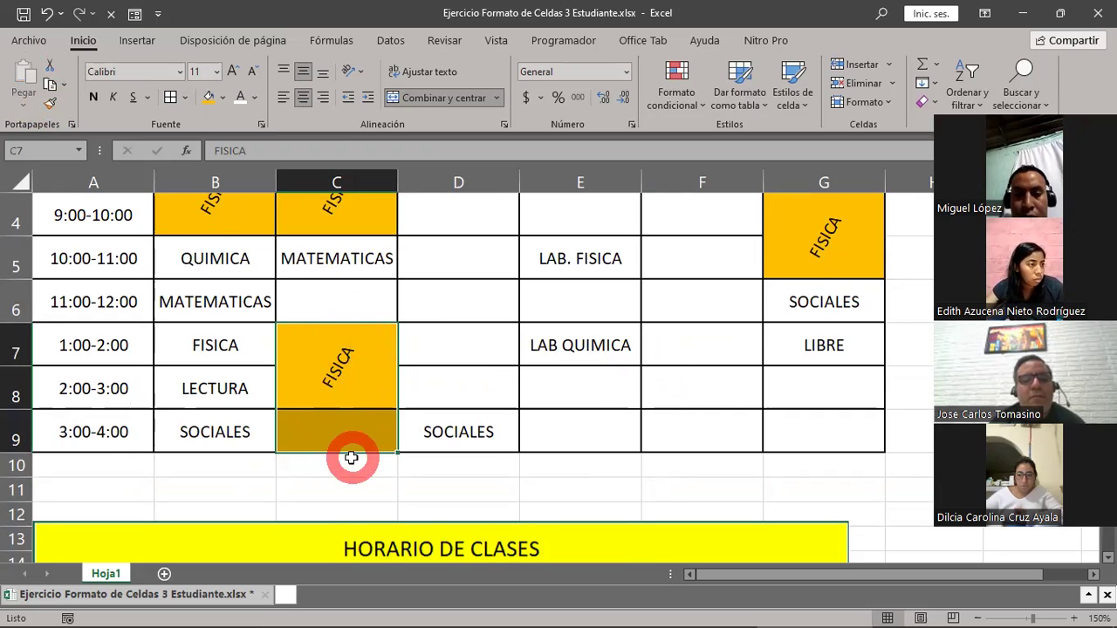
{"action": "scroll", "coordinate": [352, 451], "scroll_direction": "up", "scroll_amount": 1}
{"action": "left_click", "coordinate": [339, 360]}
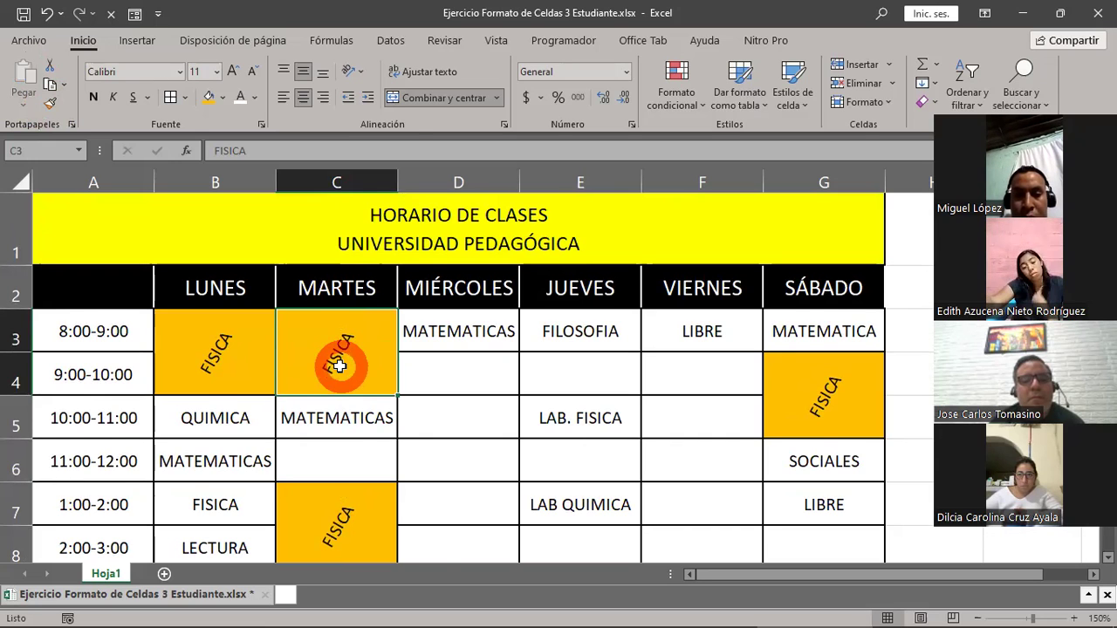
{"action": "scroll", "coordinate": [340, 366], "scroll_direction": "down", "scroll_amount": 3}
{"action": "scroll", "coordinate": [339, 366], "scroll_direction": "up", "scroll_amount": 1}
{"action": "scroll", "coordinate": [339, 366], "scroll_direction": "up", "scroll_amount": 1}
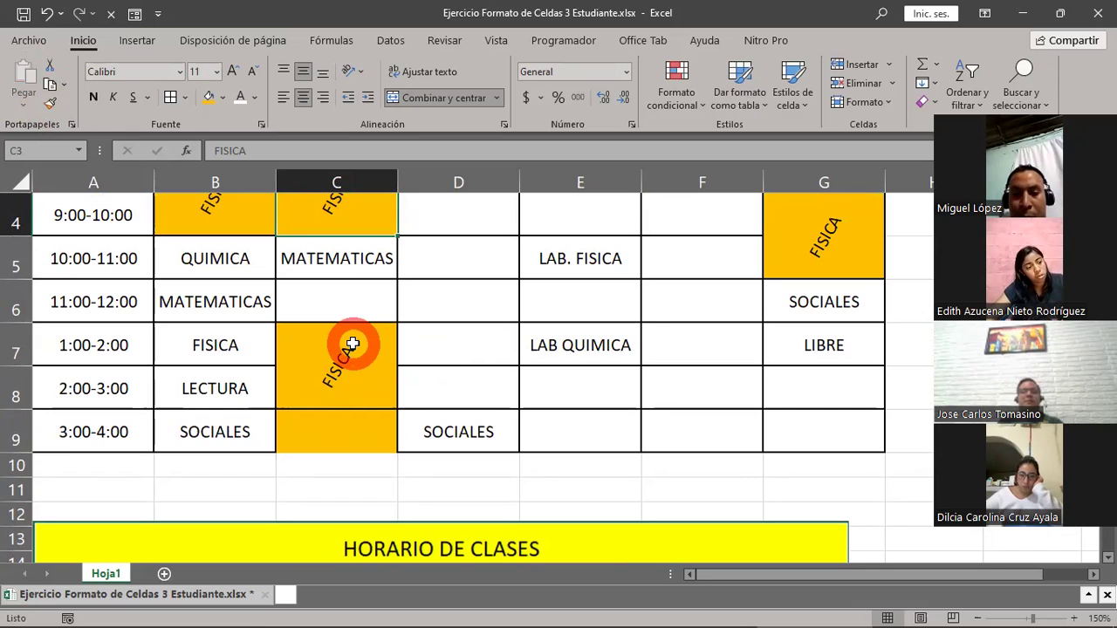
Step: Undo the partial C7:C8 merge and merge C7:C9 into one centred FISICA block
{"action": "left_click_drag", "start_coordinate": [352, 344], "coordinate": [335, 426]}
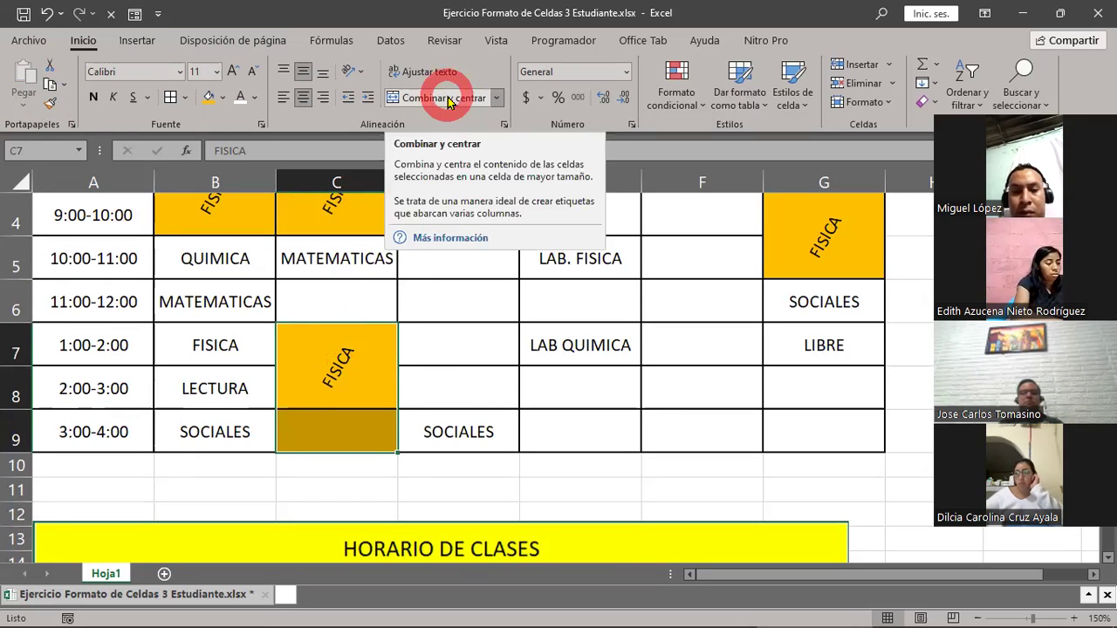
{"action": "left_click", "coordinate": [447, 102]}
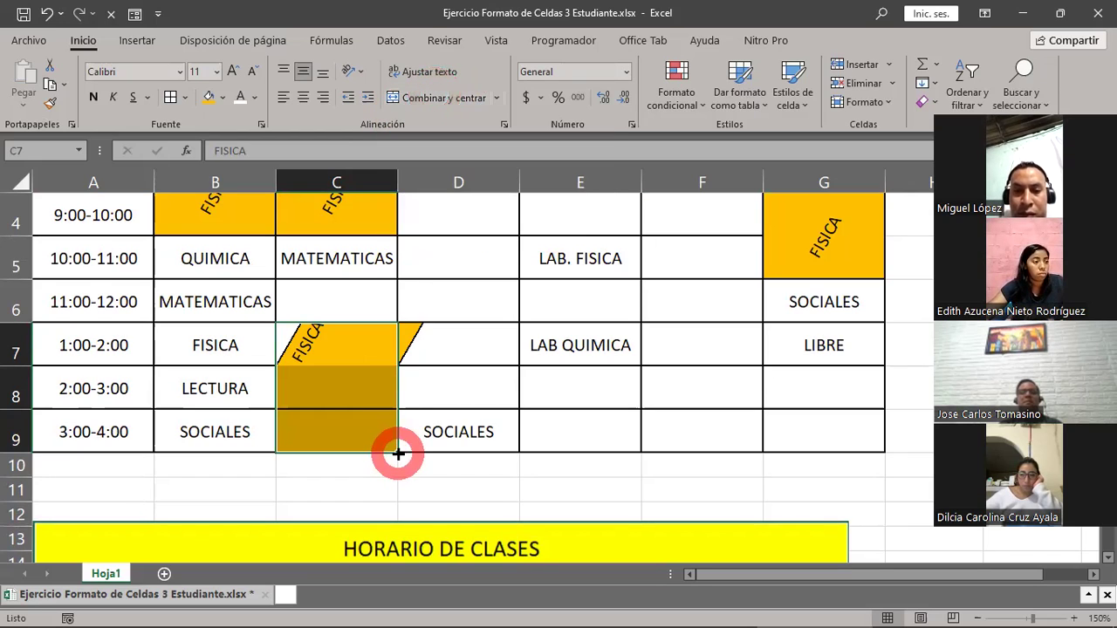
{"action": "left_click_drag", "start_coordinate": [326, 334], "coordinate": [317, 429]}
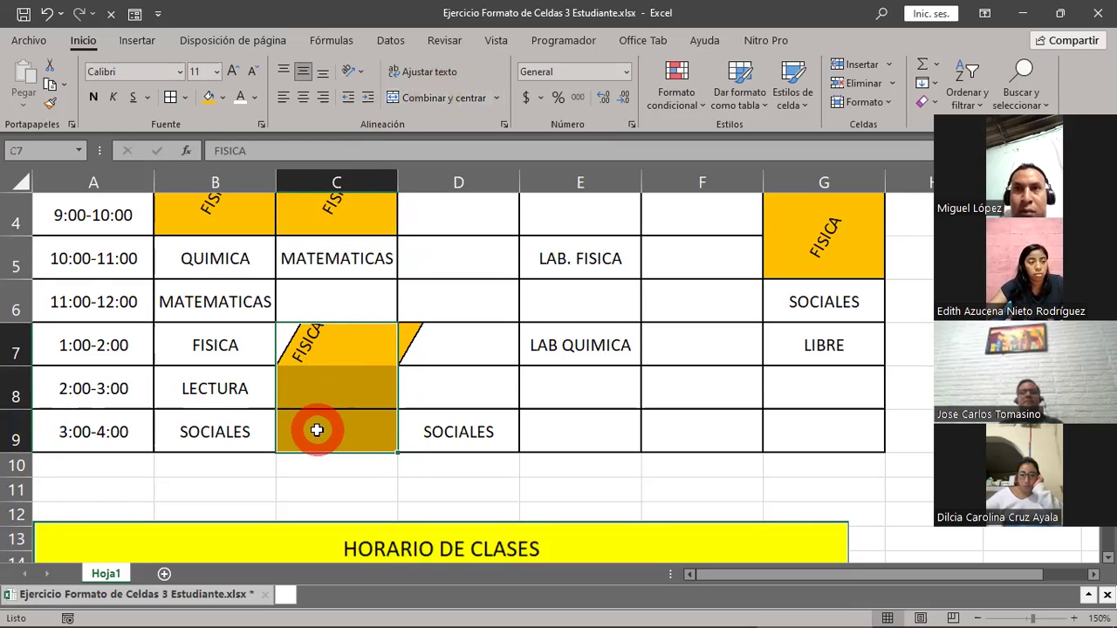
{"action": "left_click", "coordinate": [438, 103]}
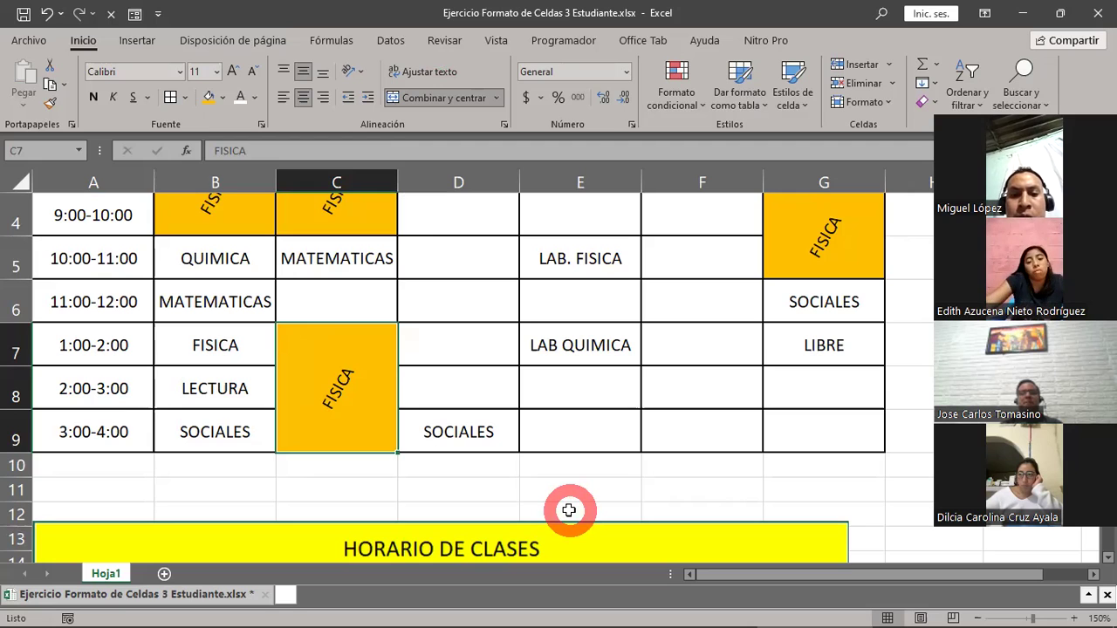
Step: Scroll through the HORARIO DE CLASES timetable to review its finished formatting
{"action": "scroll", "coordinate": [568, 510], "scroll_direction": "down", "scroll_amount": 2}
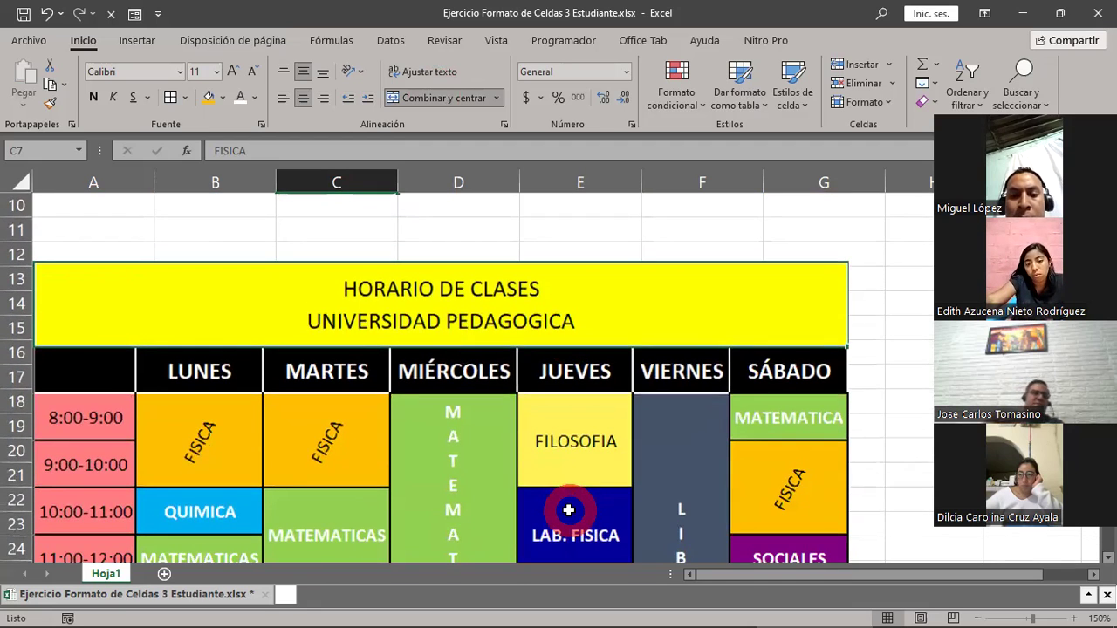
{"action": "scroll", "coordinate": [568, 510], "scroll_direction": "down", "scroll_amount": 1}
{"action": "scroll", "coordinate": [568, 509], "scroll_direction": "down", "scroll_amount": 2}
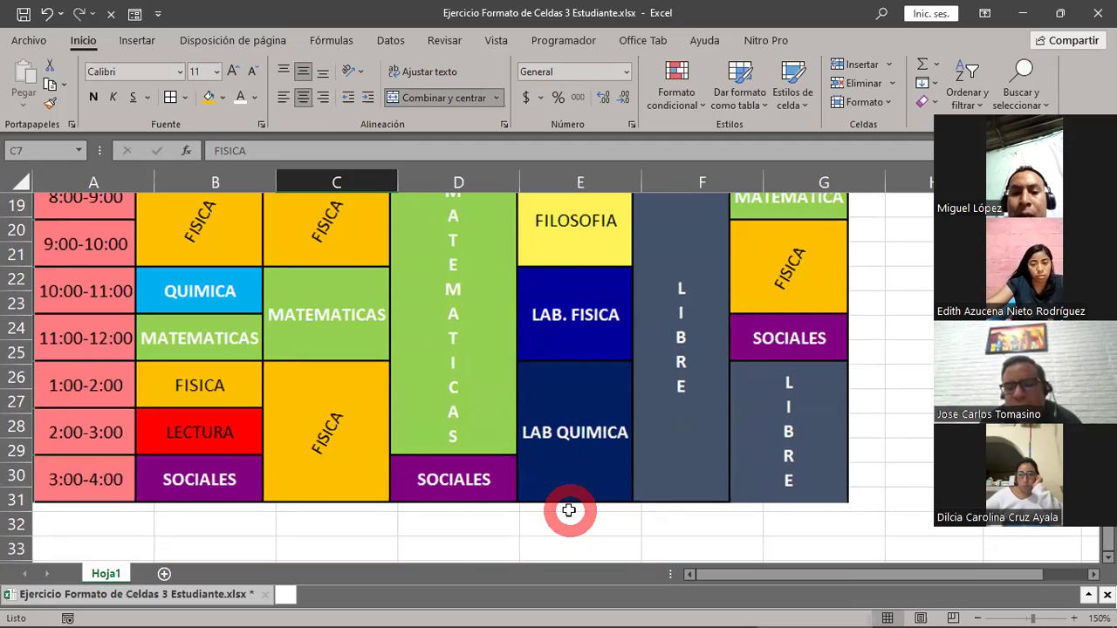
{"action": "scroll", "coordinate": [568, 510], "scroll_direction": "up", "scroll_amount": 3}
{"action": "scroll", "coordinate": [568, 511], "scroll_direction": "up", "scroll_amount": 2}
{"action": "scroll", "coordinate": [568, 510], "scroll_direction": "down", "scroll_amount": 2}
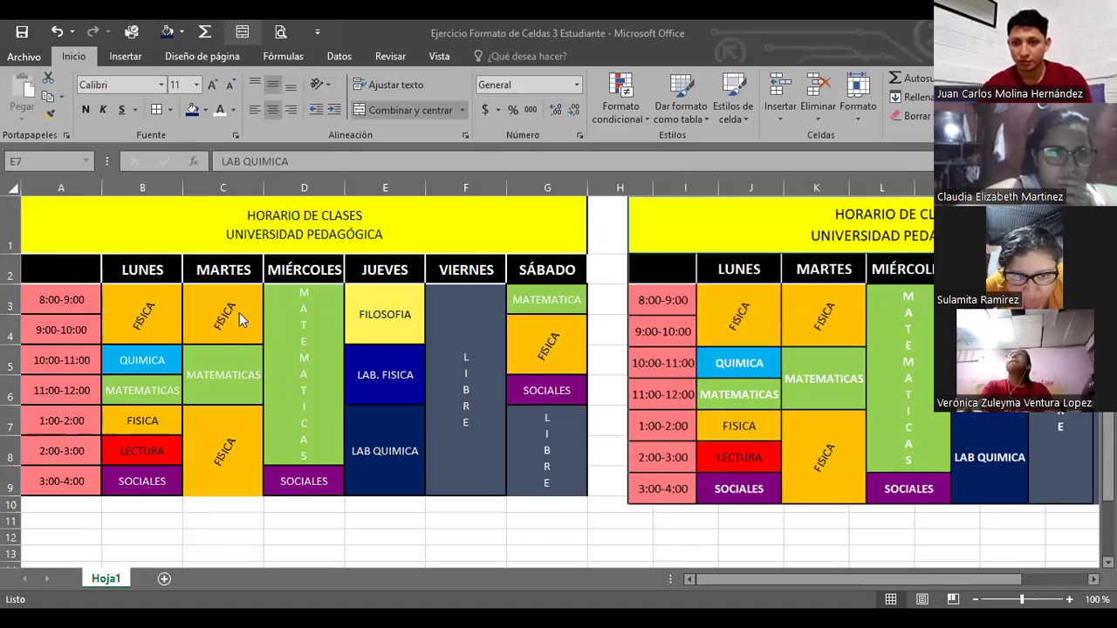
Step: Open the LAB QUIMICA cell E7 for editing, then leave it unchanged by selecting C3
{"action": "key", "text": "F2"}
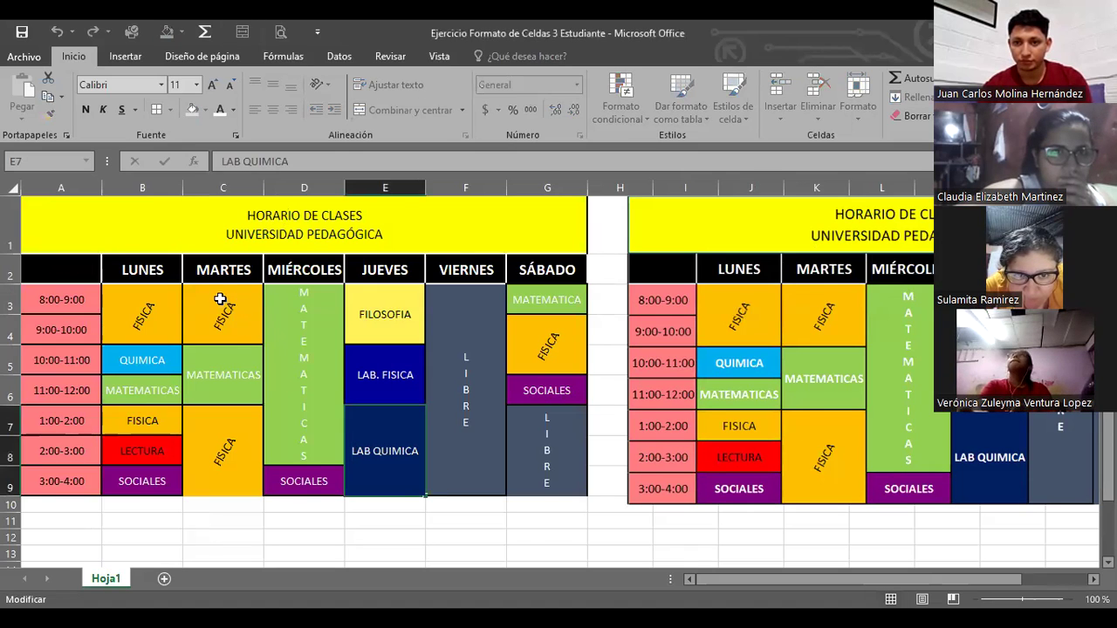
{"action": "left_click", "coordinate": [220, 300]}
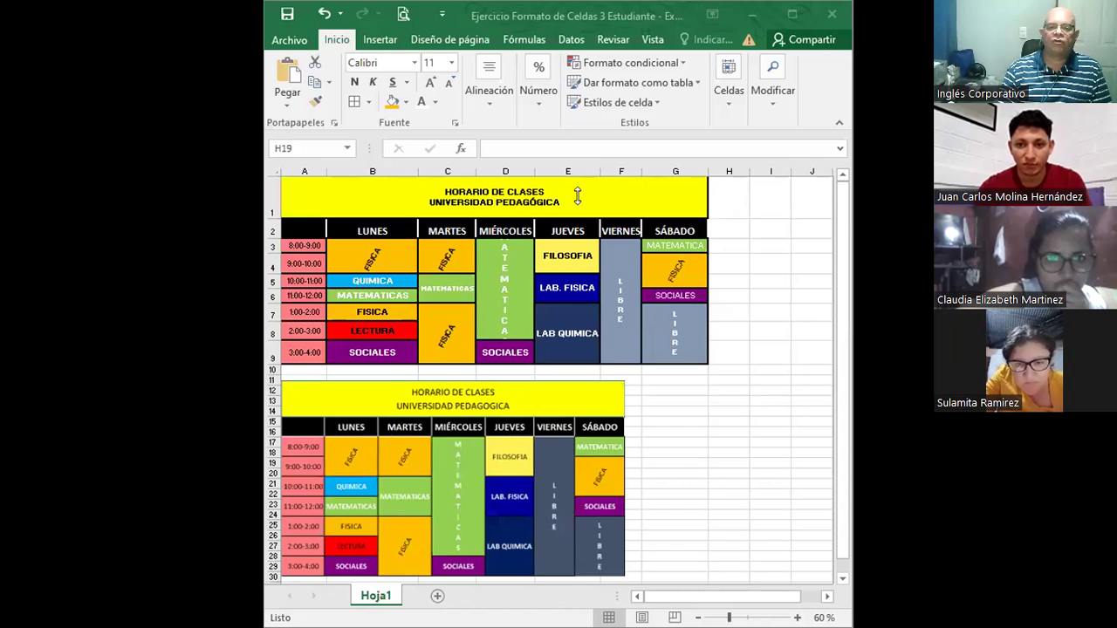
{"action": "left_click", "coordinate": [386, 247]}
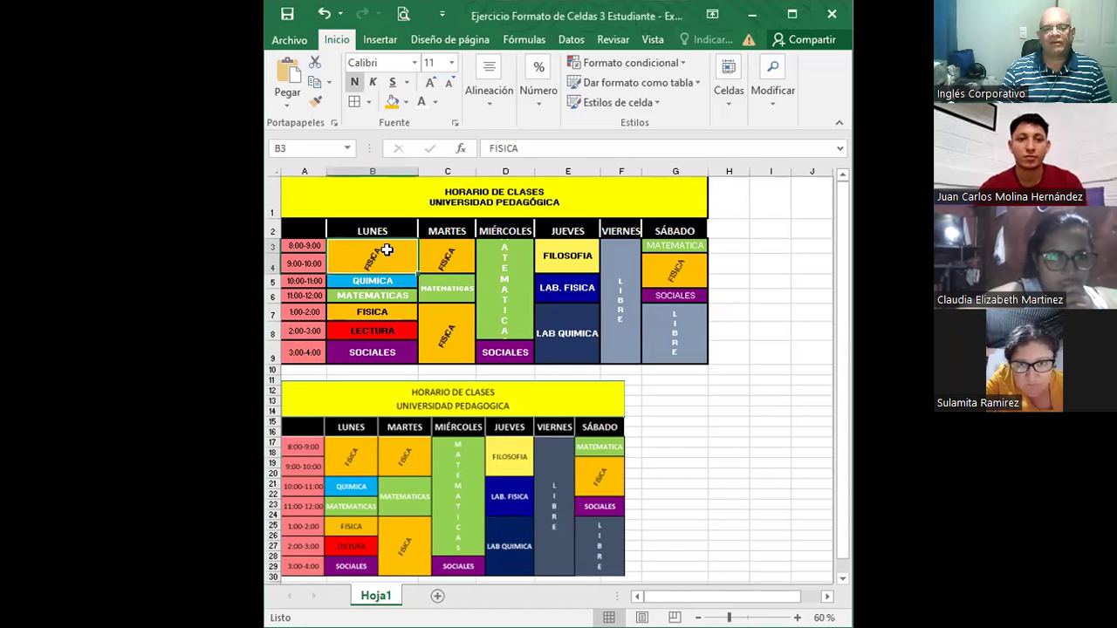
{"action": "left_click", "coordinate": [431, 256]}
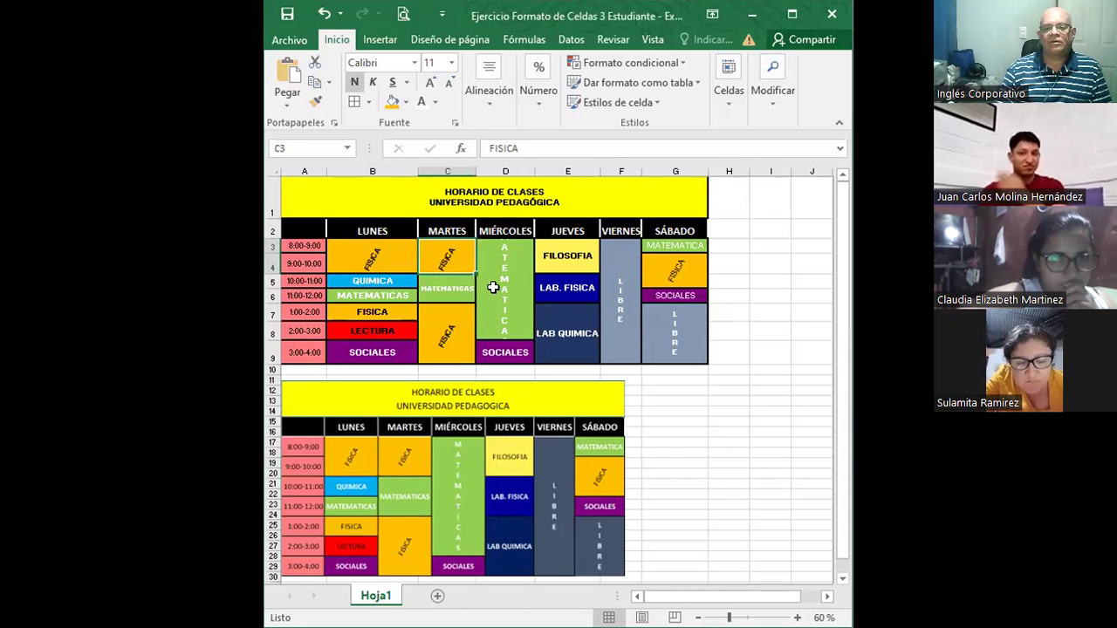
{"action": "left_click", "coordinate": [493, 287]}
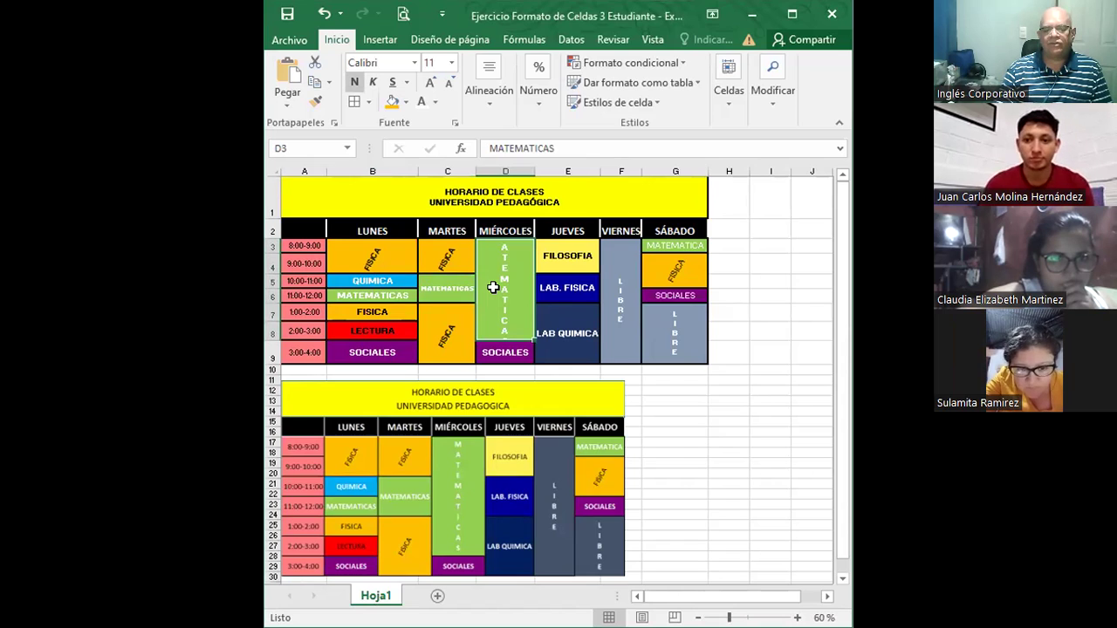
{"action": "left_click", "coordinate": [622, 347]}
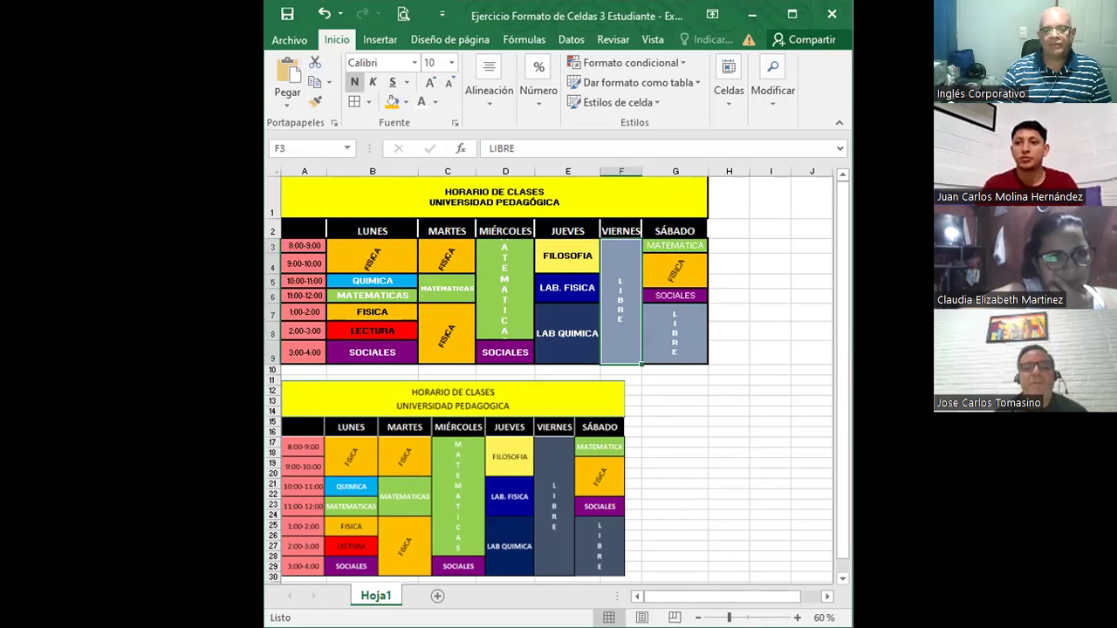
{"action": "key", "text": "alt+Tab"}
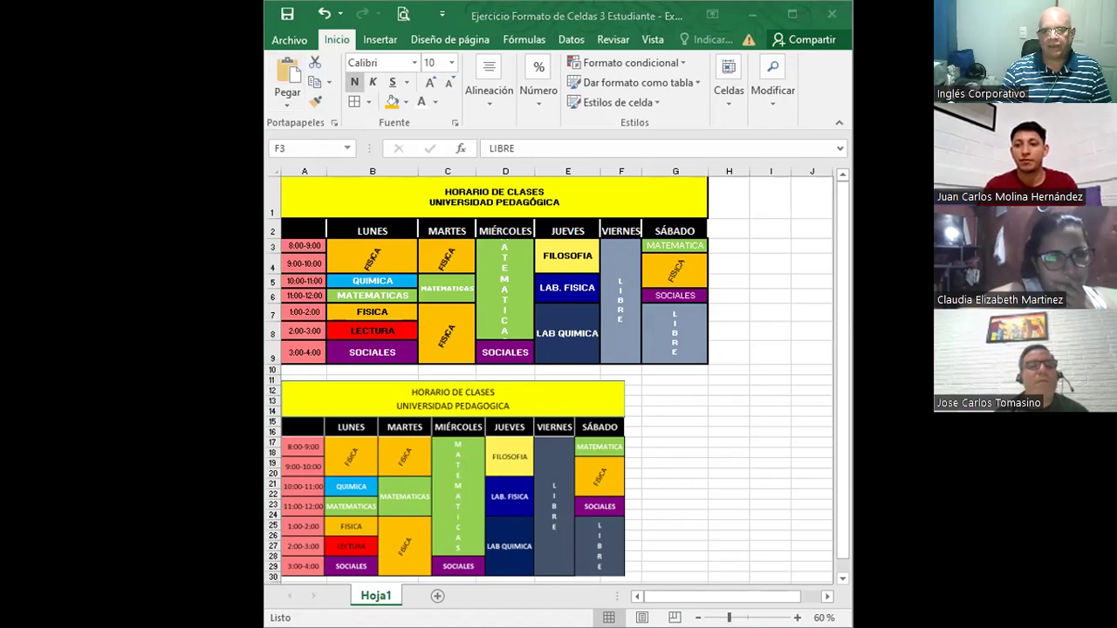